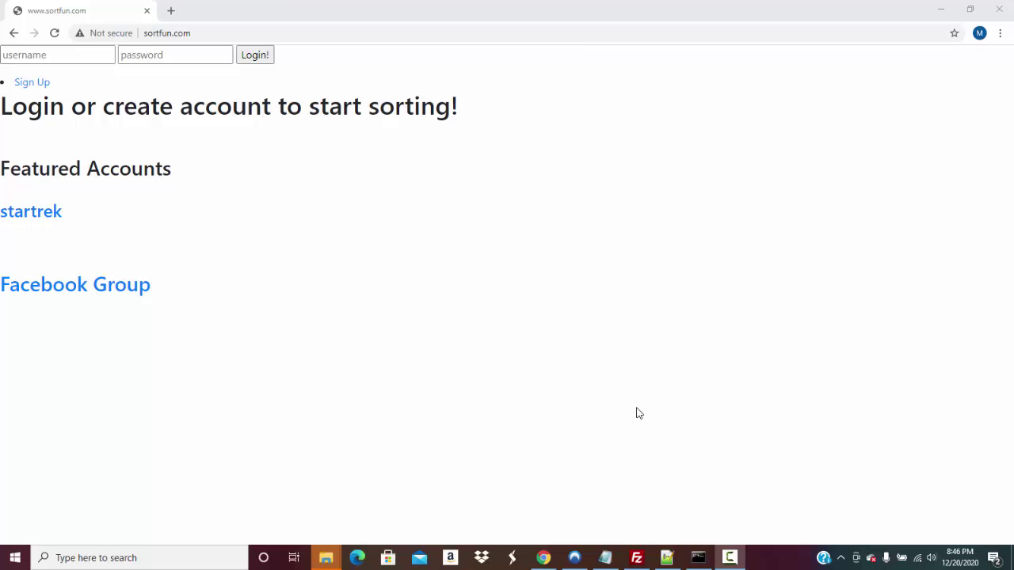
Bring up the 'weather' image folder window from the File Explorer taskbar icon
mouse_move(326, 559)
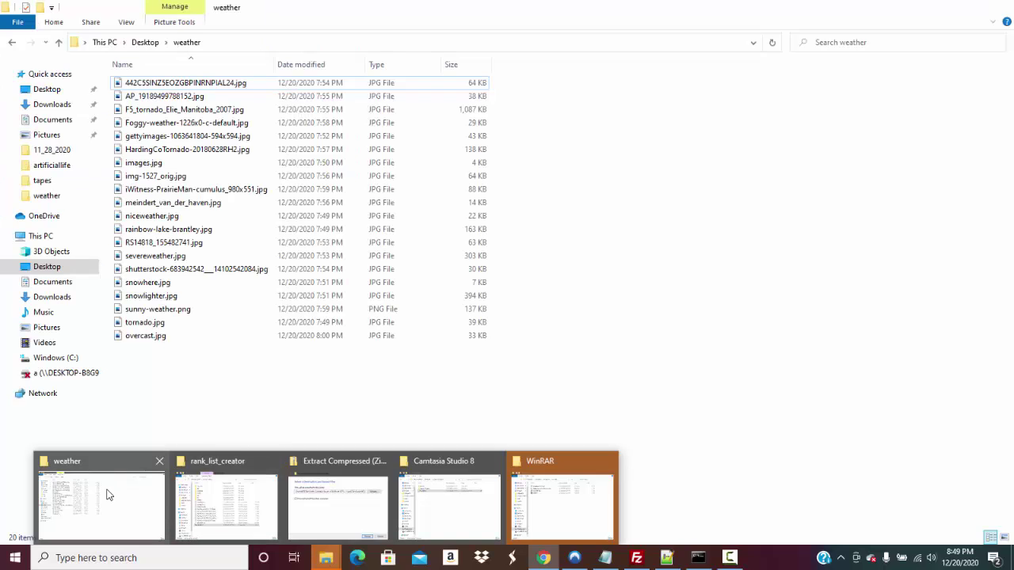
Open img-1527_orig.jpg in Photos, close it, and minimize the folder to reveal the sortfun page
left_click(106, 493)
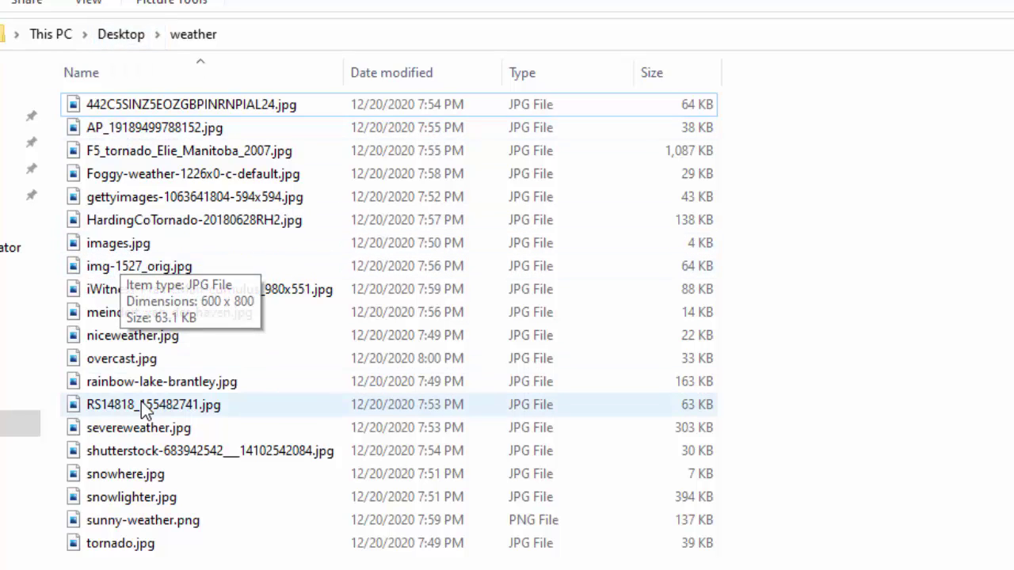
double_click(151, 276)
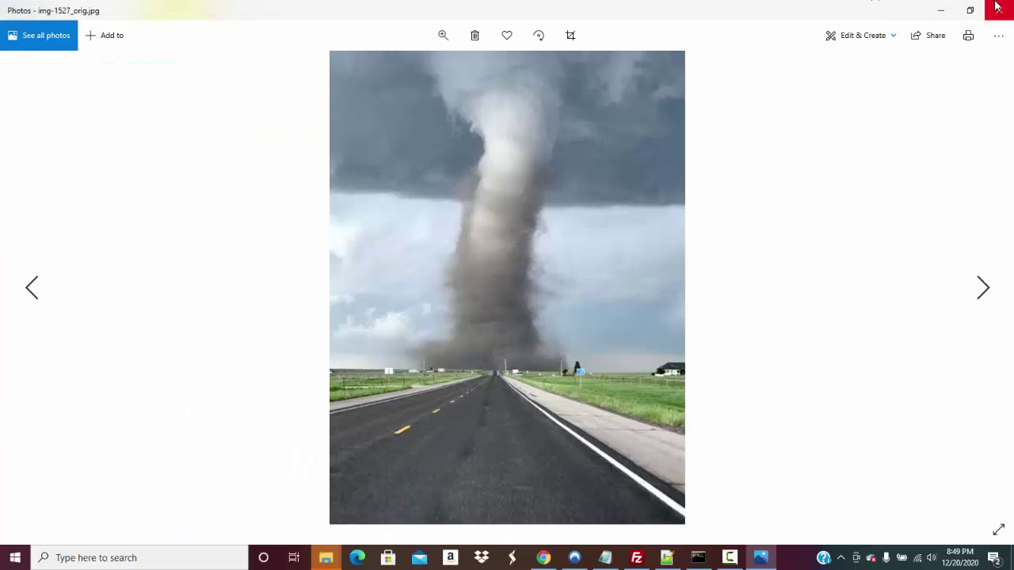
left_click(997, 7)
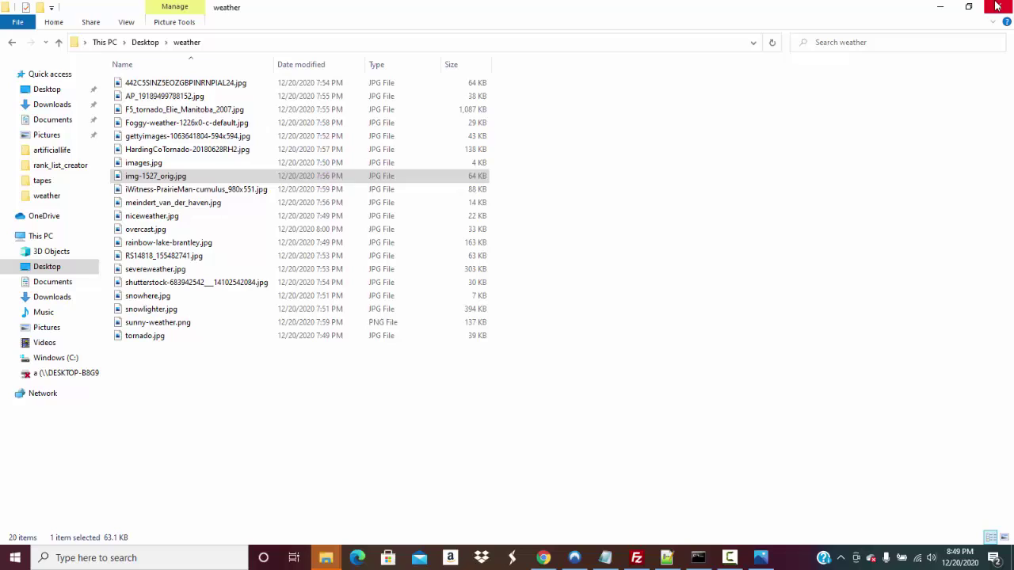
left_click(946, 9)
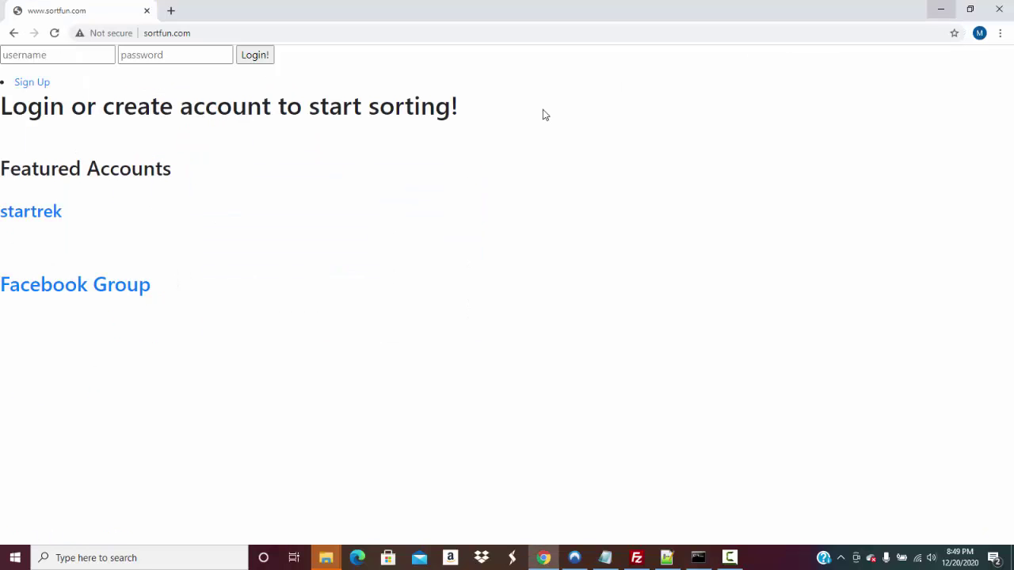
Log in to sortfun.com with the account username and password, then log out again
left_click(57, 53)
left_click(57, 52)
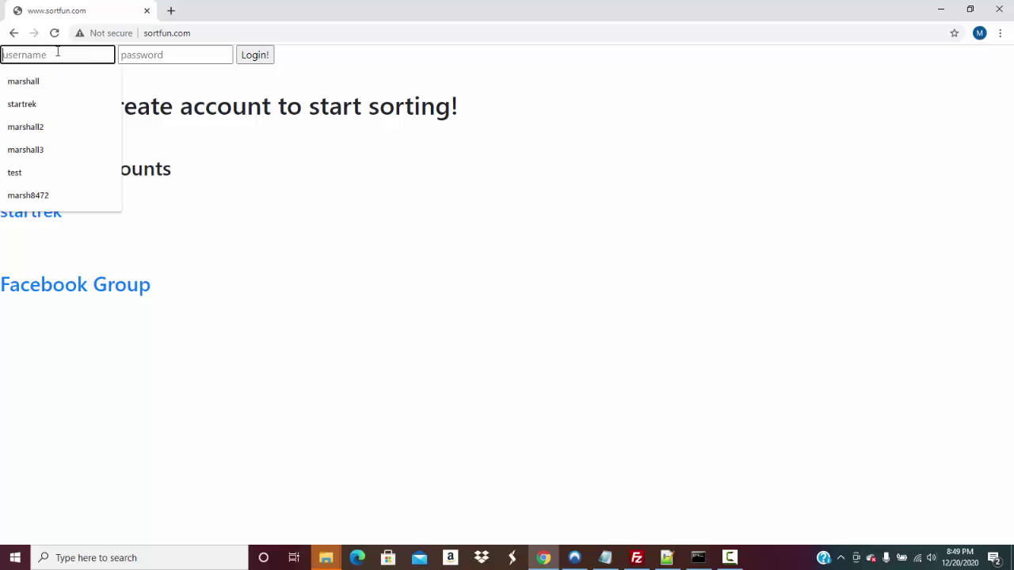
type("marshall")
key("Tab")
type("******")
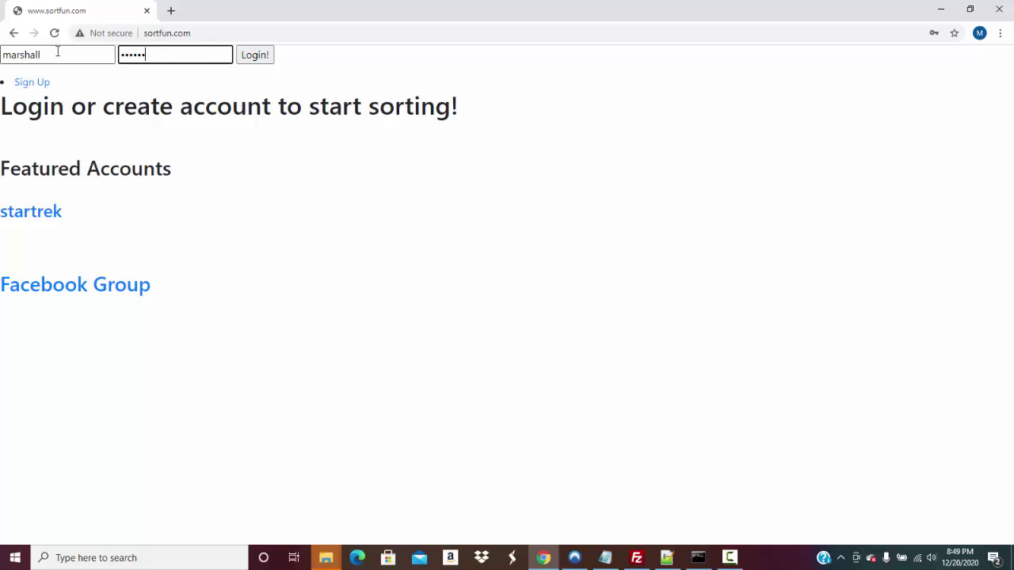
type("**")
key("Return")
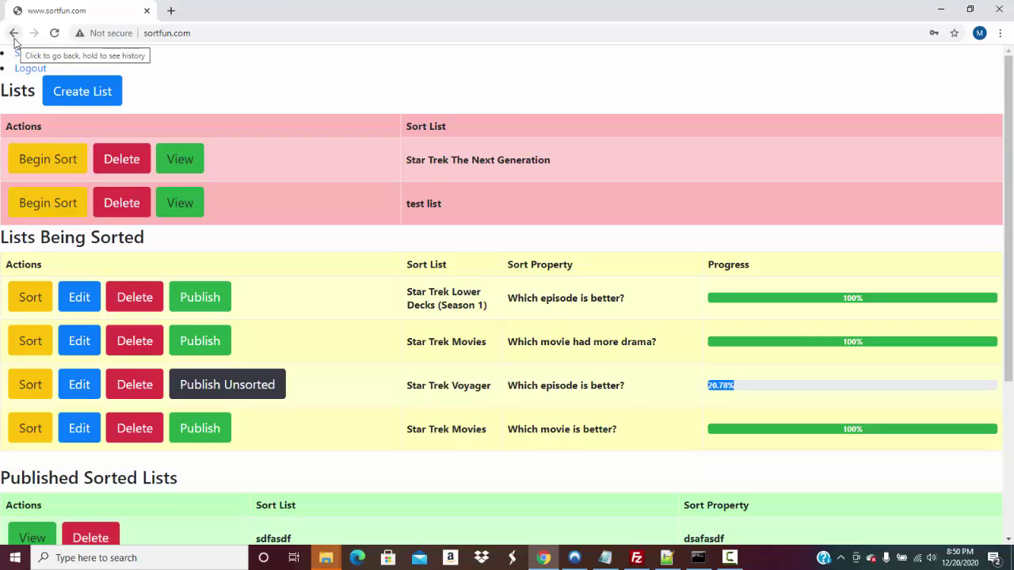
left_click(30, 69)
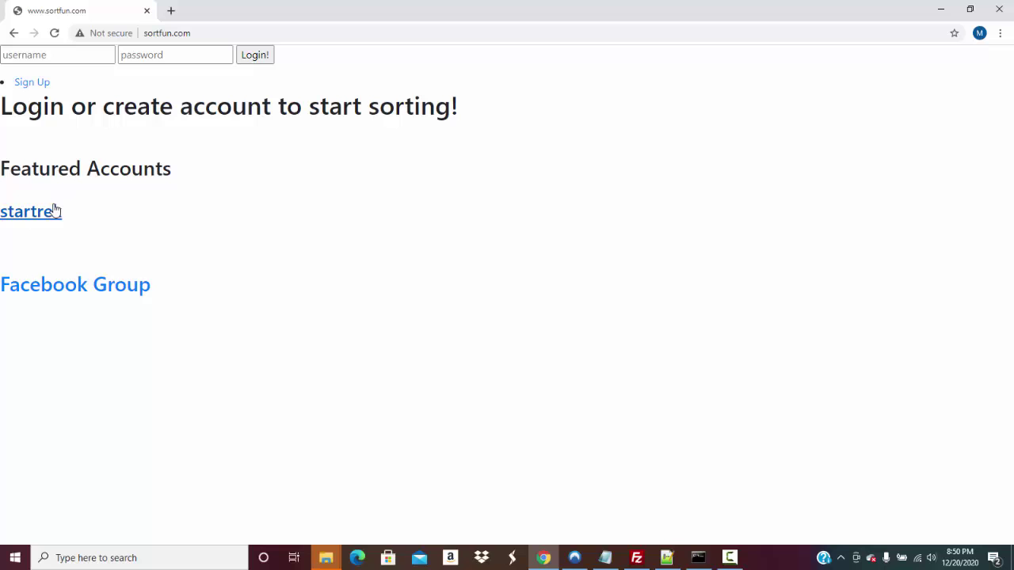
Open startrek's Deep Space Nine list and view episodes 1–4's pictures, ending on 'Who Mourns for Morn?'
left_click(55, 211)
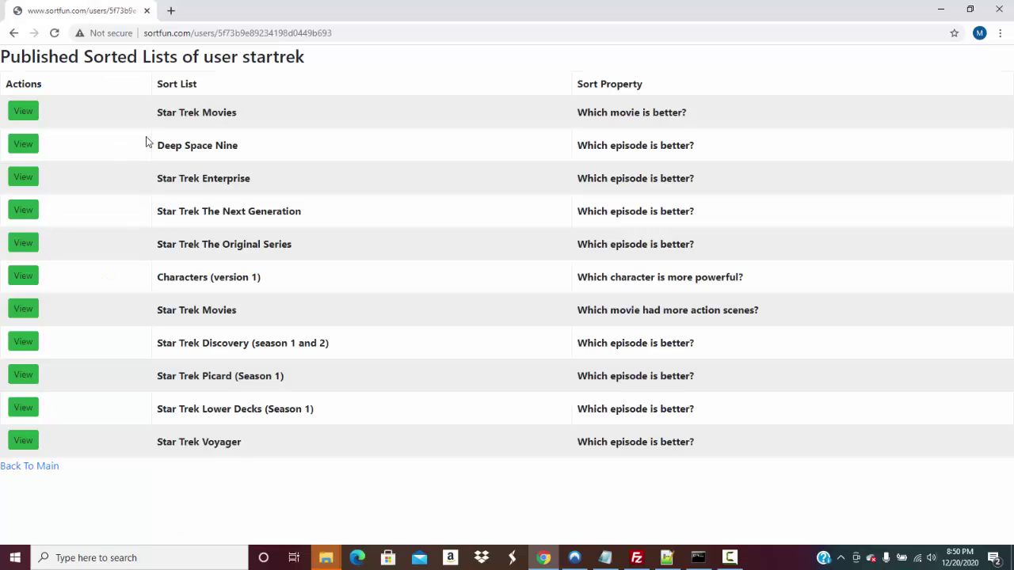
left_click(23, 148)
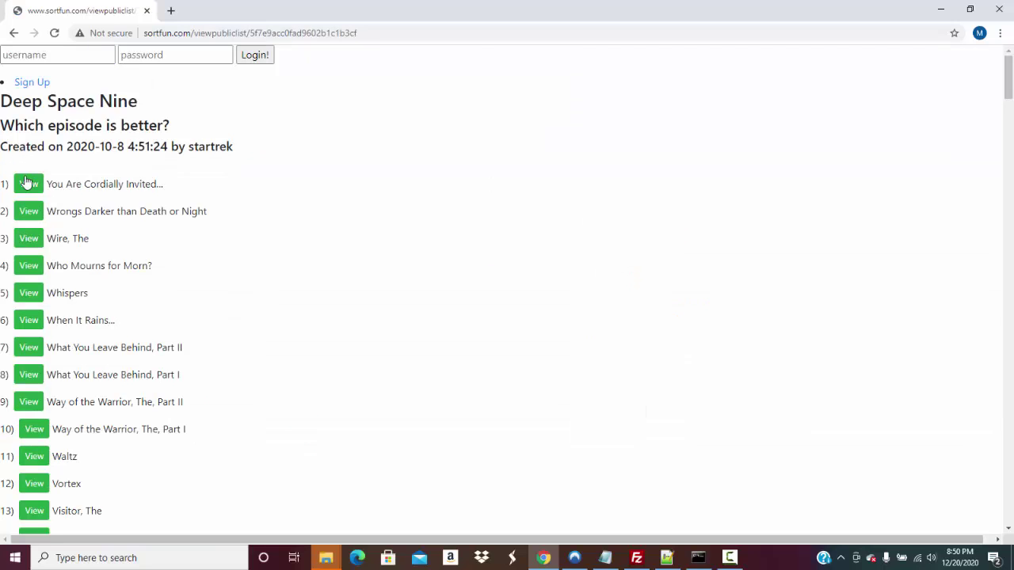
left_click(27, 184)
left_click(34, 217)
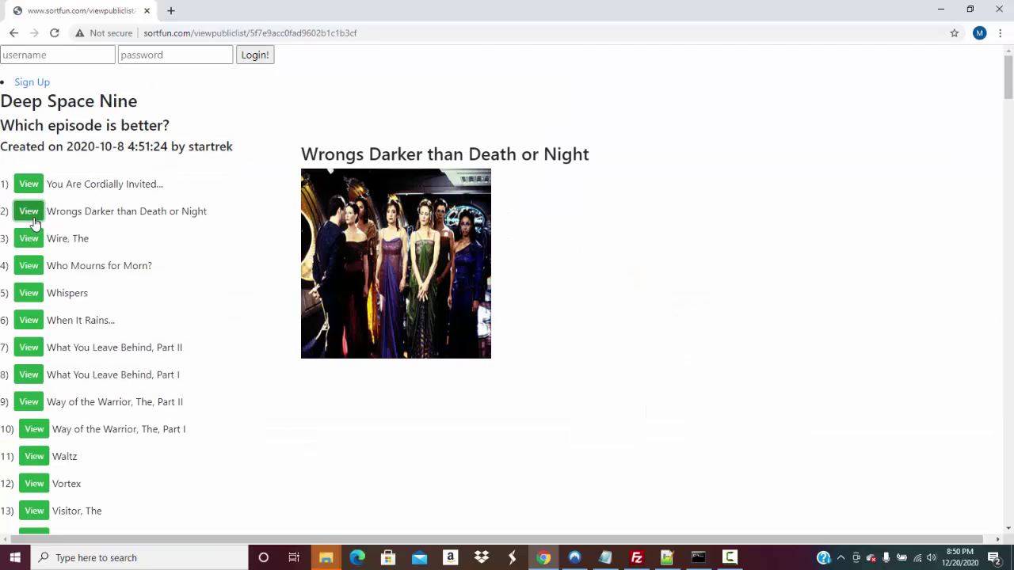
left_click(36, 240)
left_click(38, 267)
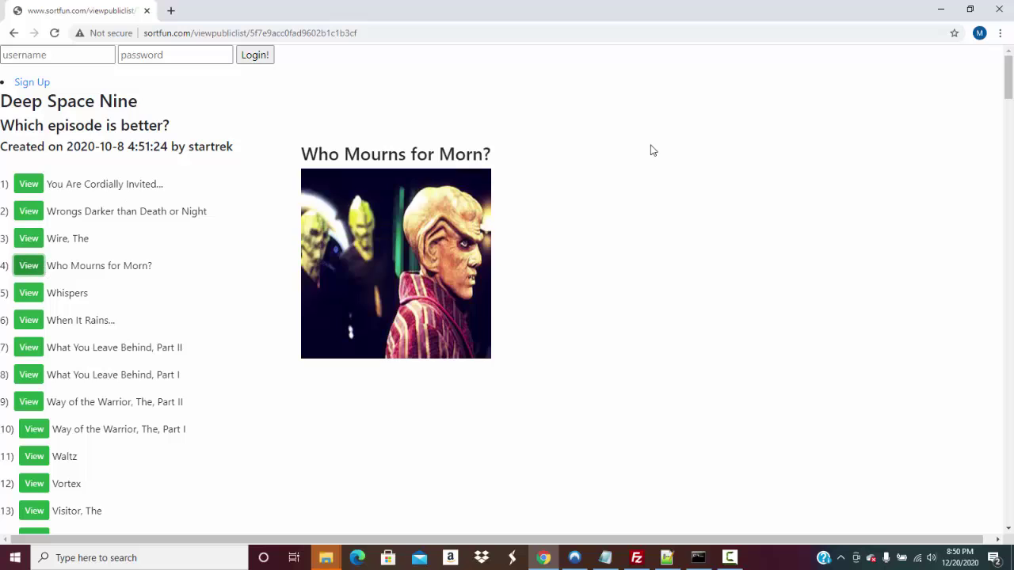
left_click_drag(1007, 83, 985, 451)
scroll(985, 451, "up", 20)
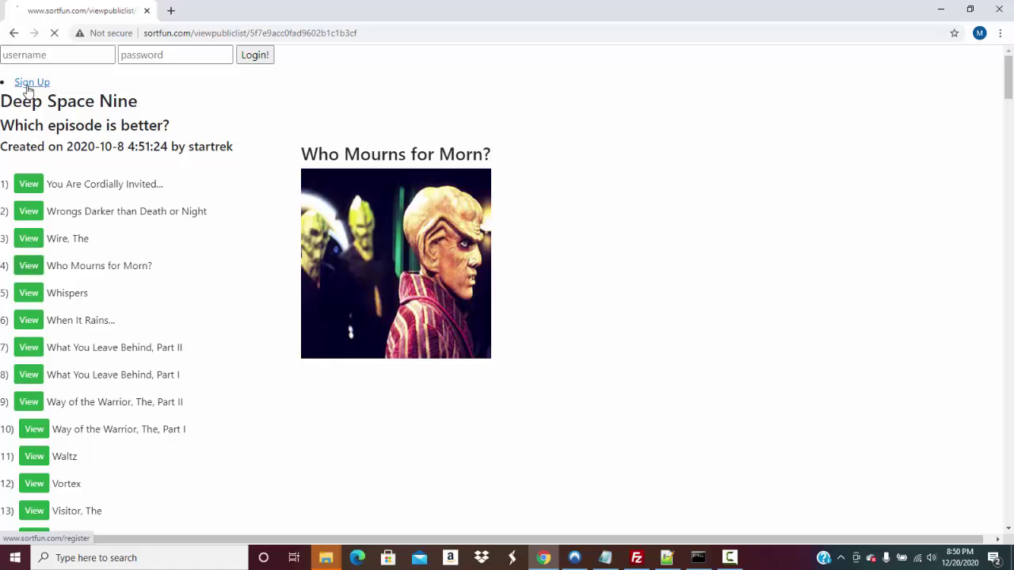
Visit the Sign Up page, then go Back To Main on the login page
left_click(28, 83)
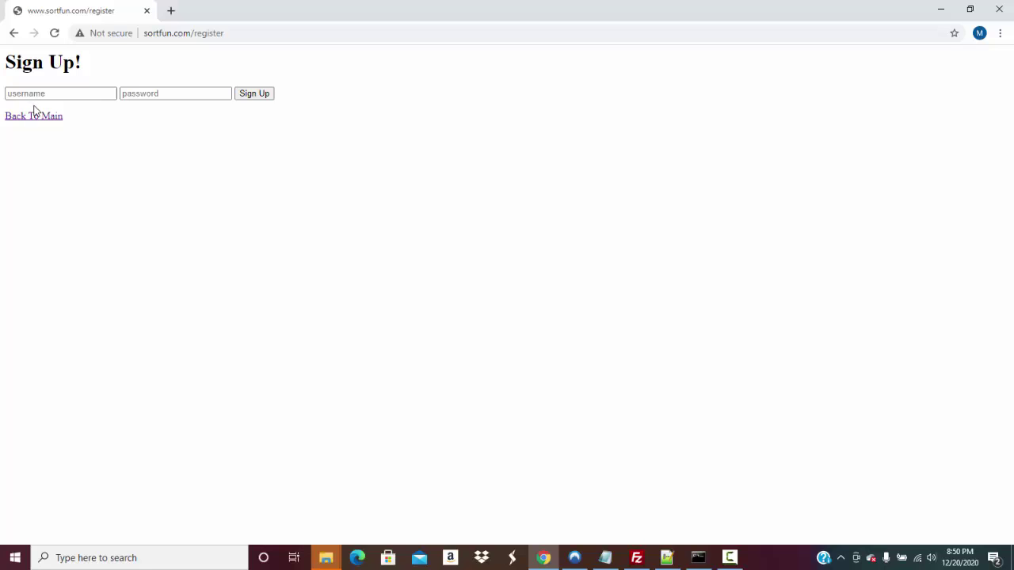
left_click(27, 118)
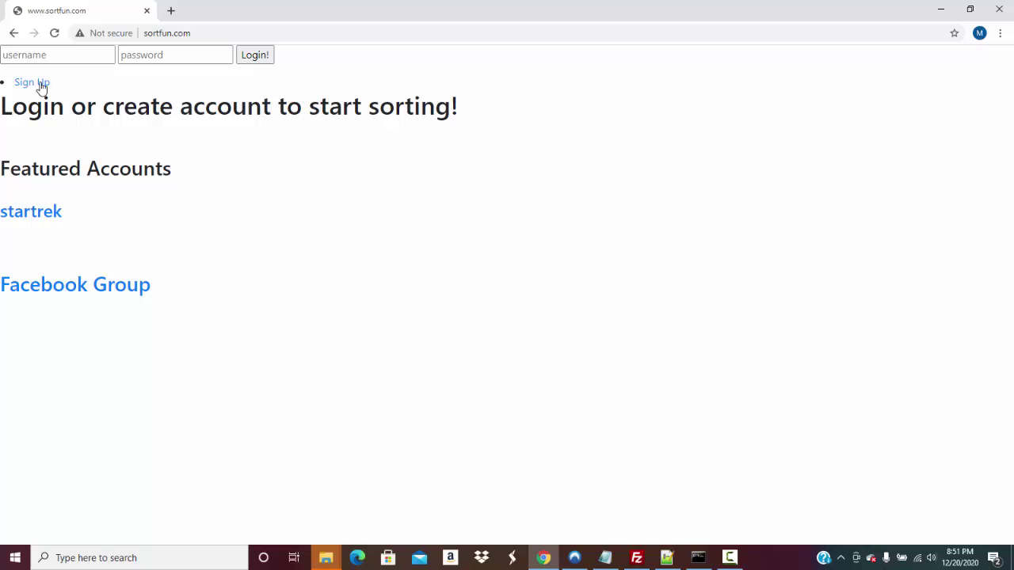
Sign in with the account username and password, and scroll through the dashboard's new, sorting and published lists
left_click(54, 55)
left_click(54, 55)
type("marshall")
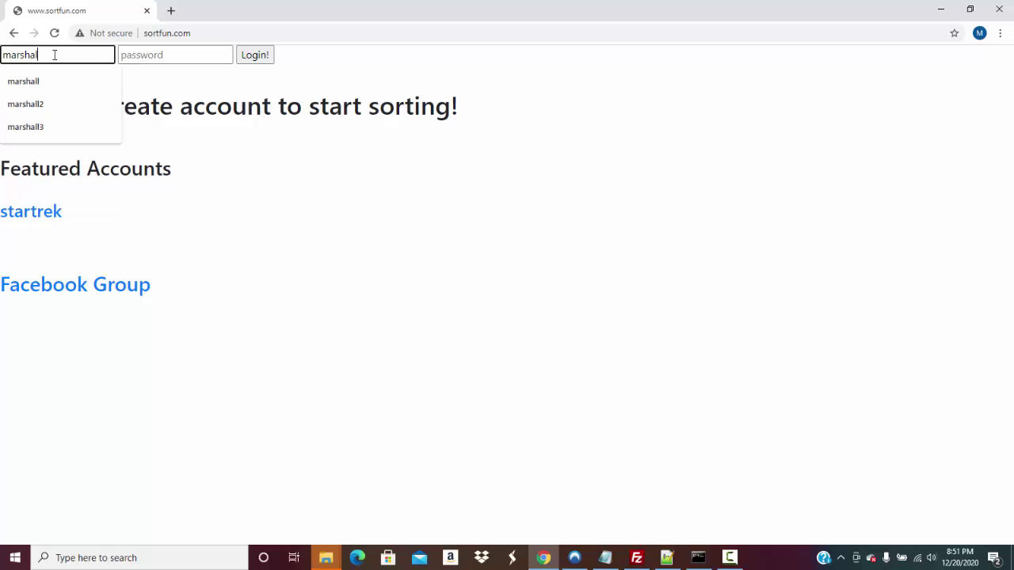
key("Tab")
type("••••••••")
key("Return")
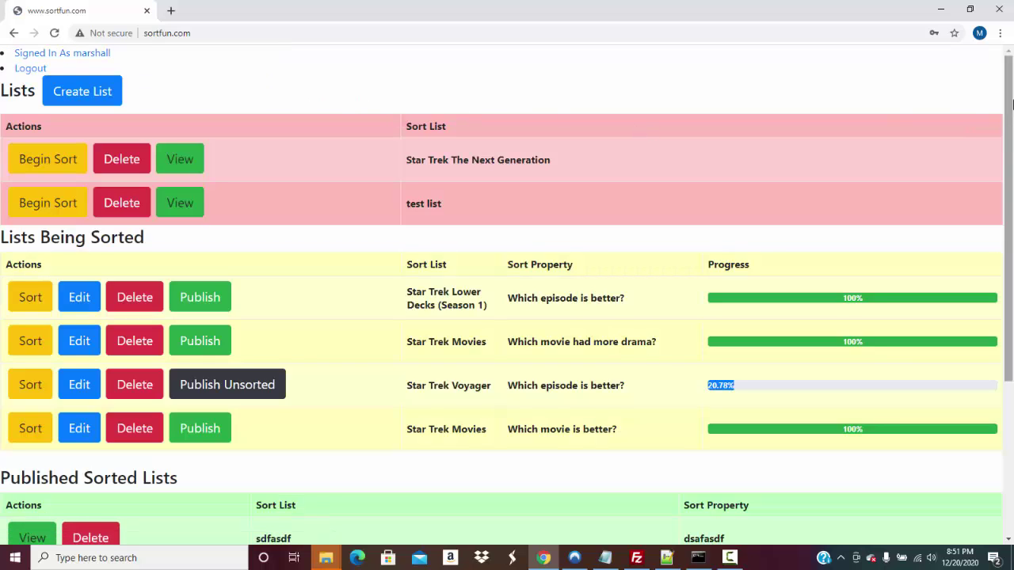
left_click_drag(1013, 105, 977, 94)
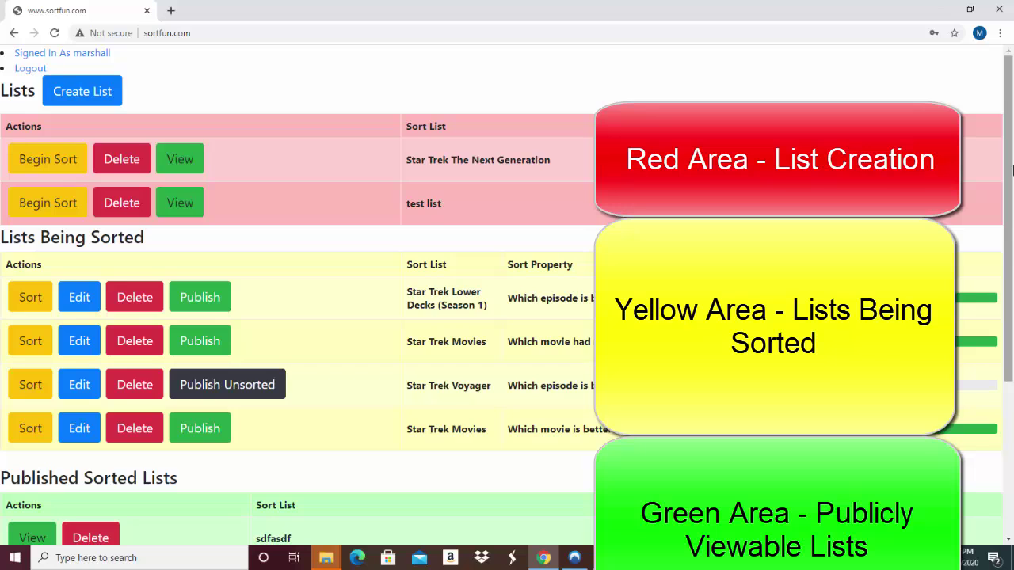
left_click_drag(1008, 169, 1004, 294)
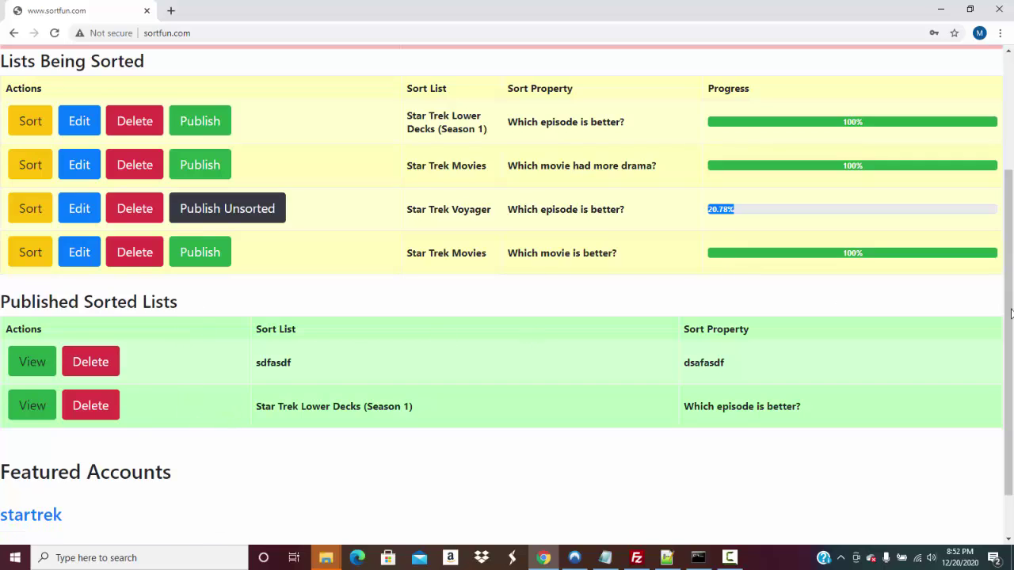
left_click_drag(1011, 313, 990, 190)
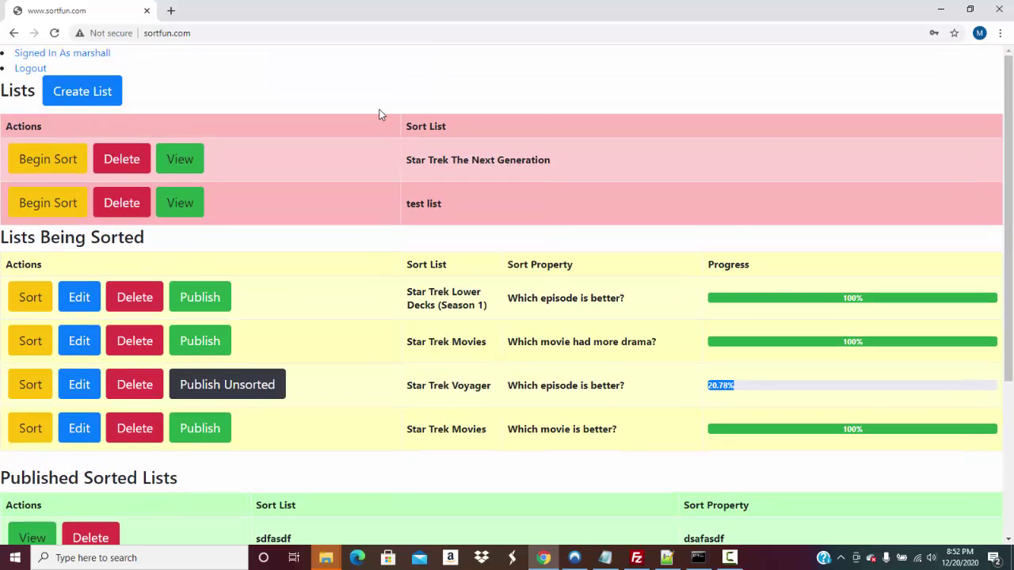
Create a list named 'Weather Pattern' and open its add-item form
left_click(111, 95)
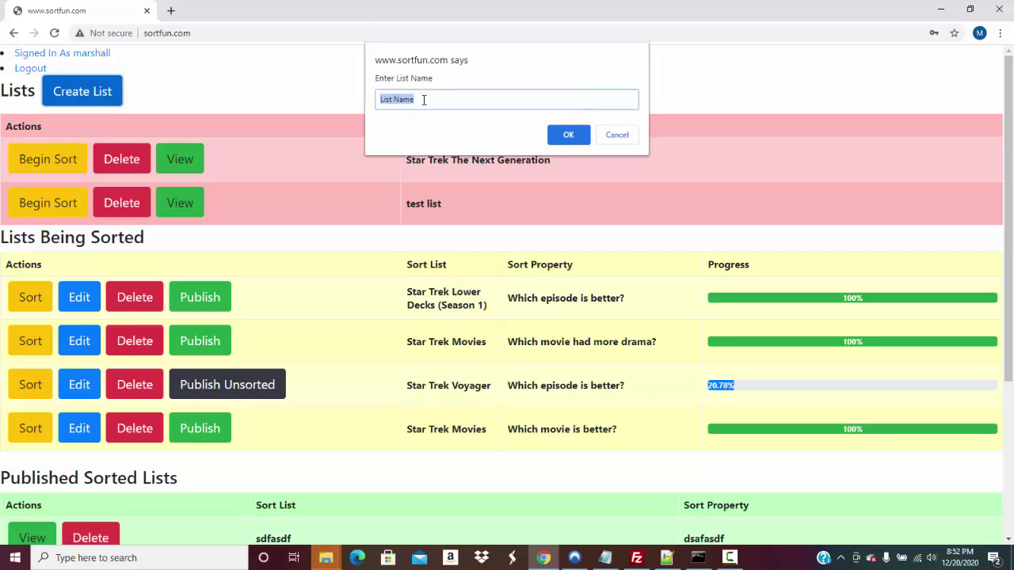
type("Weather Patterns")
key("Return")
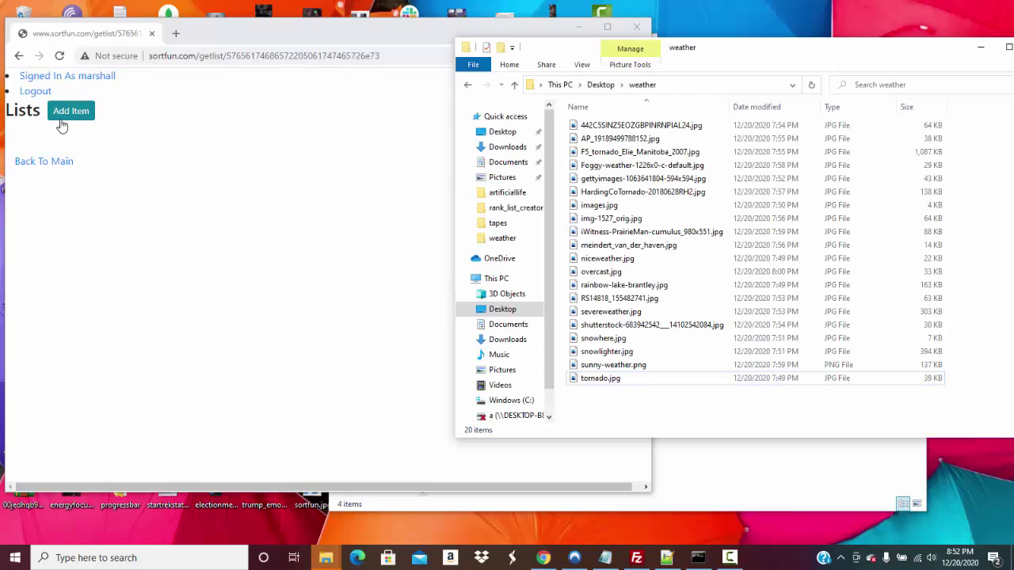
left_click(61, 121)
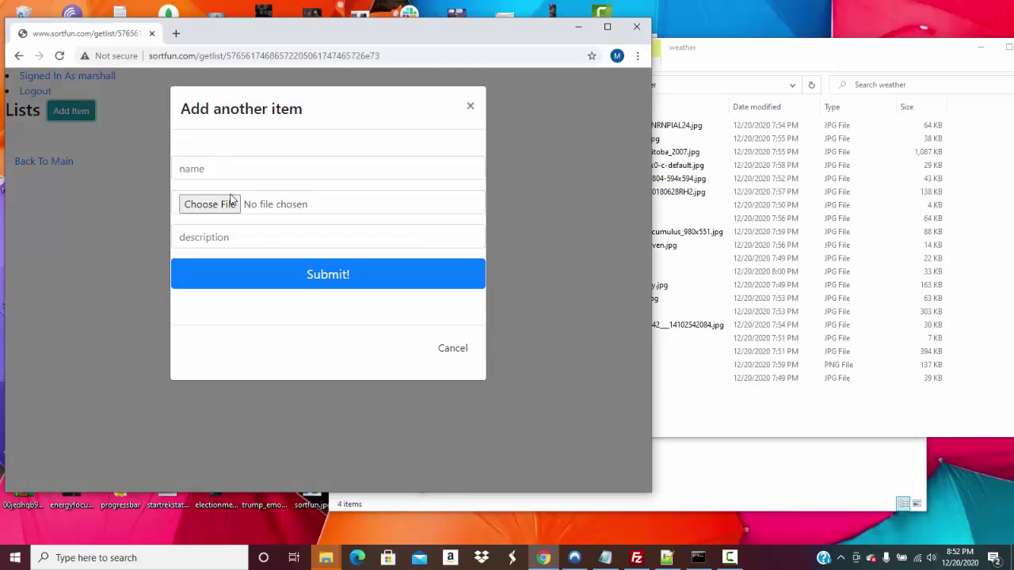
Attach tornado.jpg as the new item's image and enter 'Tornado' as its name
left_click(231, 202)
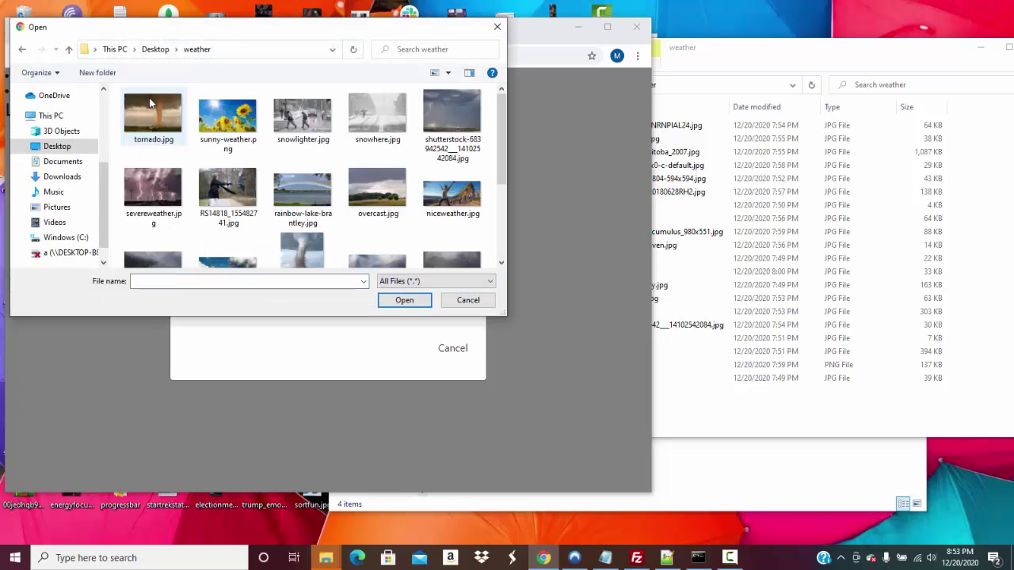
left_click(150, 103)
double_click(150, 101)
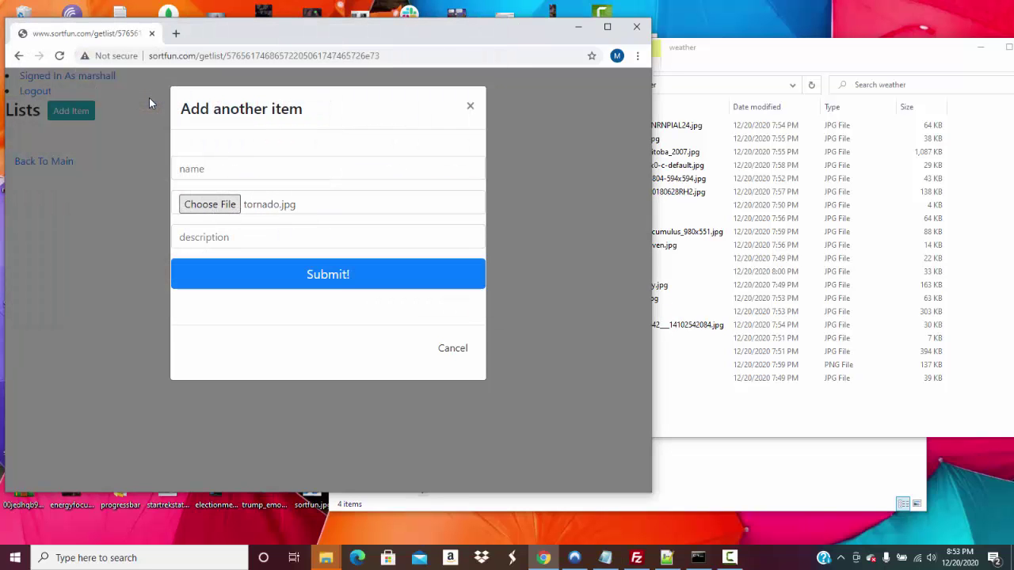
left_click(241, 169)
type("Tor")
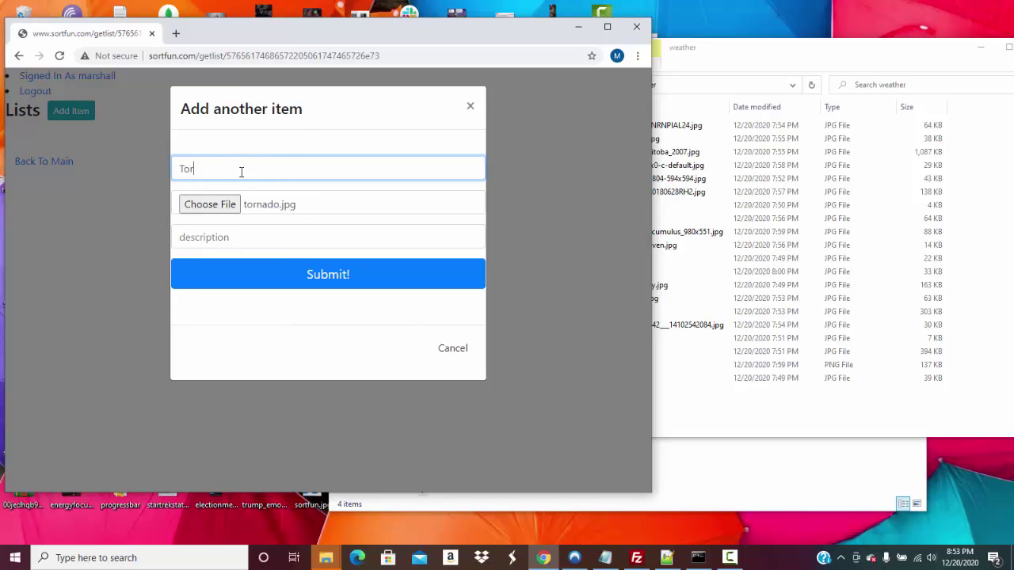
type("nado 1")
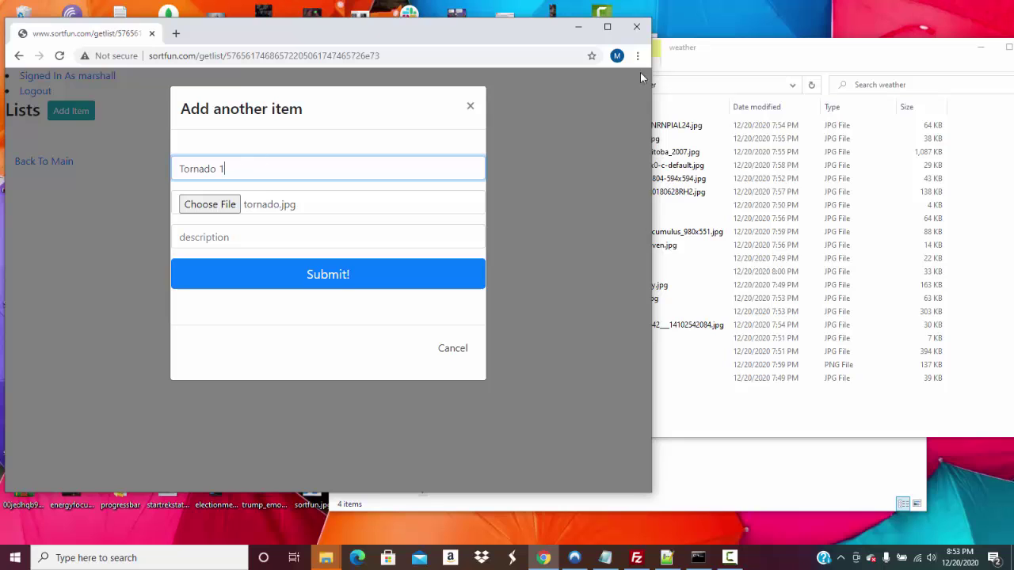
Place the weather folder beside the form, sorted by name in reverse with medium icons
left_click_drag(764, 47, 856, 64)
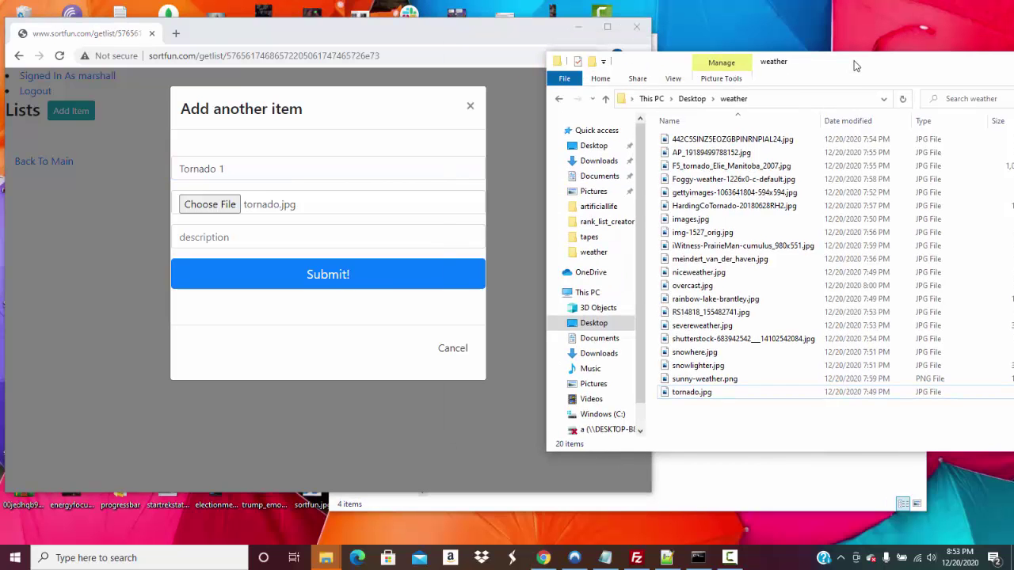
left_click(781, 120)
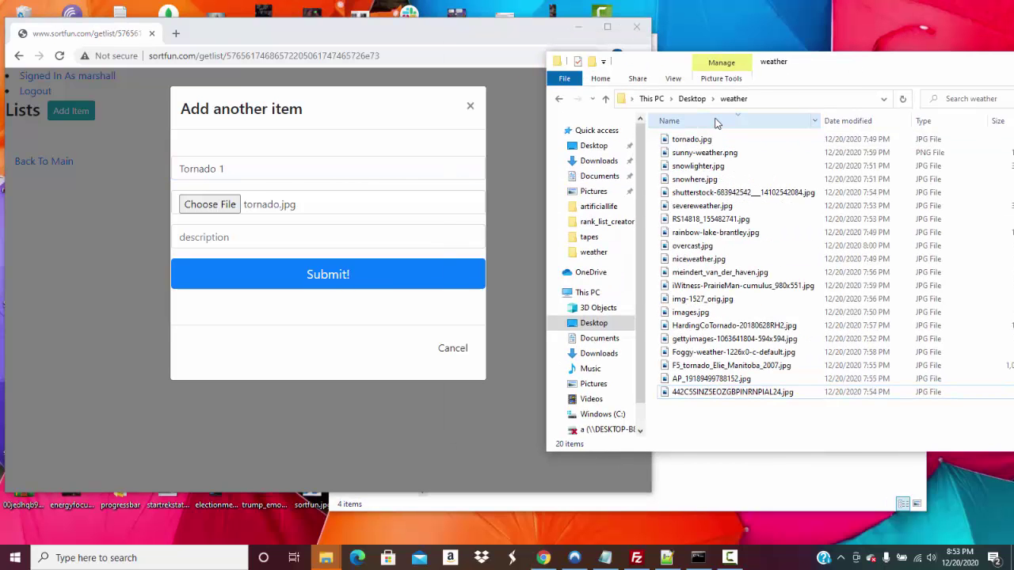
left_click_drag(781, 69, 822, 61)
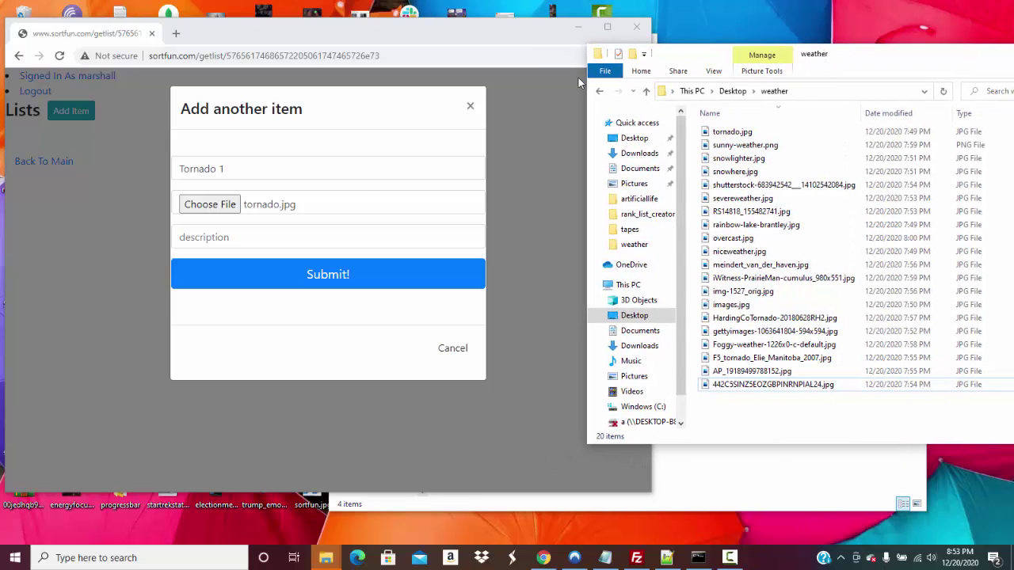
left_click(712, 72)
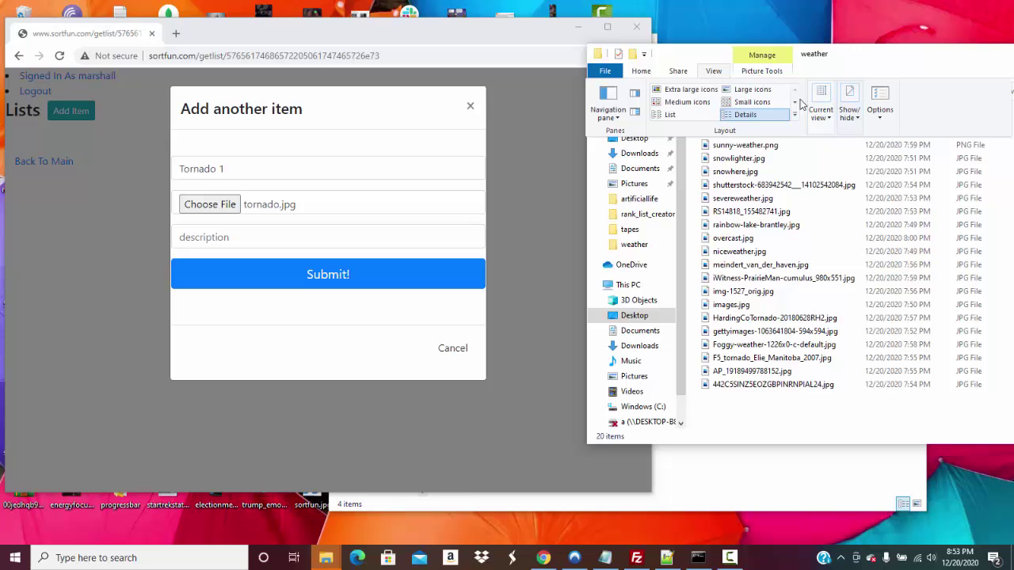
left_click(688, 102)
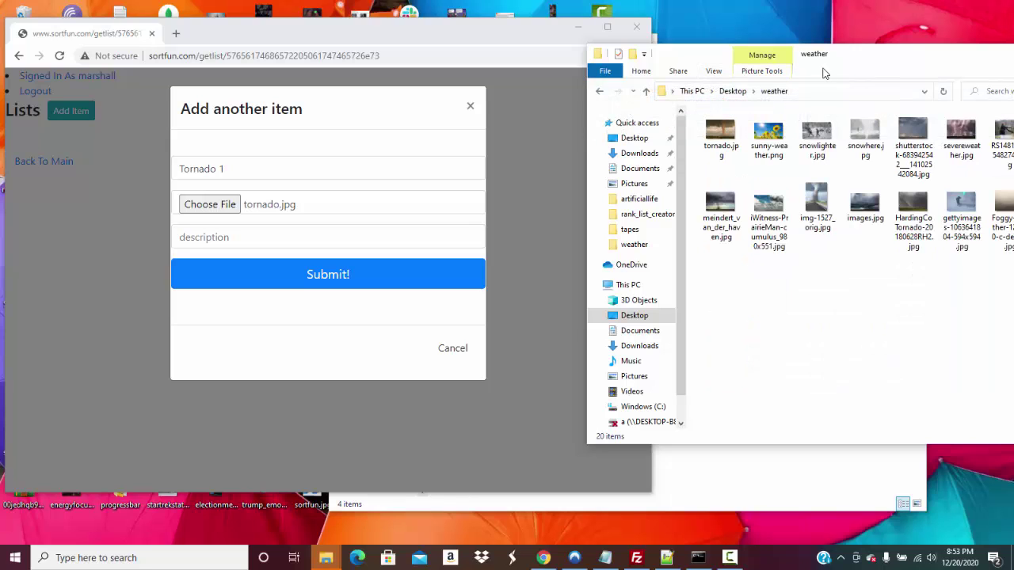
Give the item the description 'Tornado' and submit it as Tornado 1
left_click(255, 237)
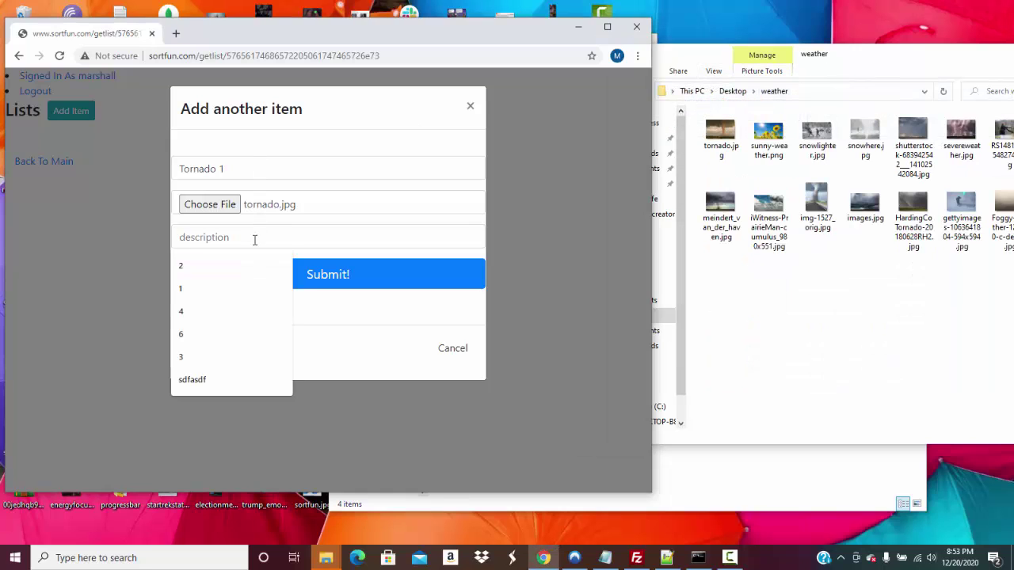
type("Tornado")
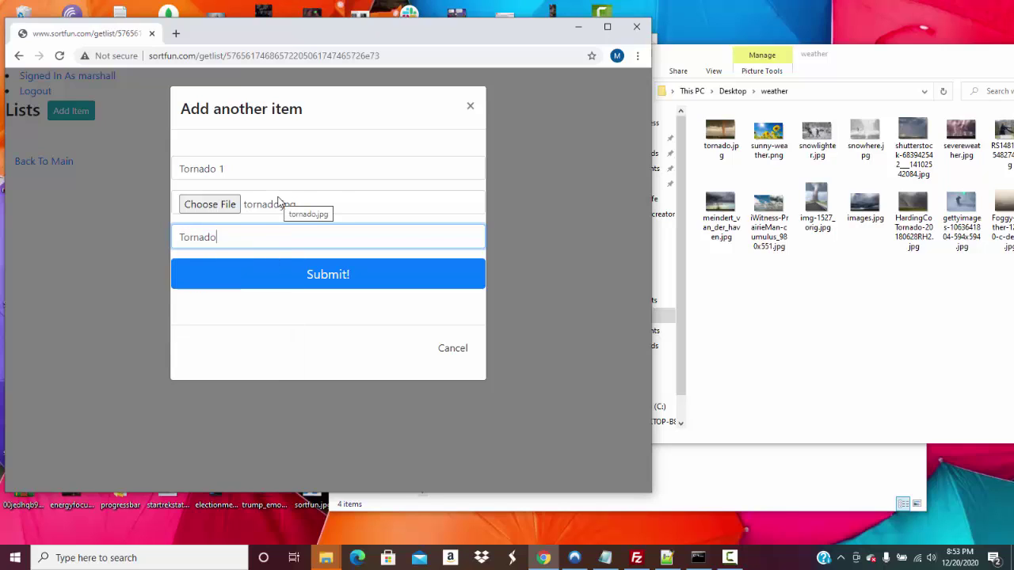
triple_click(242, 167)
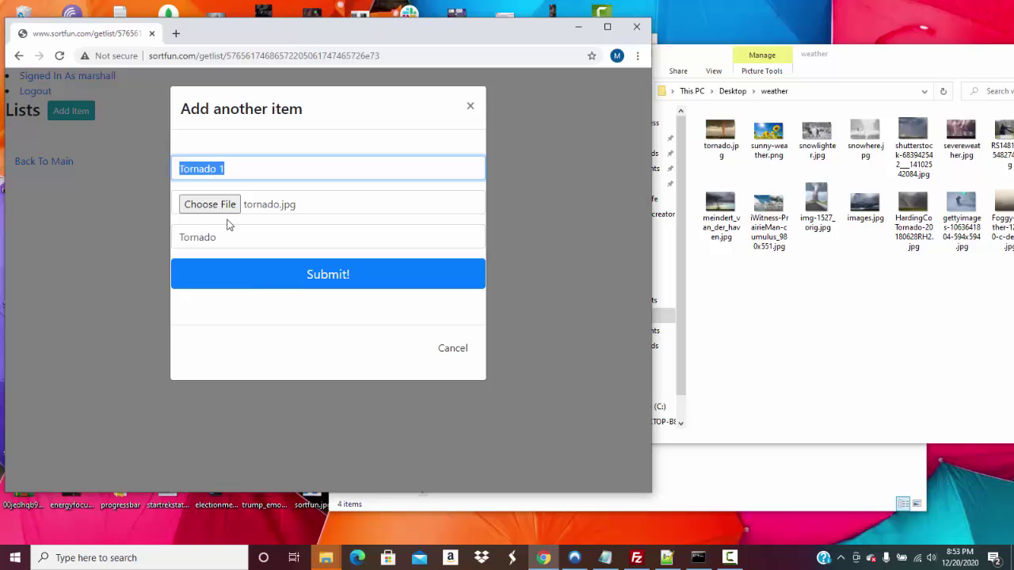
left_click(253, 276)
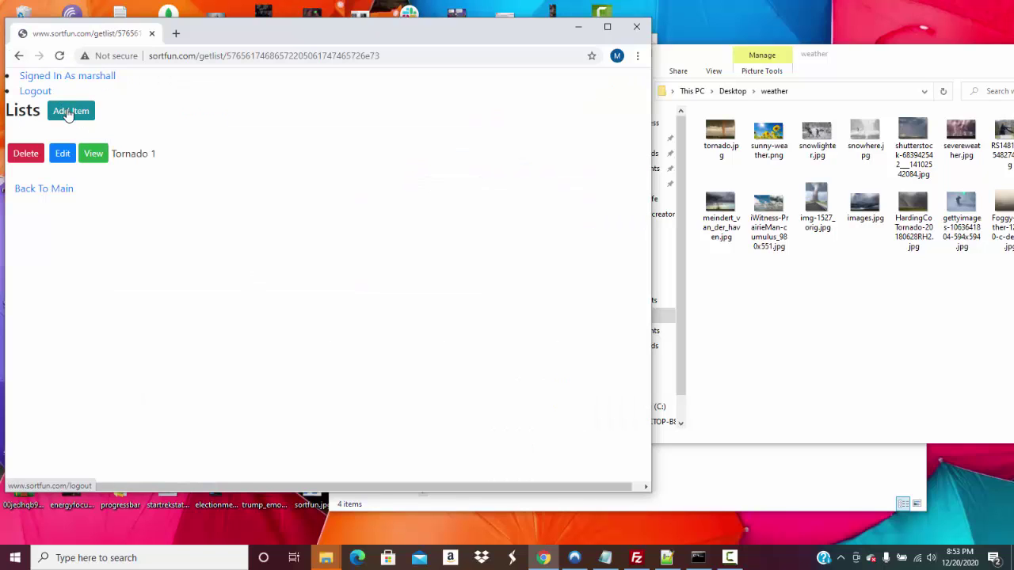
Add the Light Snow 1 item, then view details of Light Snow 1, Sunny / Flowers and Tornado 1
left_click(71, 114)
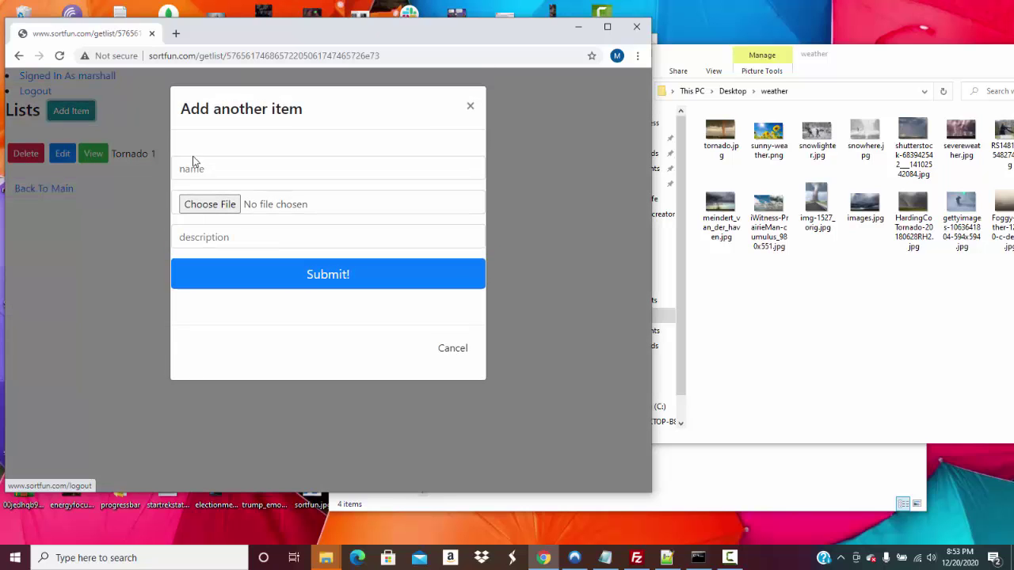
left_click(305, 285)
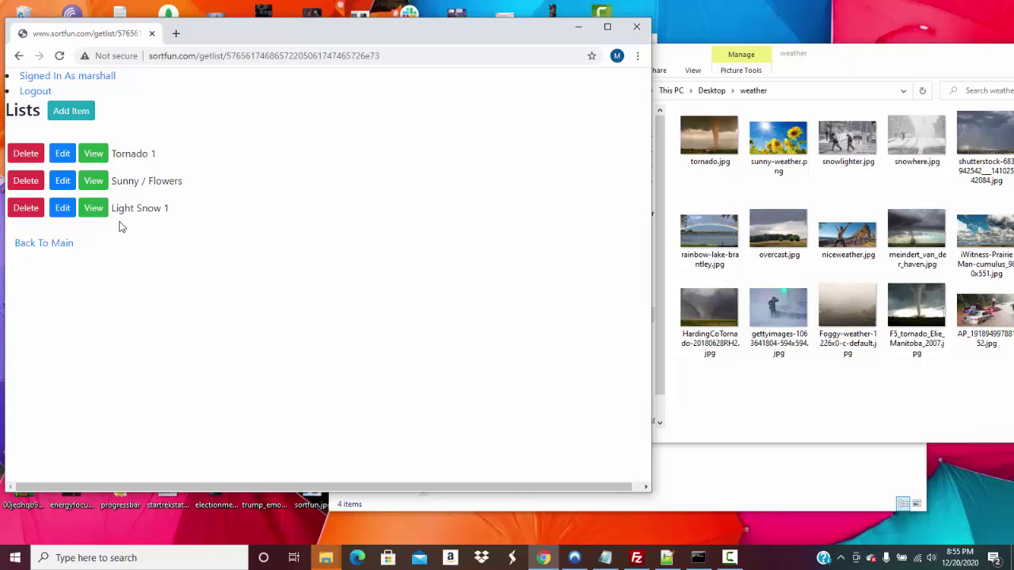
left_click(96, 209)
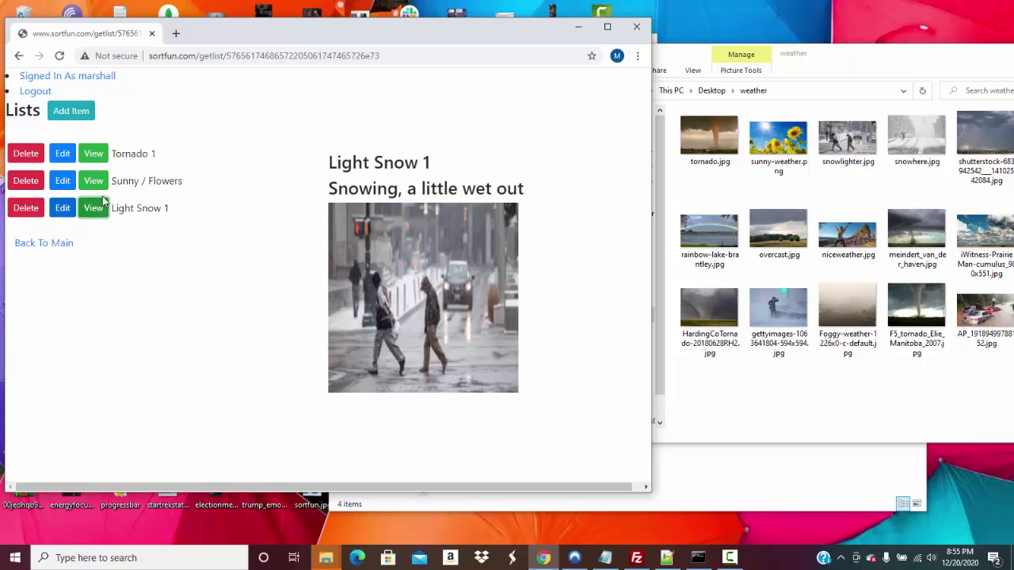
left_click(96, 183)
left_click(100, 158)
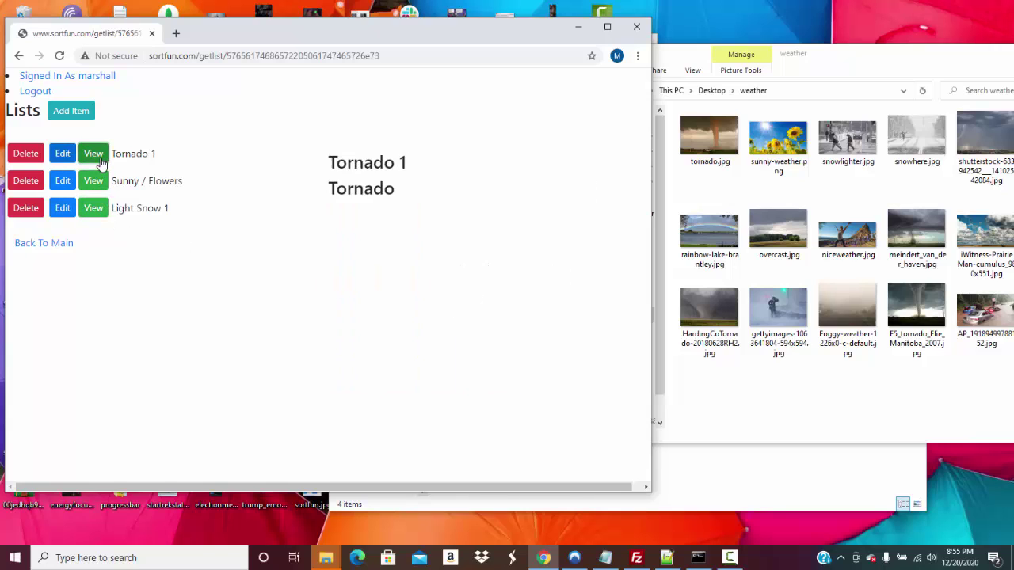
left_click(101, 208)
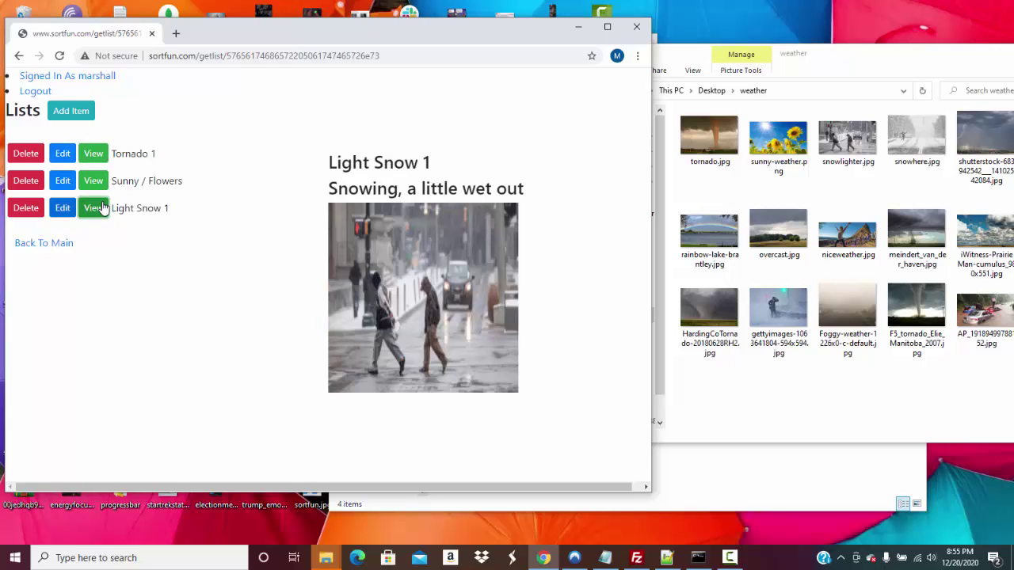
Rename Tornado 1 to 'Tornado' and go on adding the remaining weather items
left_click(65, 154)
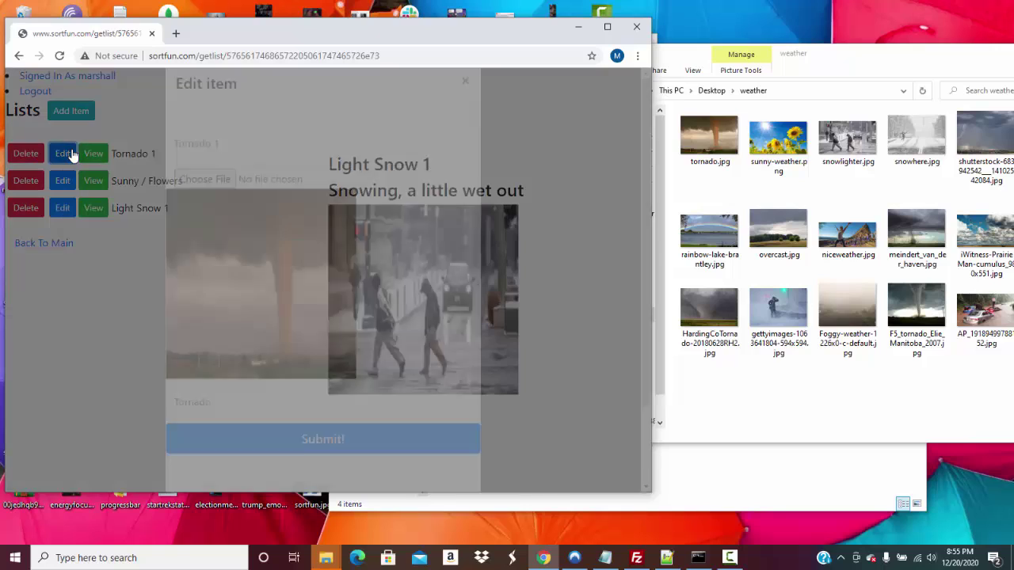
left_click(256, 163)
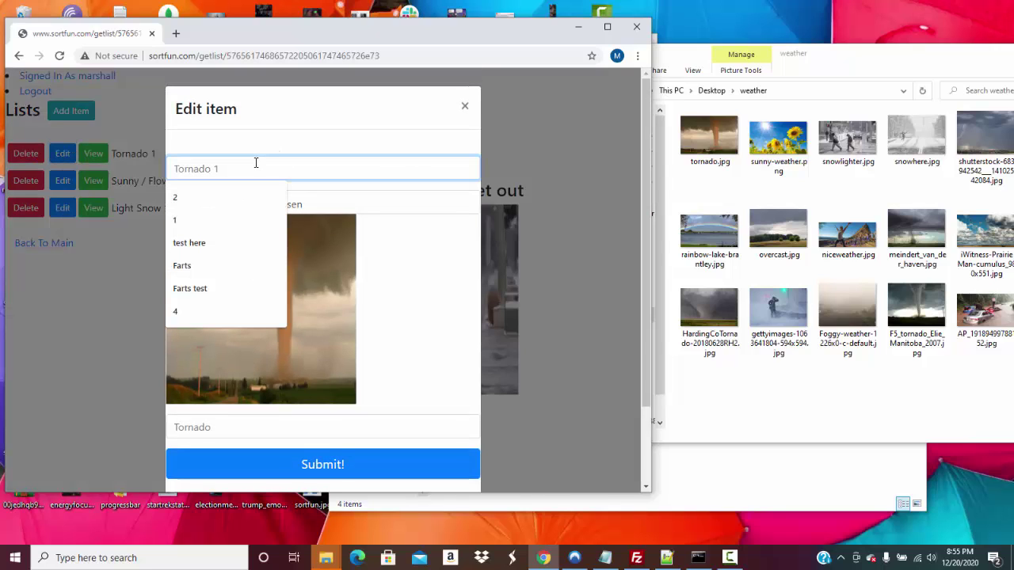
type("Tornado")
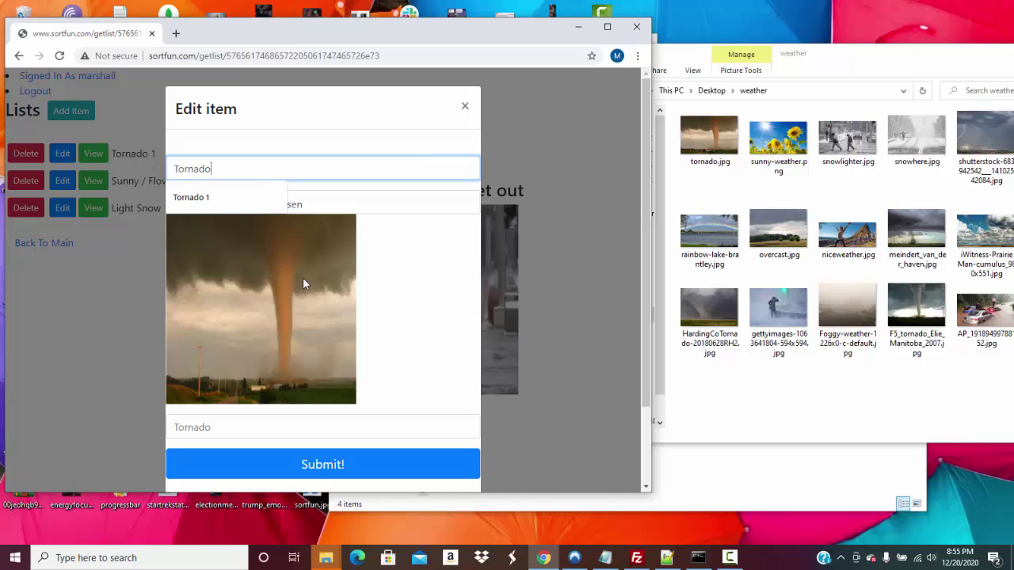
left_click(308, 466)
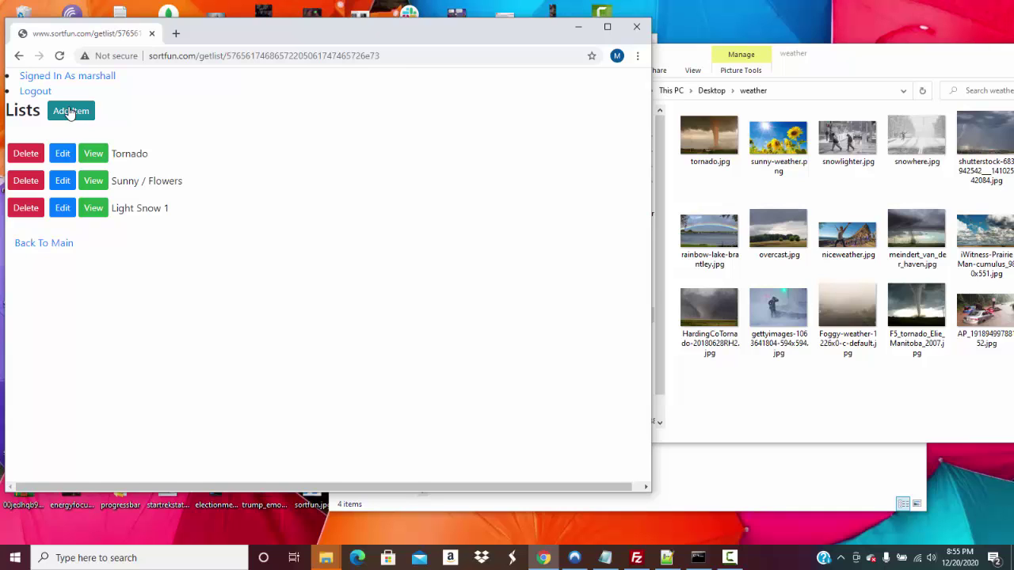
left_click(71, 112)
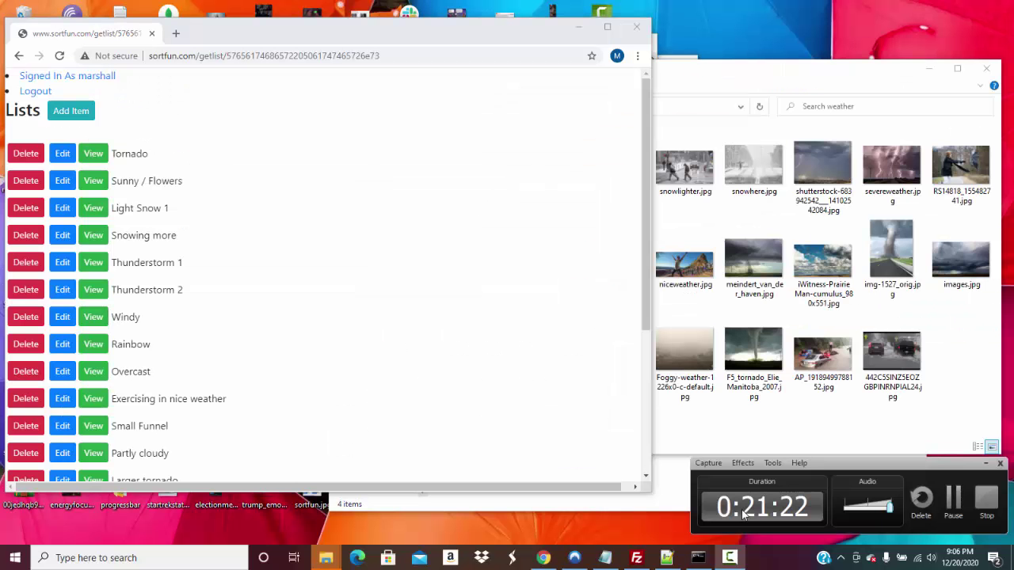
Preview Small Flood, Big Flood, Tornado 2, Foggy, Blizzard, Large tornado, Rain Storm and Larger tornado
left_click(467, 360)
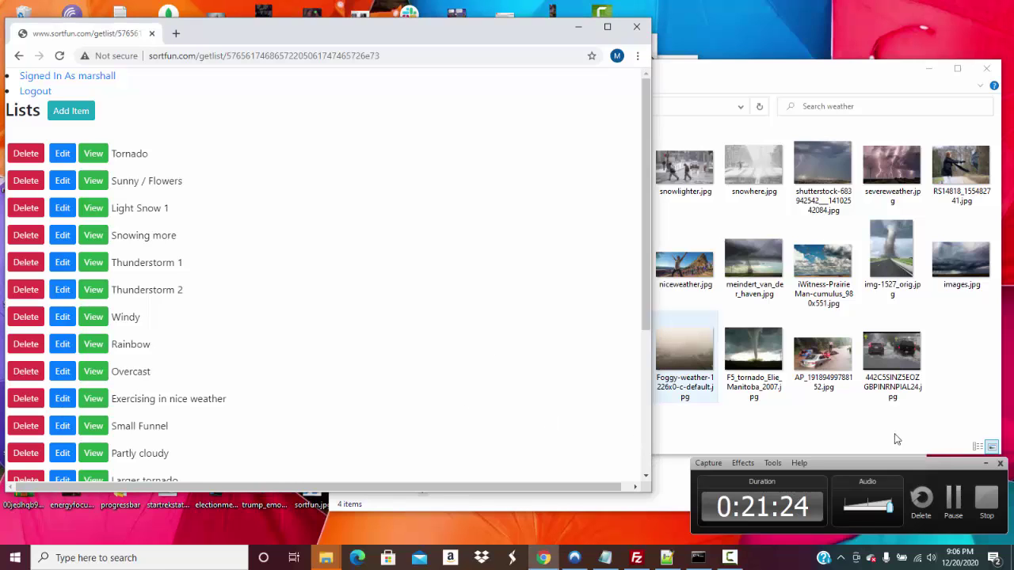
left_click(985, 463)
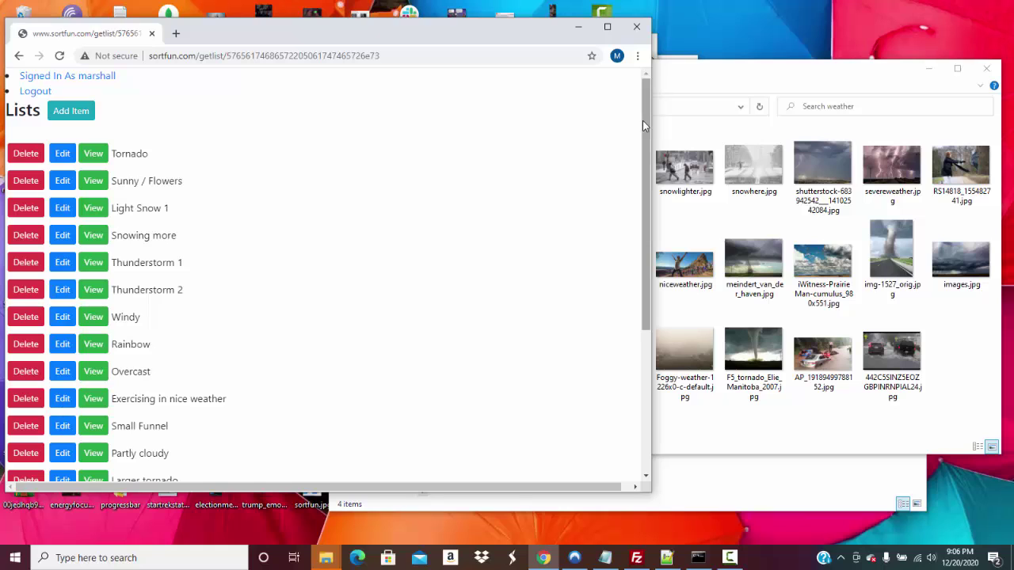
left_click_drag(644, 120, 617, 269)
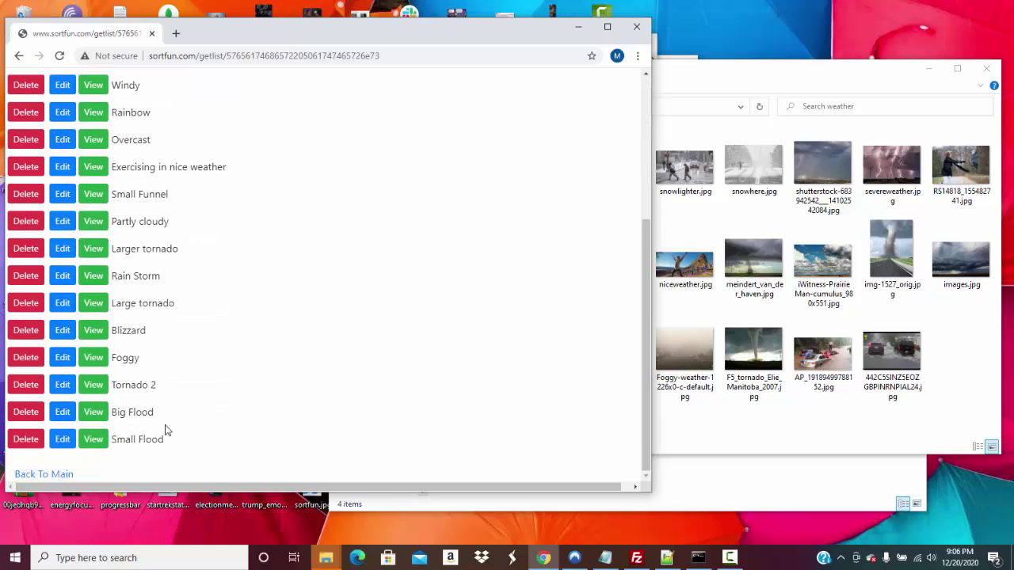
left_click(94, 440)
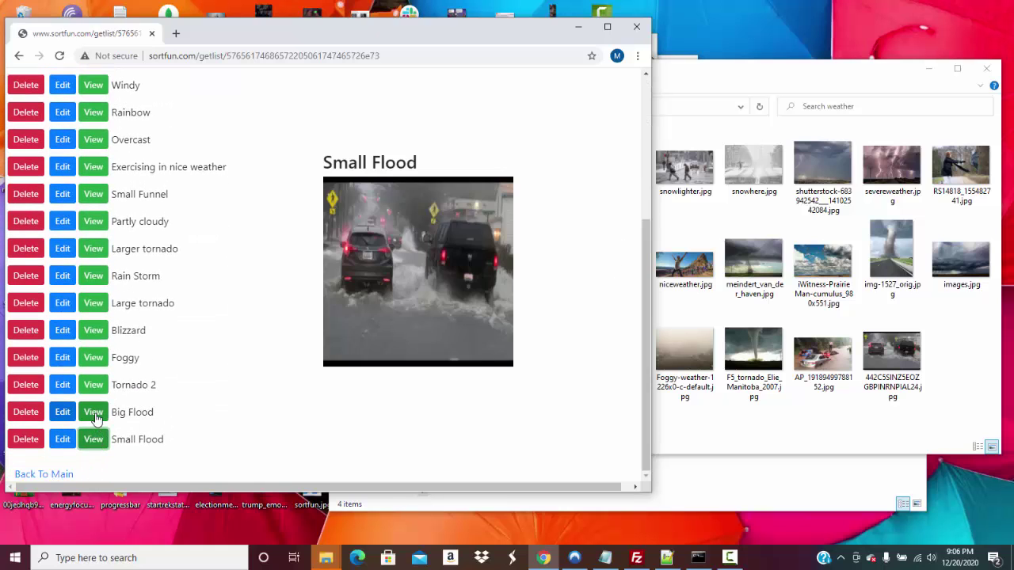
left_click(94, 412)
left_click(94, 388)
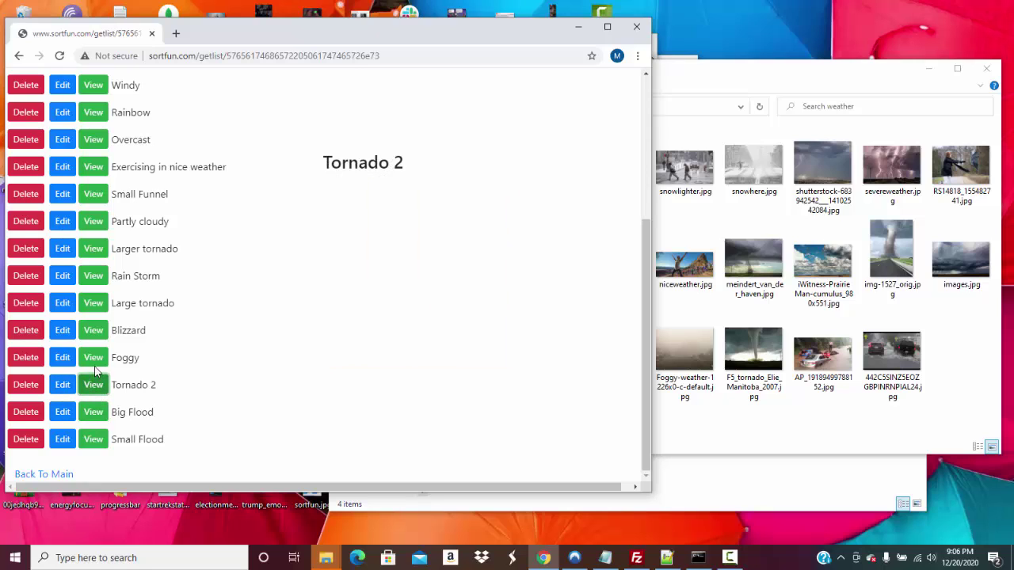
left_click(94, 362)
left_click(93, 330)
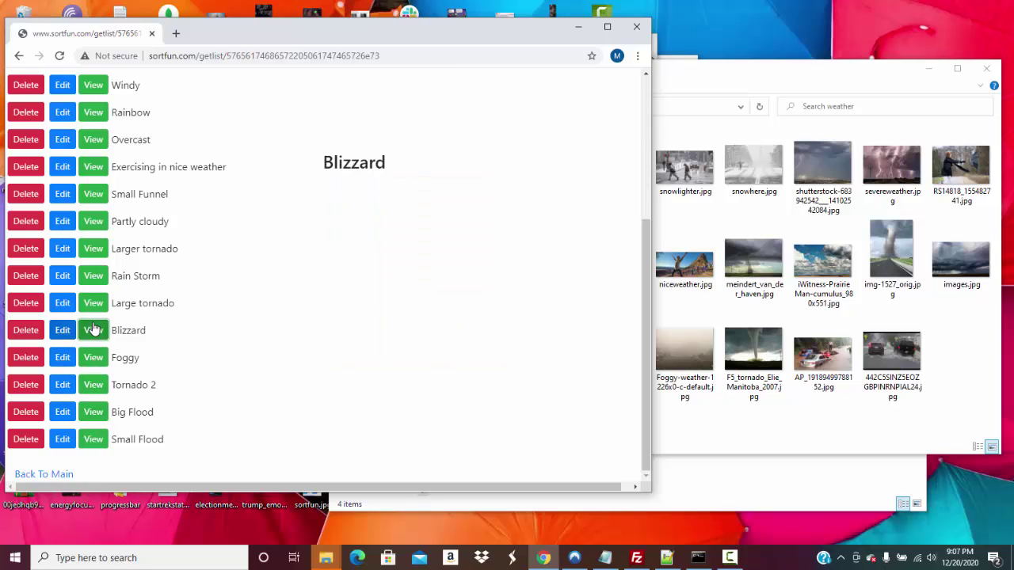
left_click(91, 303)
left_click(92, 277)
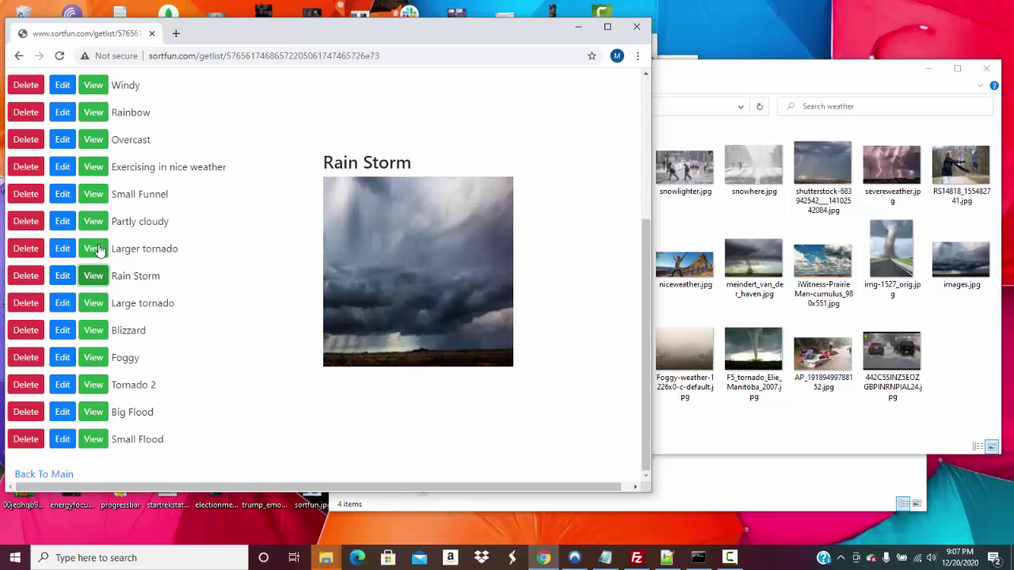
left_click(93, 249)
Close Partly cloudy's edit form unchanged, then preview Small Funnel, Overcast, Exercising, Windy and Rainbow
left_click(63, 221)
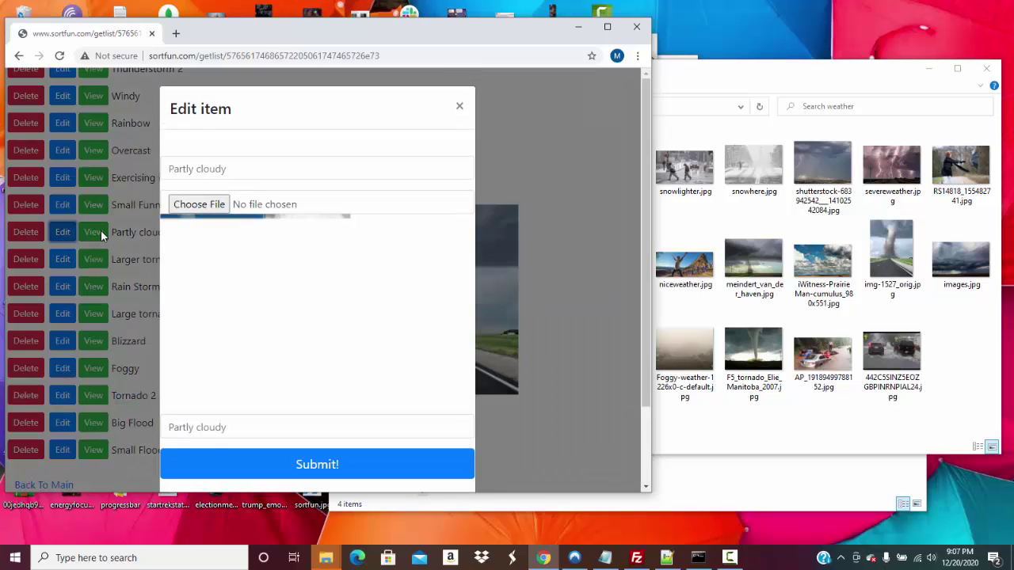
left_click(460, 108)
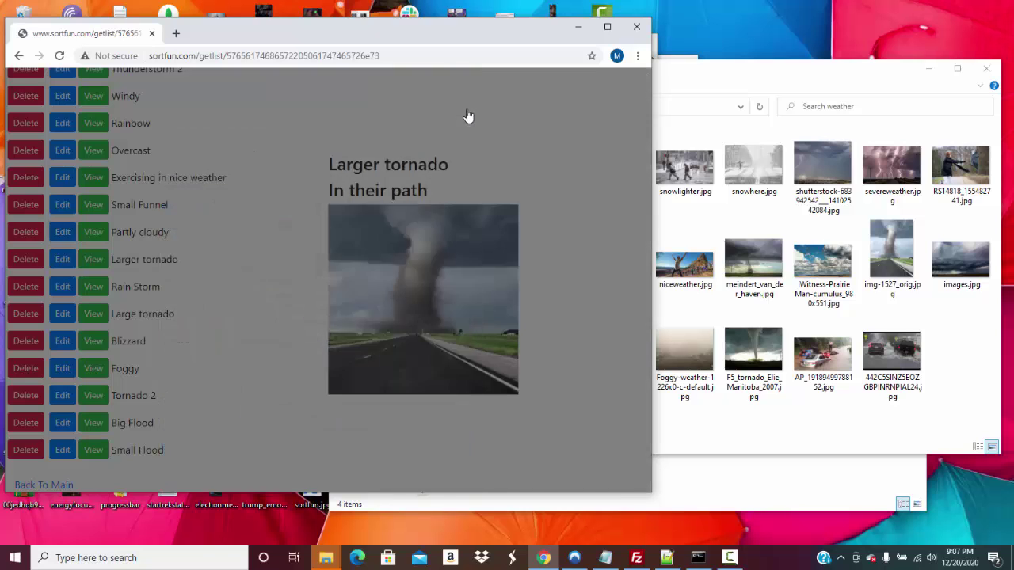
left_click(93, 202)
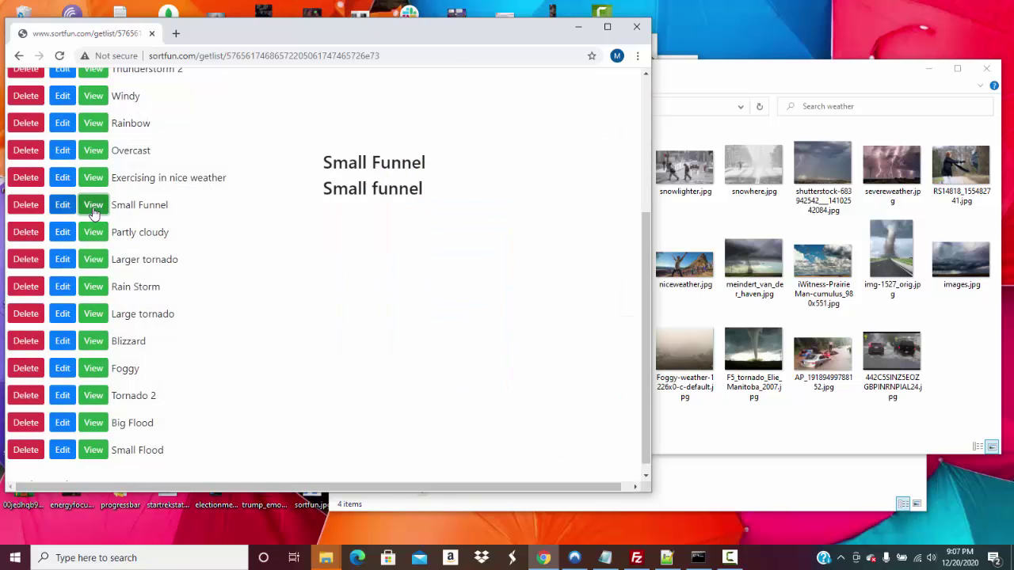
left_click(94, 151)
left_click(93, 179)
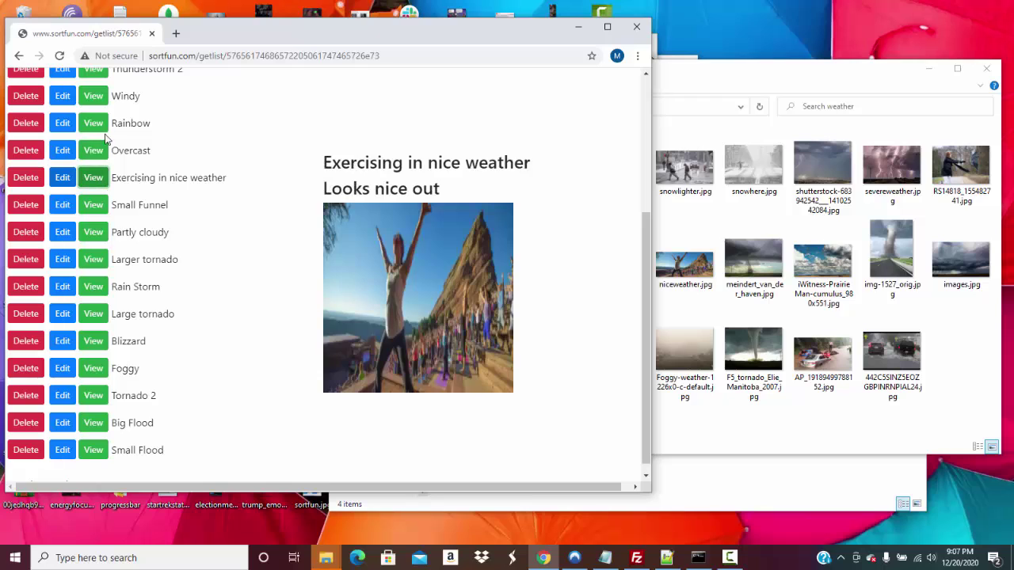
left_click(95, 98)
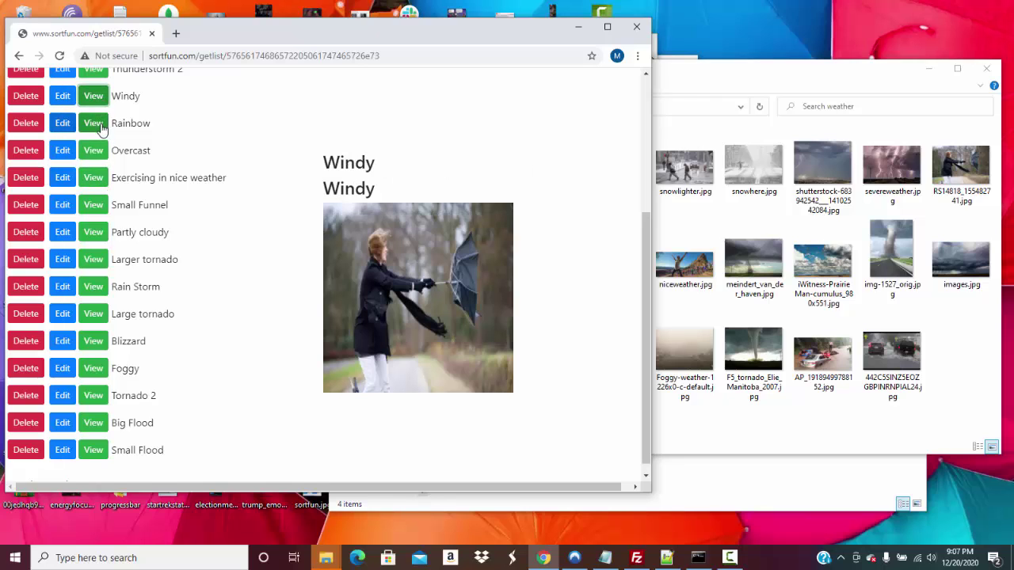
left_click(93, 123)
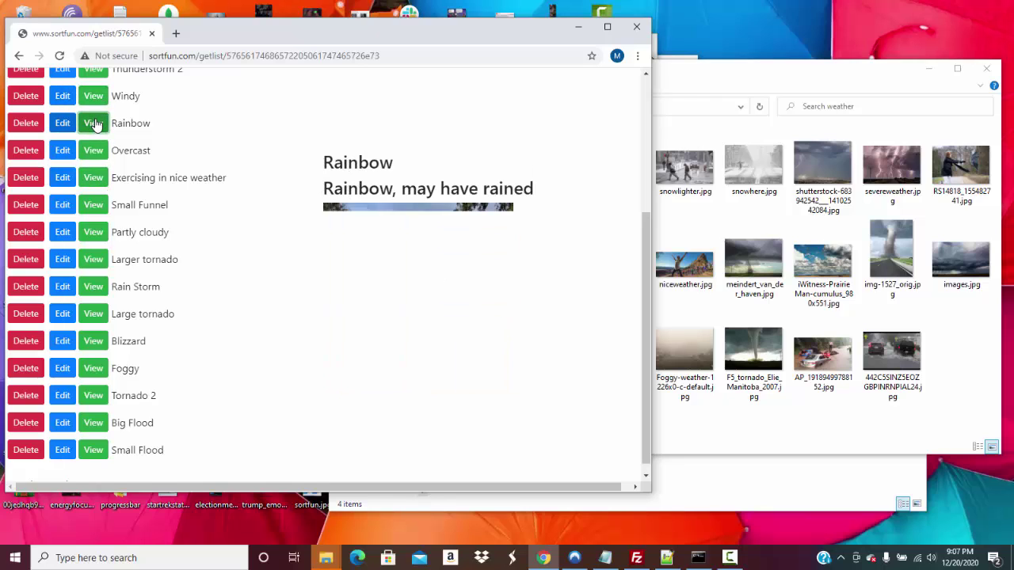
Preview Thunderstorm 2, Thunderstorm 1, Snowing more, Light Snow 1, Sunny / Flowers and Tornado, then return to main
left_click_drag(645, 230, 629, 129)
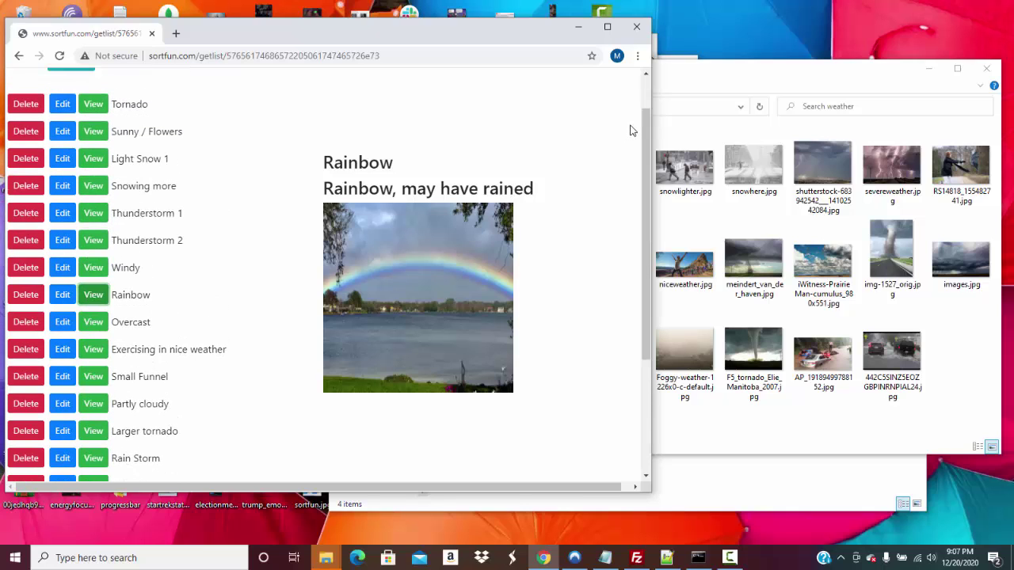
left_click(93, 240)
left_click(93, 215)
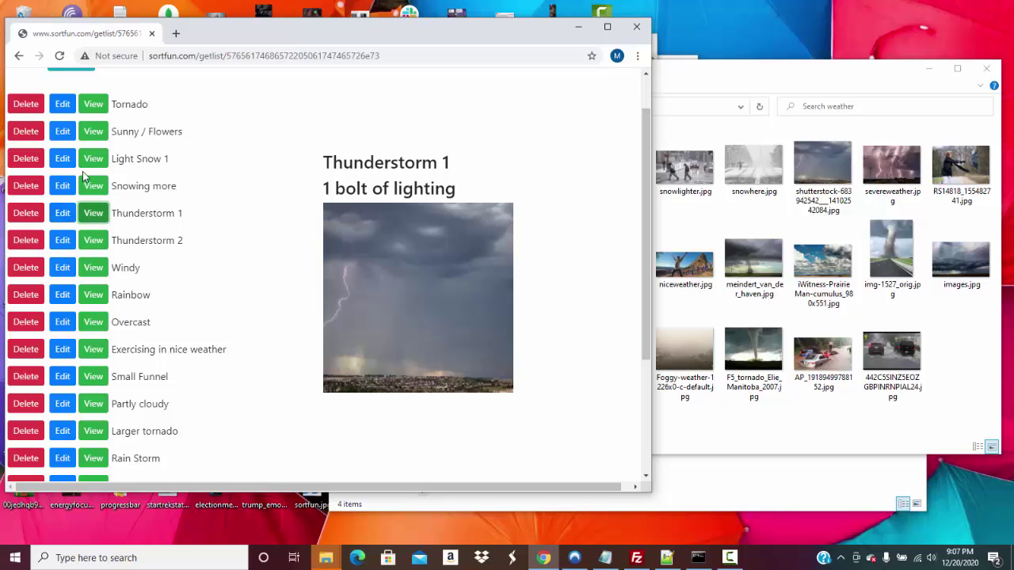
left_click(92, 185)
left_click(92, 161)
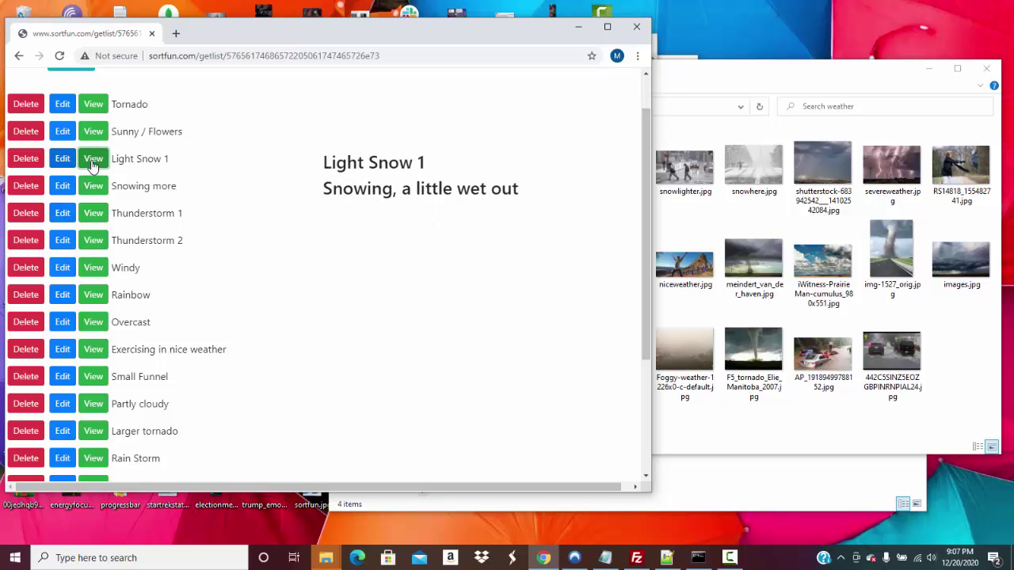
left_click(92, 131)
left_click(93, 106)
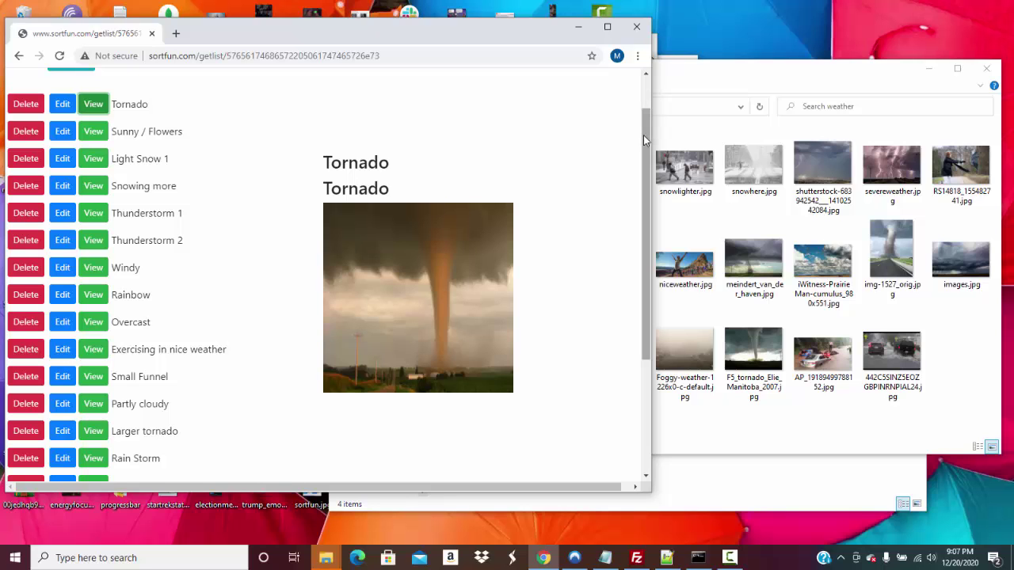
scroll(640, 135, "up", 1)
scroll(627, 160, "down", 3)
scroll(626, 159, "up", 3)
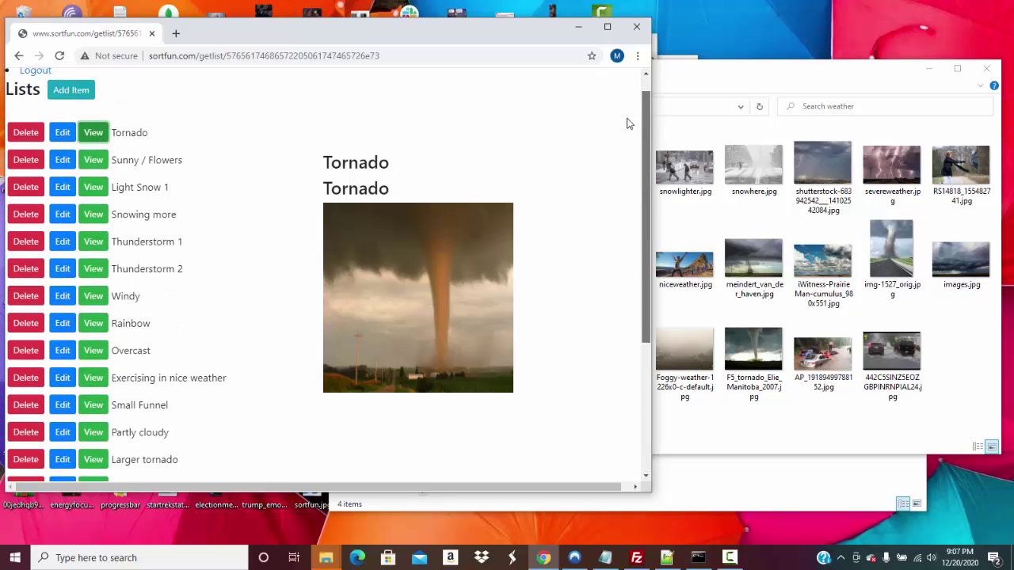
scroll(622, 306, "down", 3)
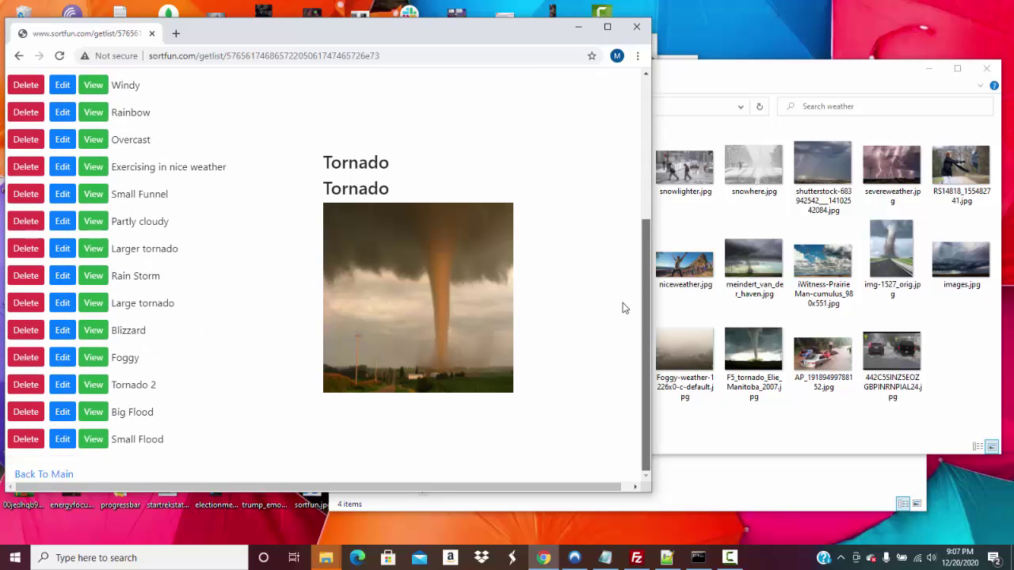
left_click(49, 475)
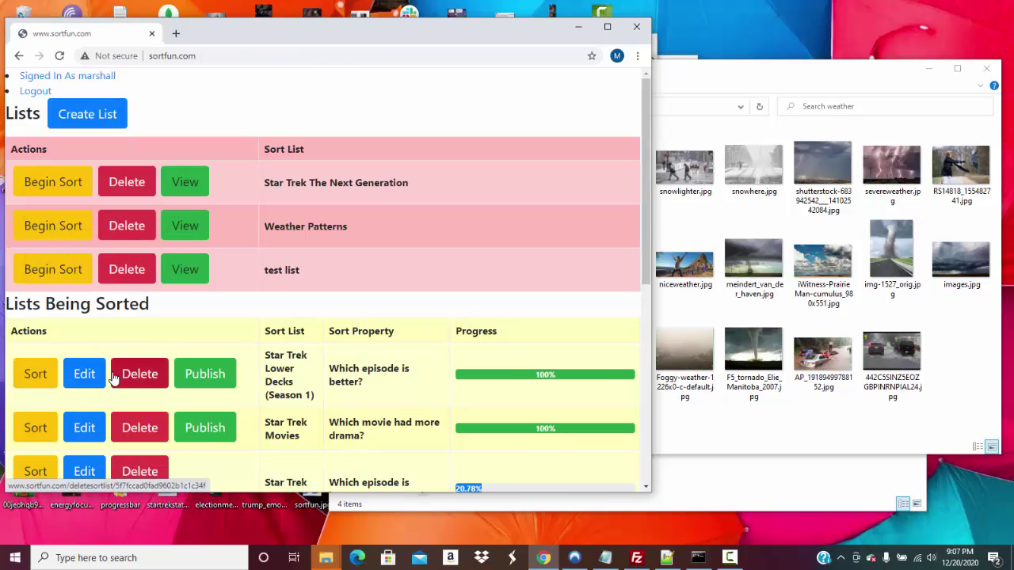
Create a sort named 'Weather Patterns' with the question 'Which is worse to be in'
left_click(68, 241)
left_click(239, 193)
type("W")
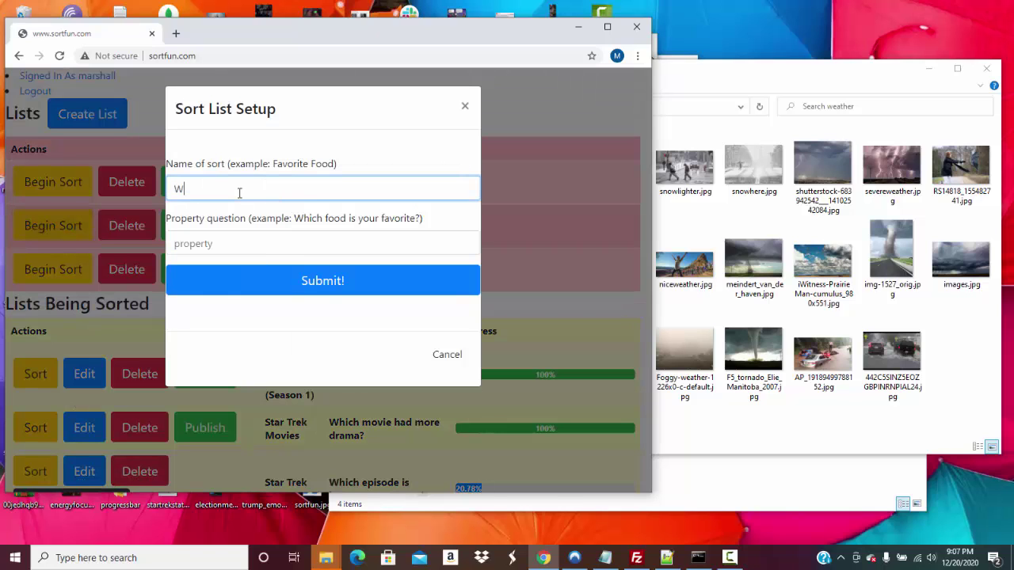
type("eather Patterns")
left_click(205, 244)
type("Which is worse to b")
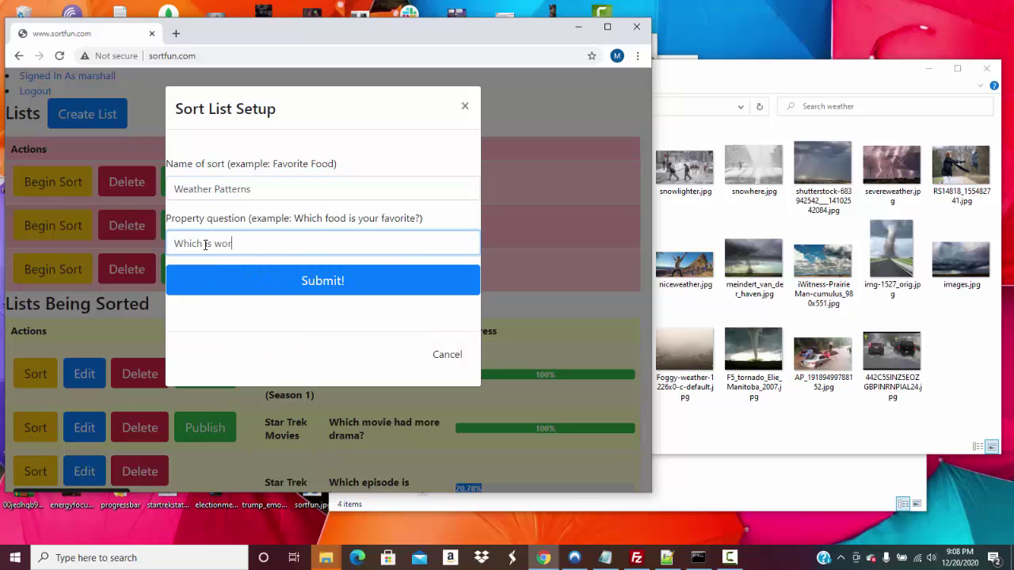
type("e in?")
left_click(273, 281)
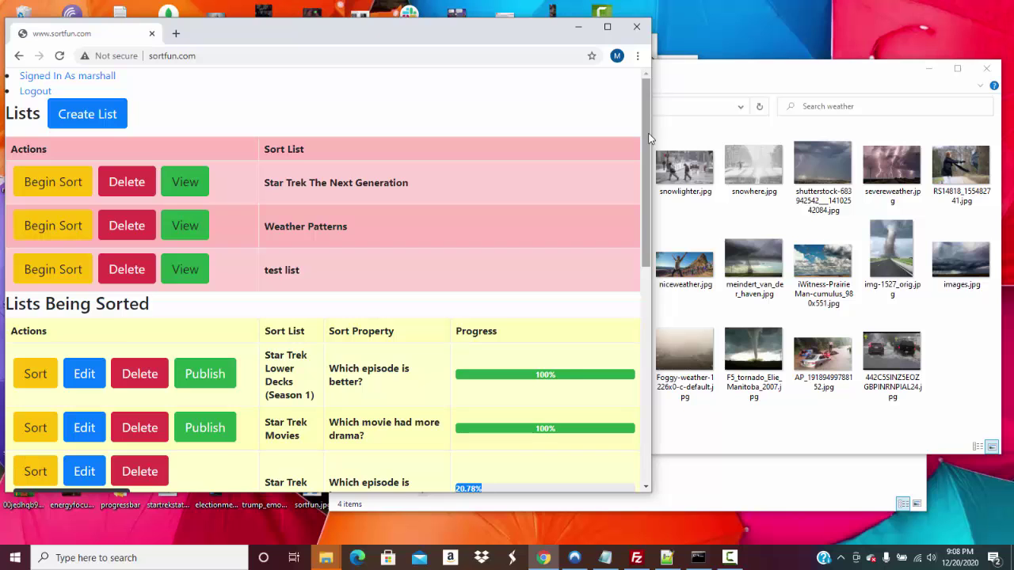
left_click_drag(647, 146, 628, 278)
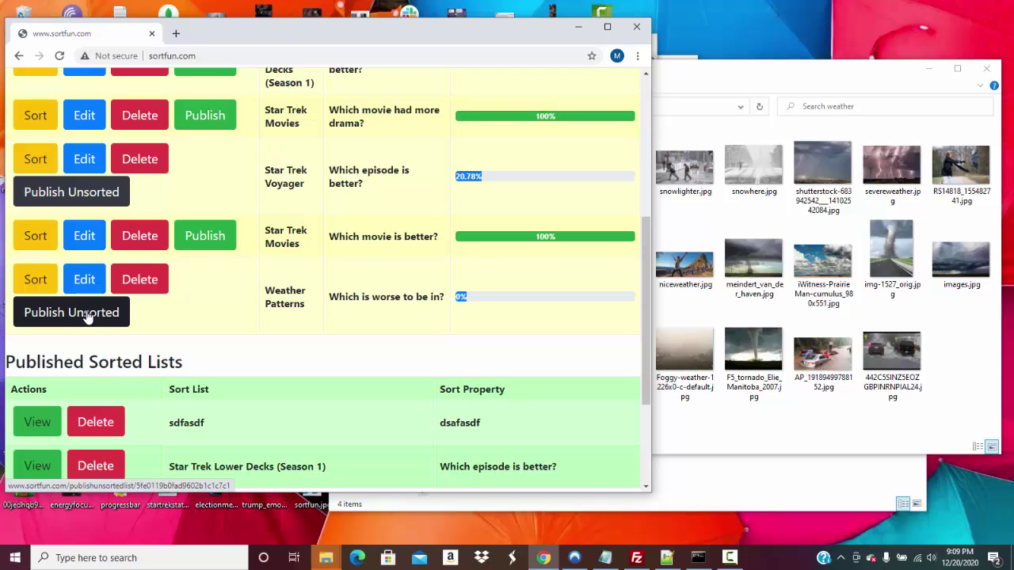
After trying to publish the unsorted Weather Patterns list, open its sort for comparing
left_click(90, 315)
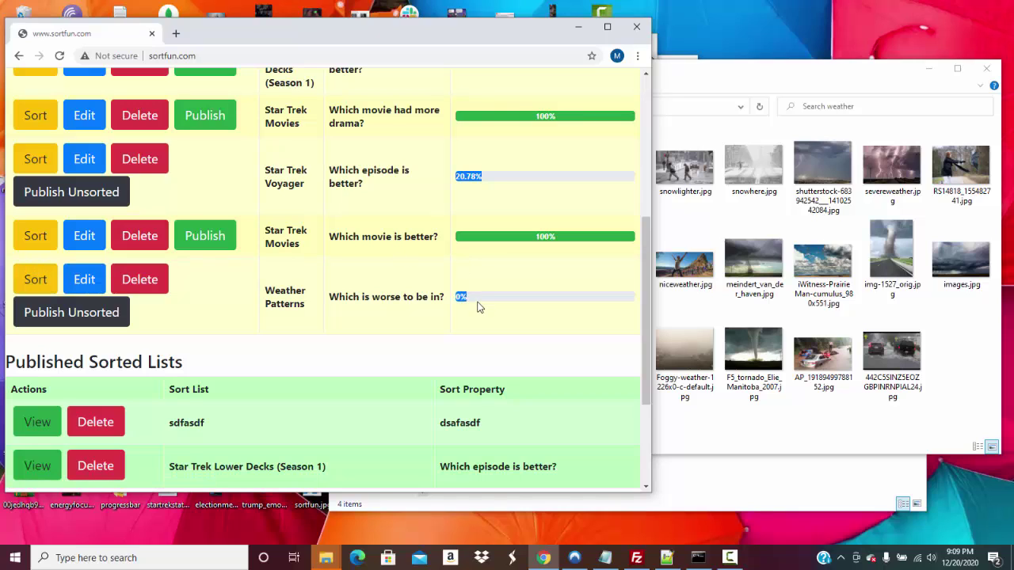
left_click(607, 27)
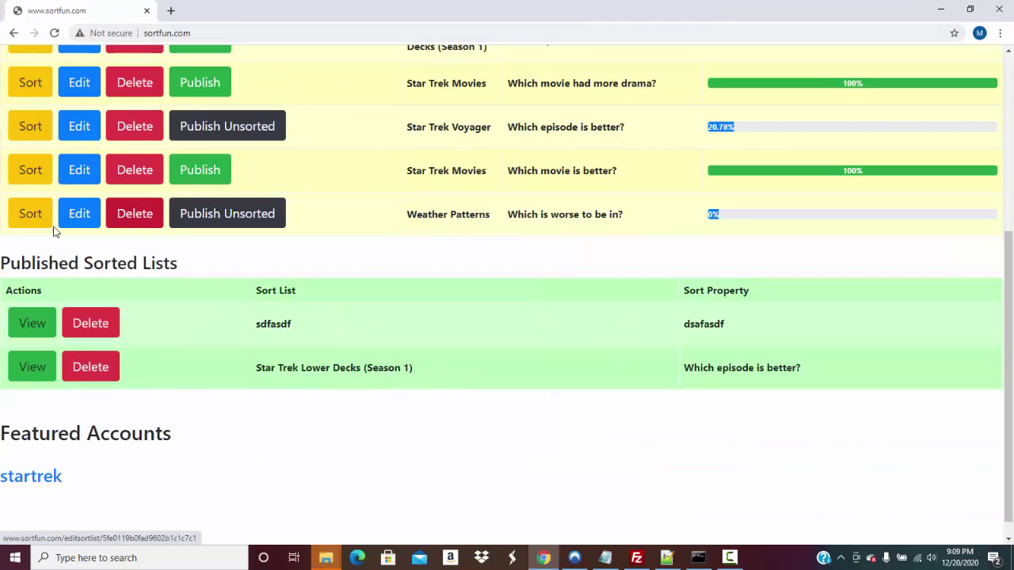
left_click(45, 229)
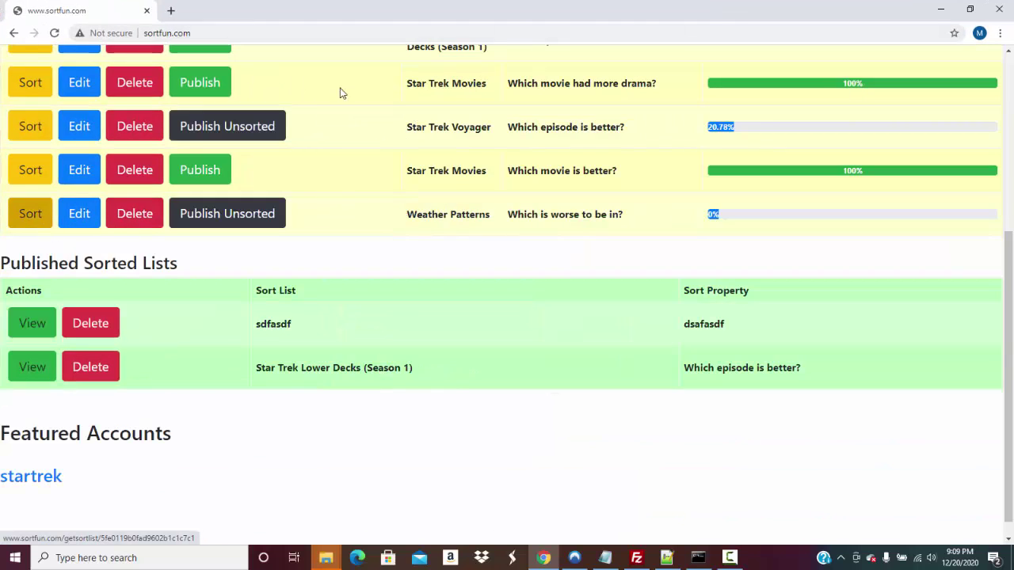
left_click(968, 8)
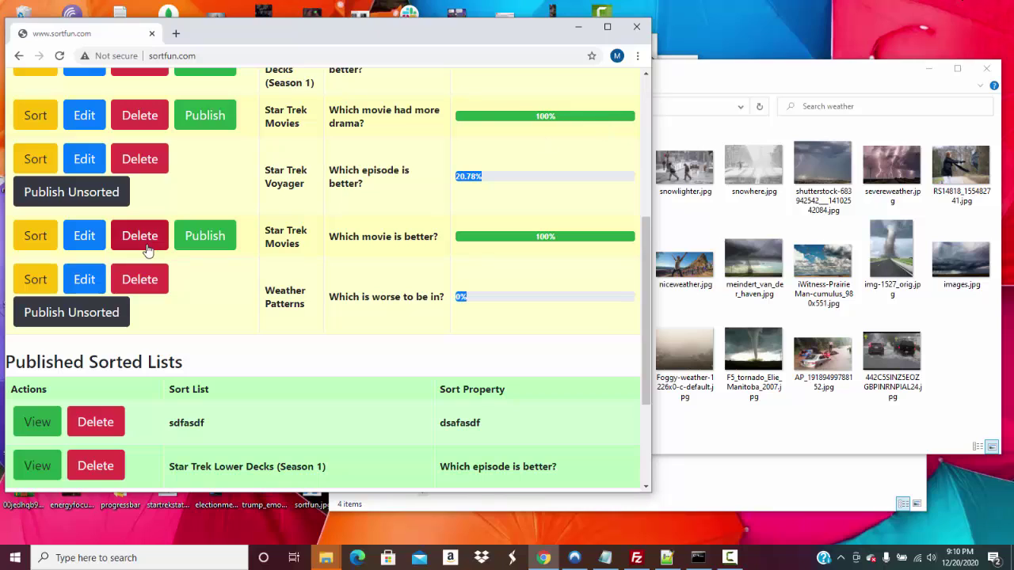
left_click(139, 159)
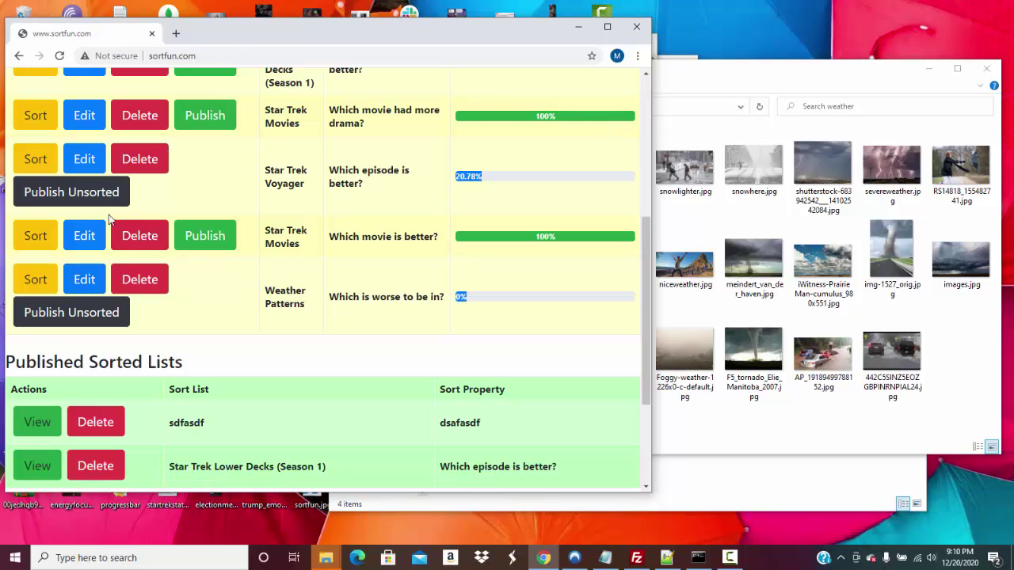
left_click(50, 272)
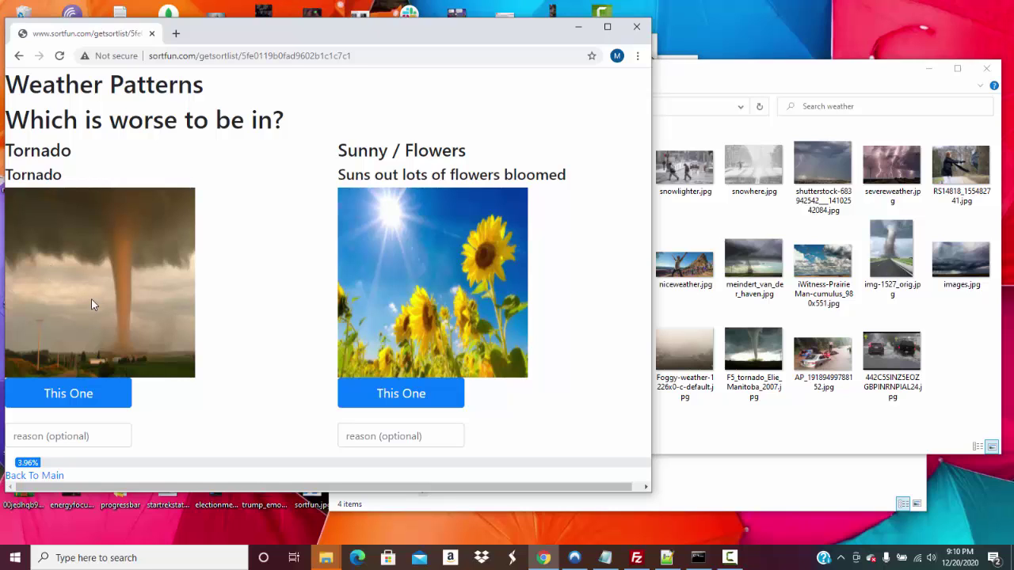
Answer nine comparisons, starting with Tornado over Sunny / Flowers, reaching 23.29%, then go back to main
left_click(87, 396)
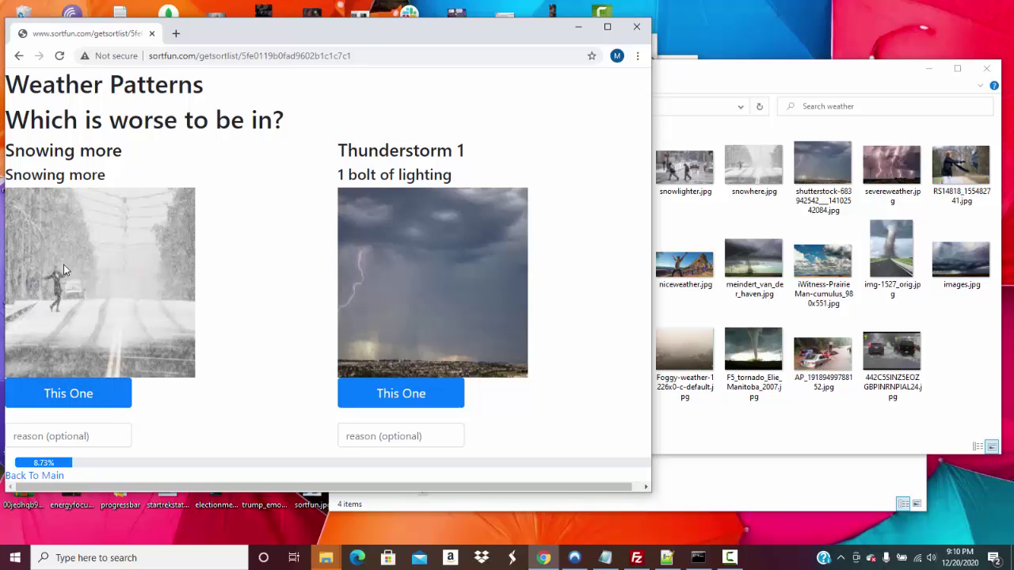
left_click(96, 394)
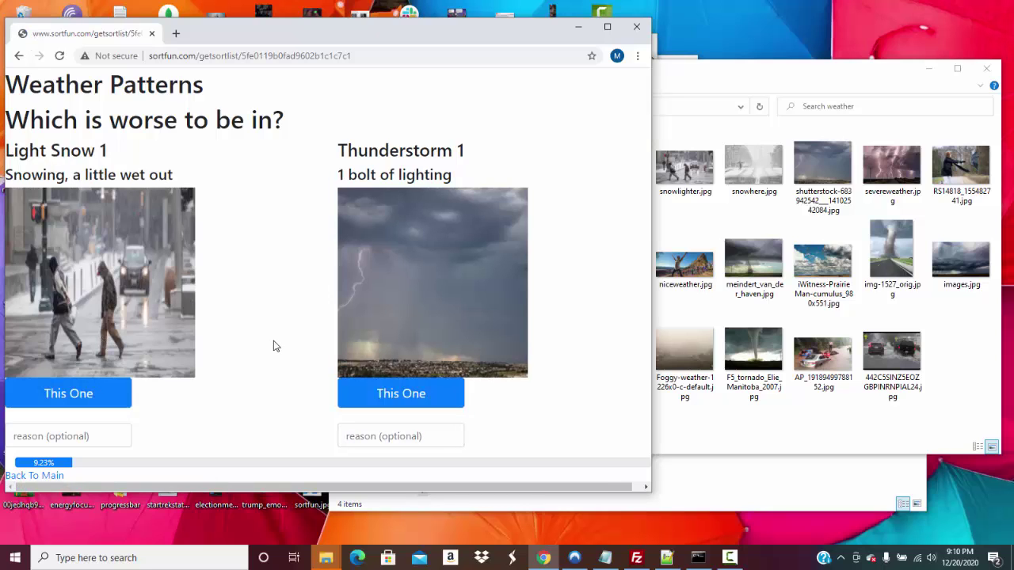
left_click(360, 391)
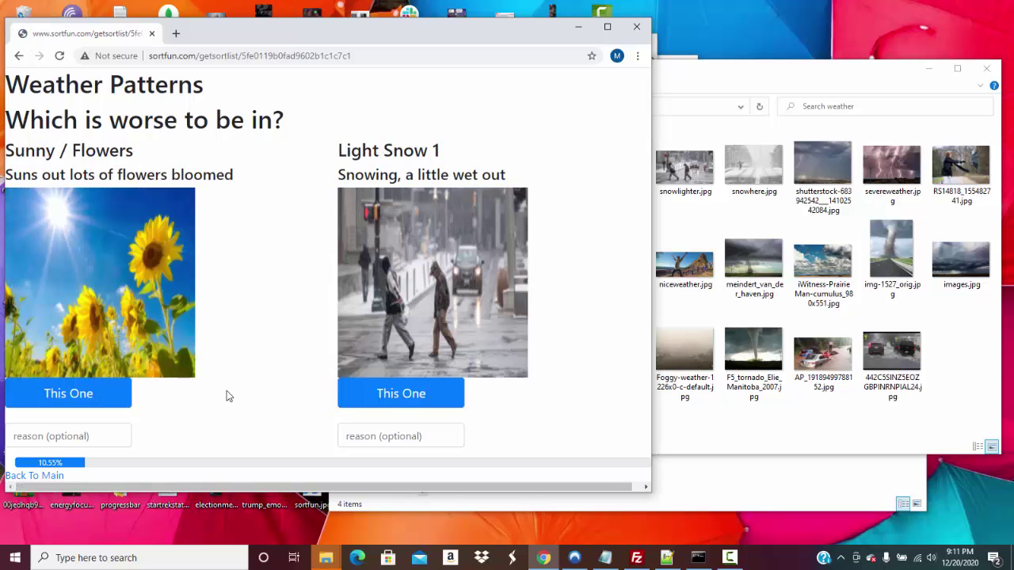
left_click(408, 409)
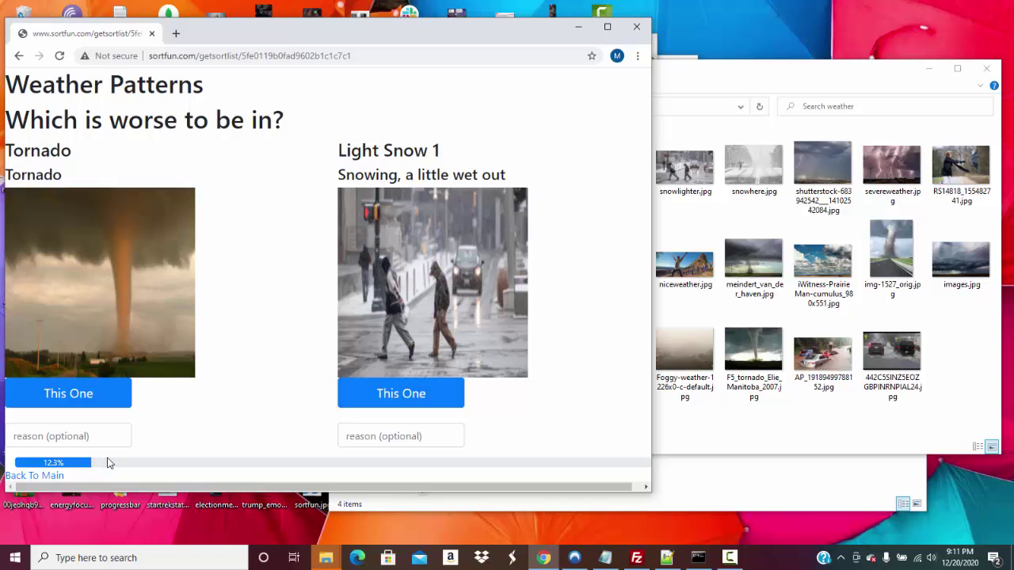
left_click(86, 392)
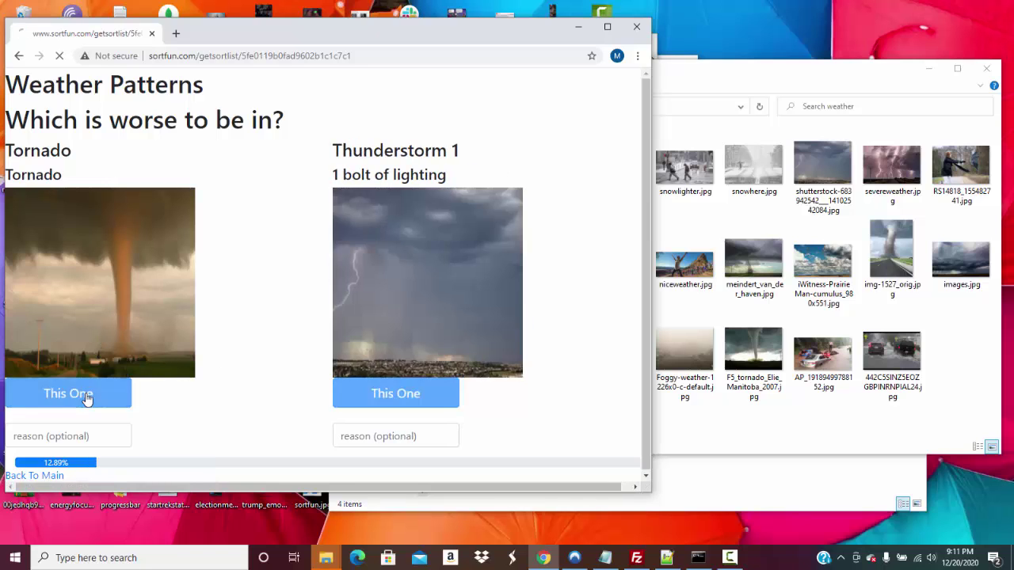
left_click(87, 397)
left_click(87, 397)
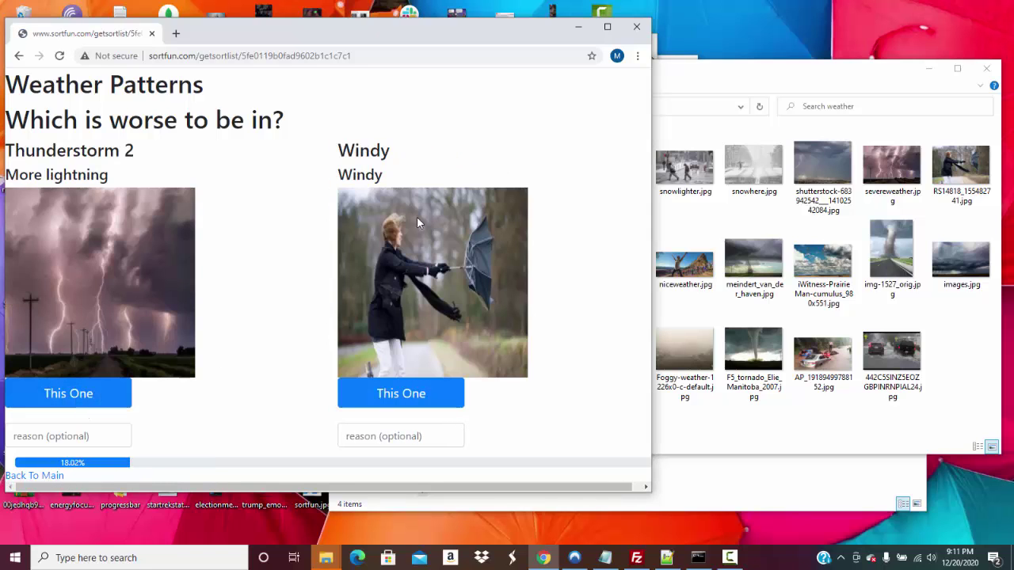
left_click(103, 392)
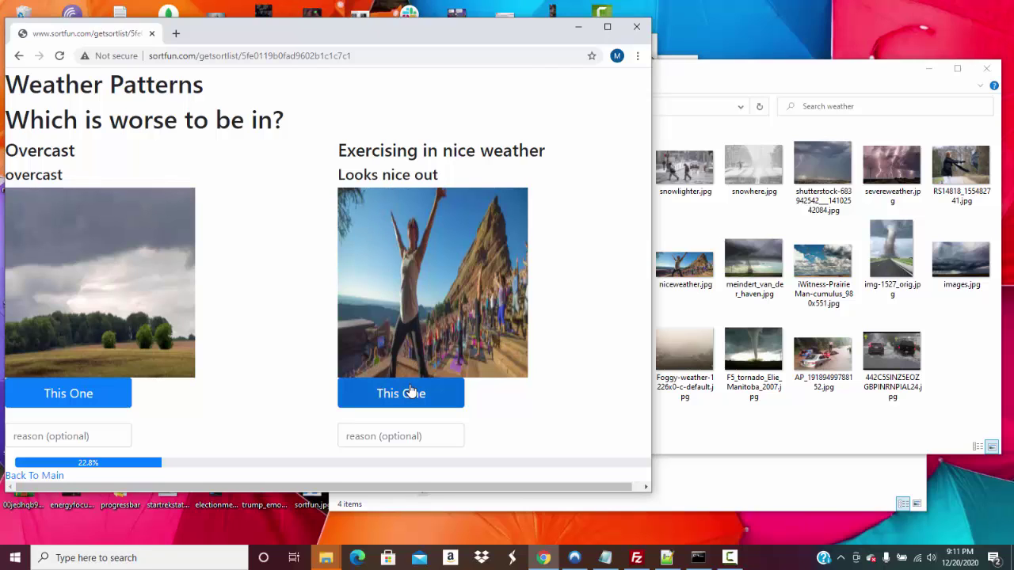
left_click(411, 391)
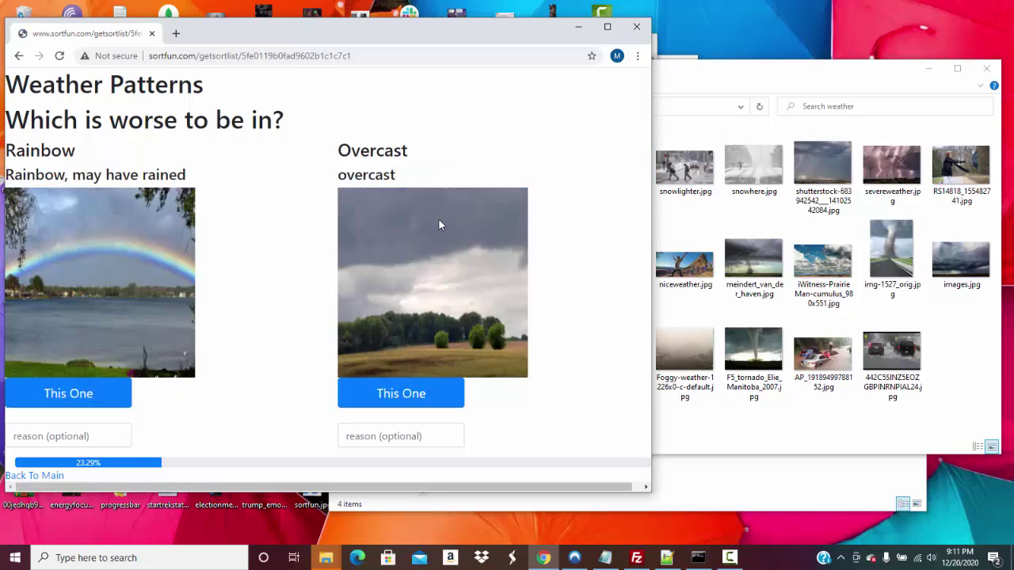
left_click(48, 477)
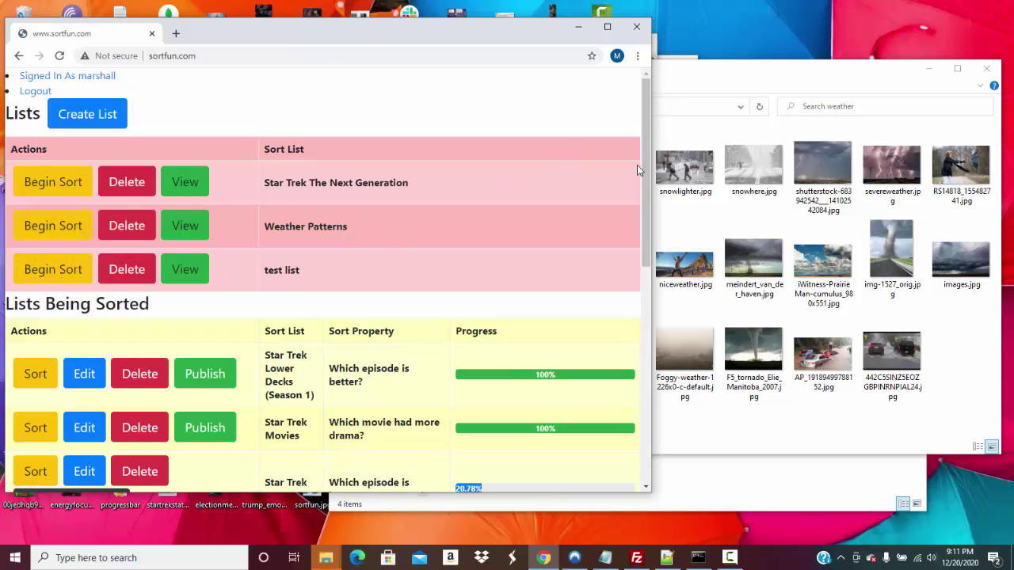
In the Weather Patterns pick history, delete the 'Picked Overcast over Exercising in nice weather' entry
left_click_drag(642, 162, 636, 252)
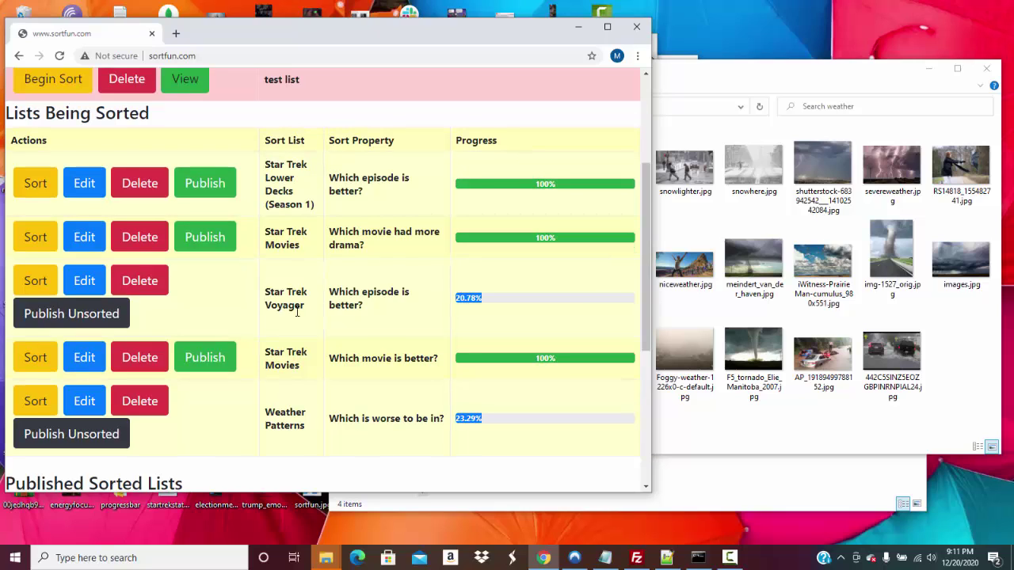
left_click(96, 407)
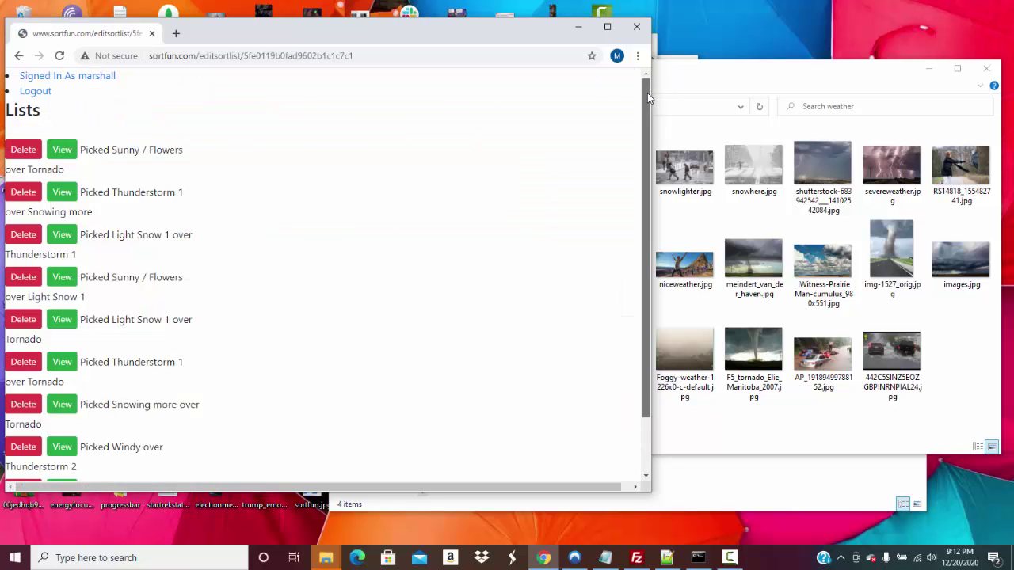
left_click_drag(647, 92, 636, 184)
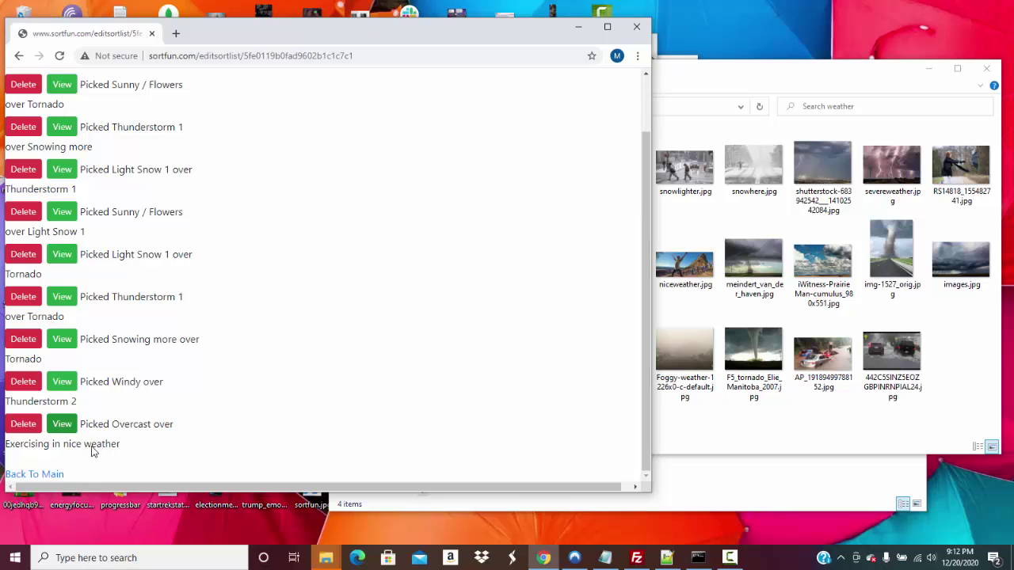
left_click(70, 429)
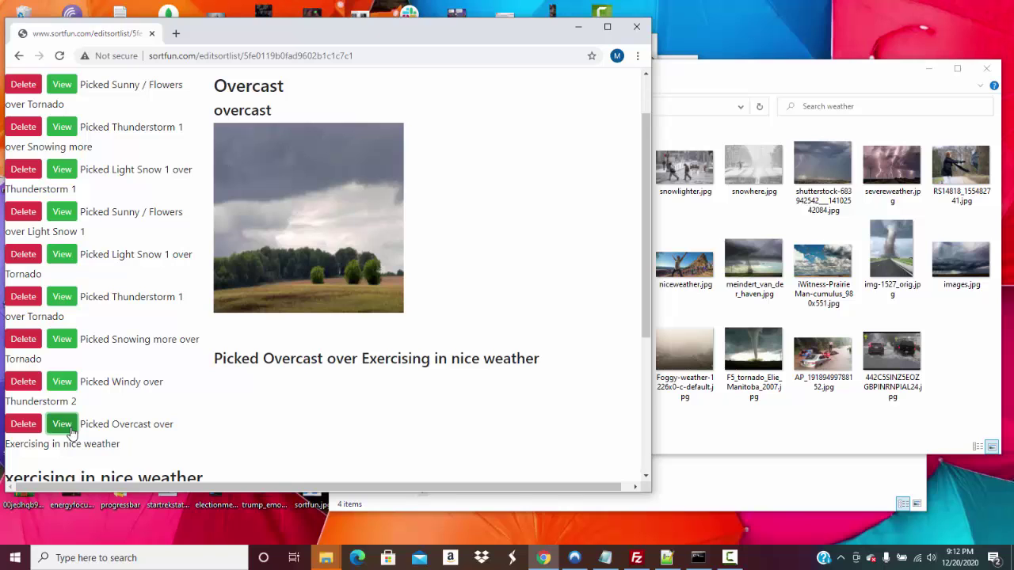
left_click_drag(646, 188, 637, 217)
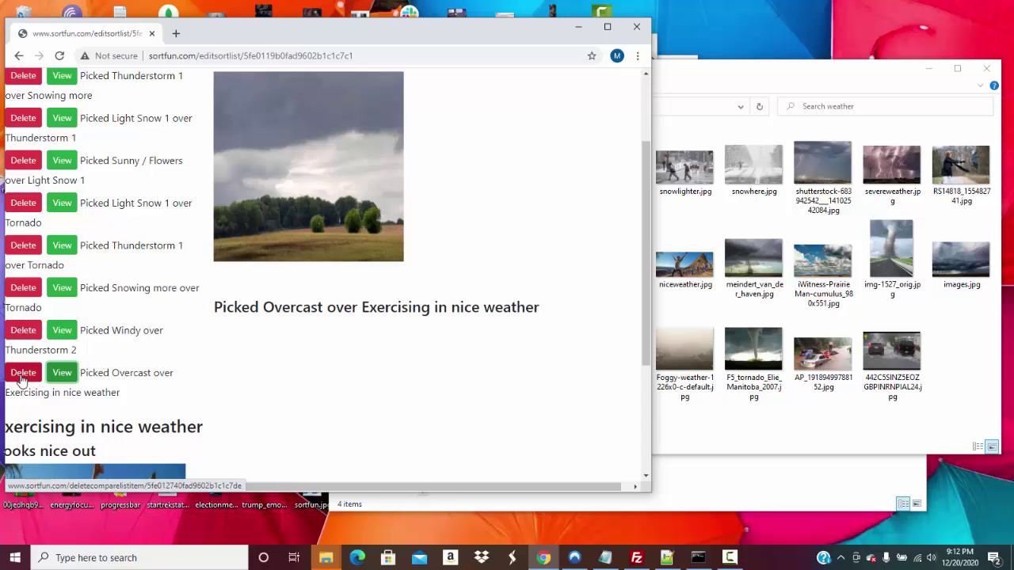
left_click(22, 375)
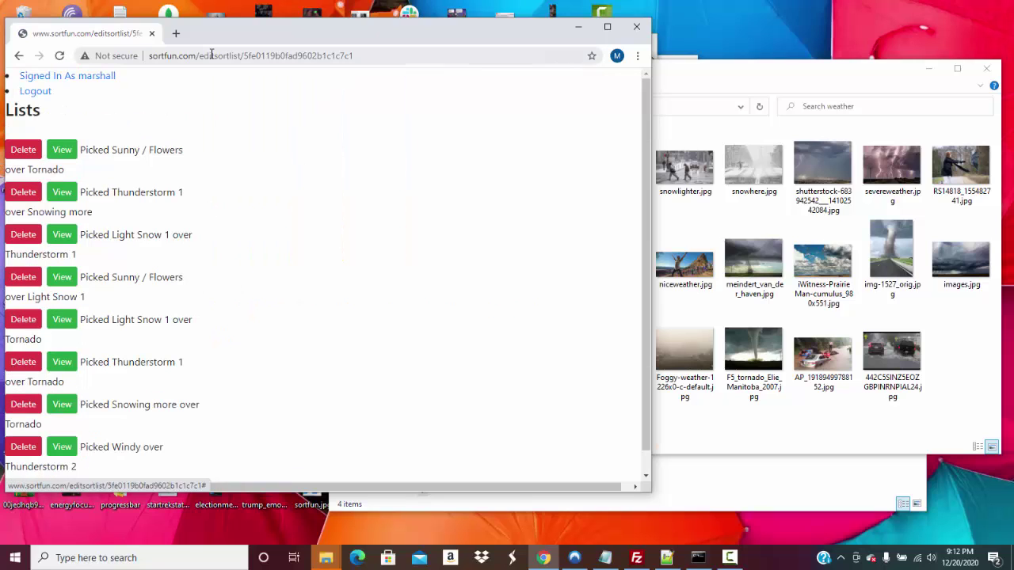
left_click_drag(200, 54, 449, 53)
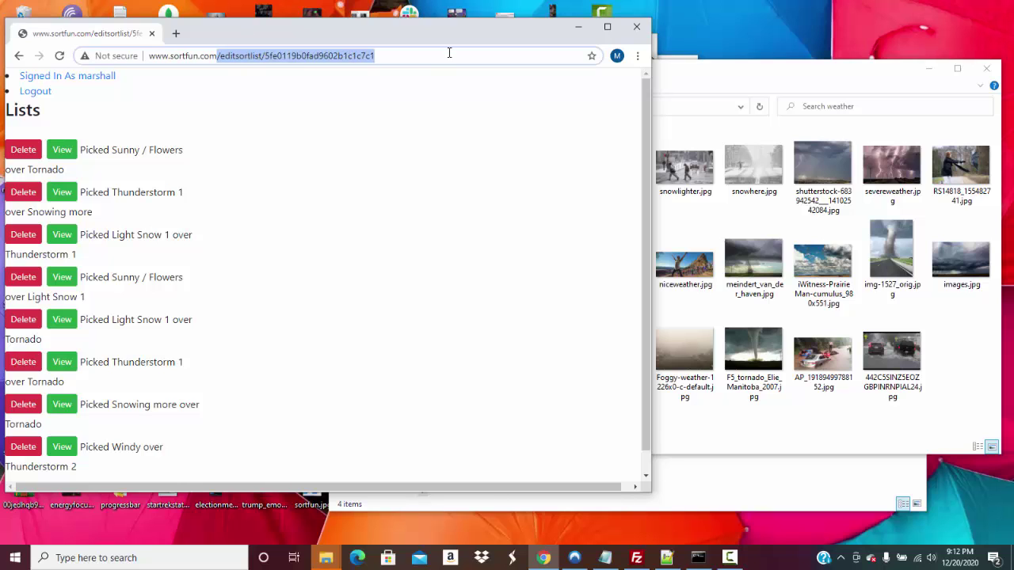
key("BackSpace")
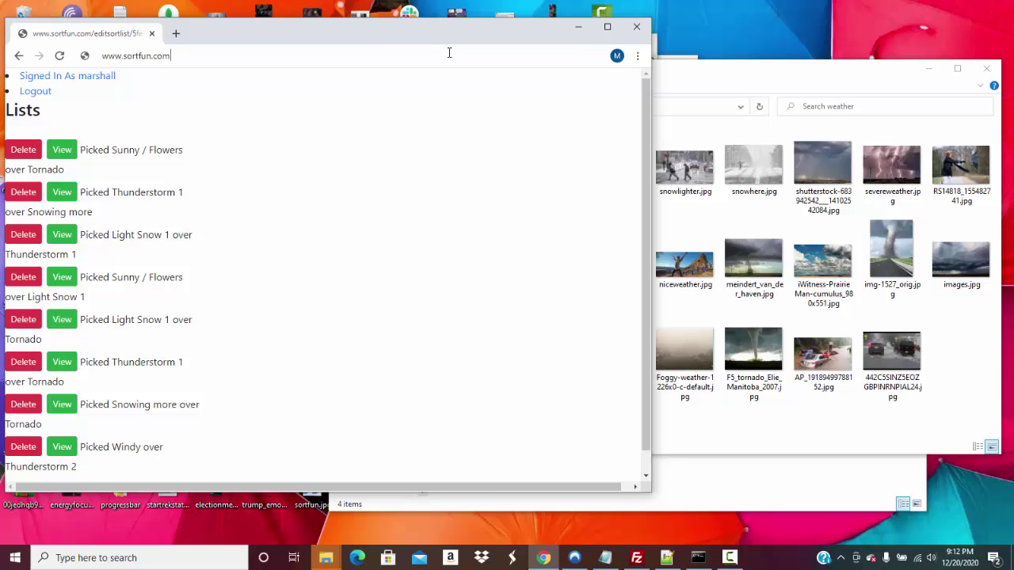
key("Return")
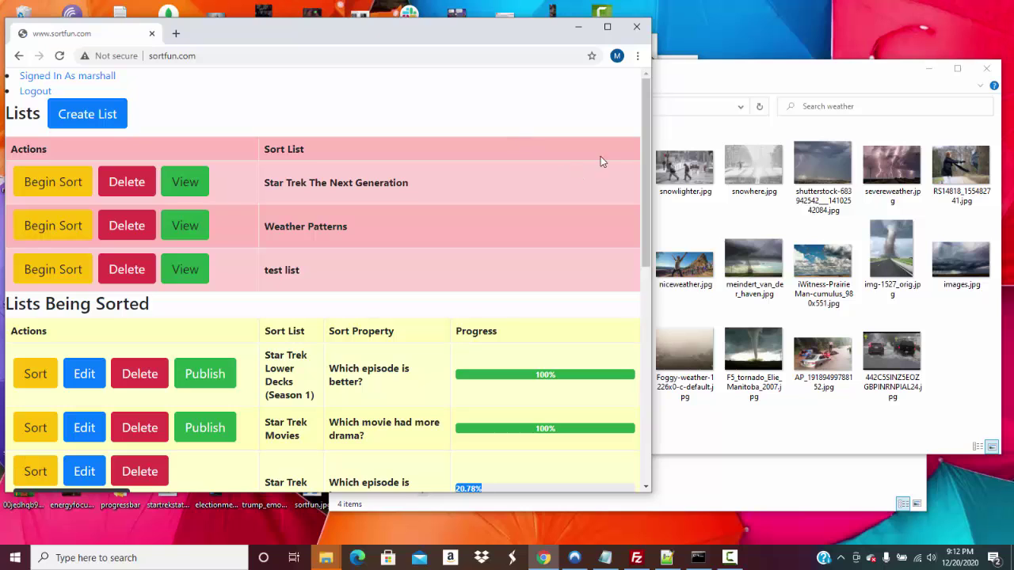
Resume the Weather Patterns sort, picking Tornado over Big Flood and then Larger tornado to finish
left_click_drag(643, 156, 635, 319)
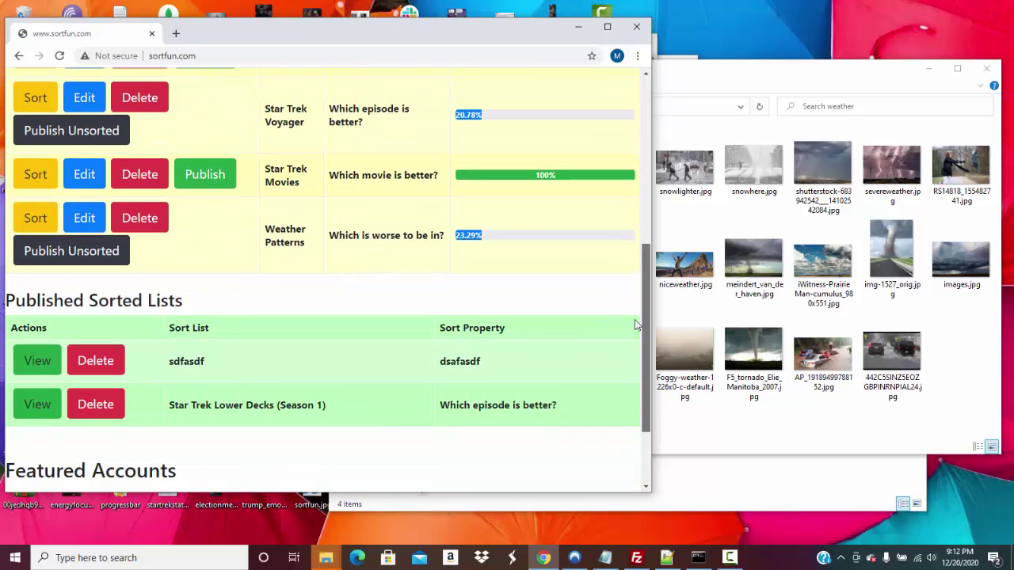
left_click(36, 219)
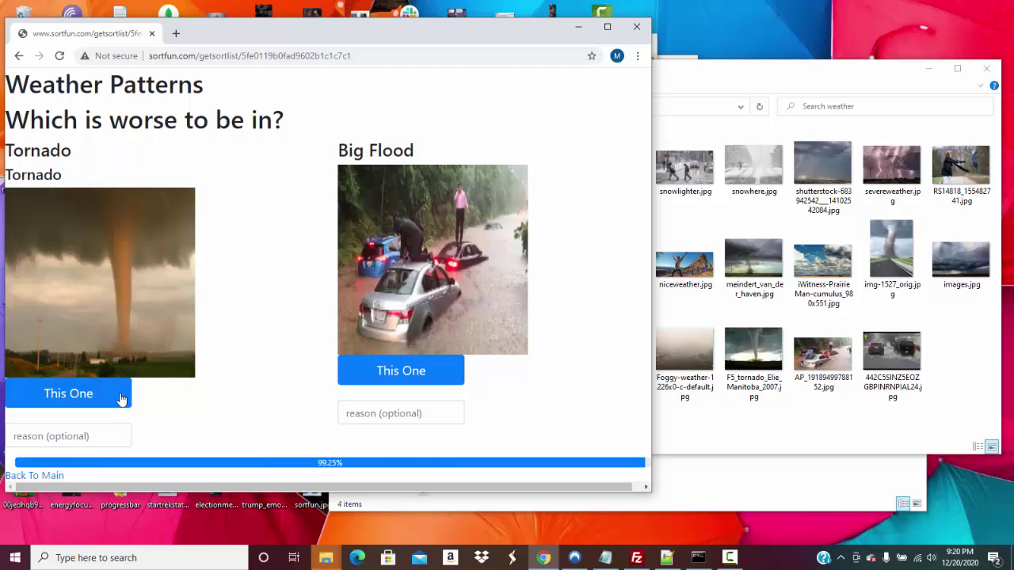
left_click(113, 396)
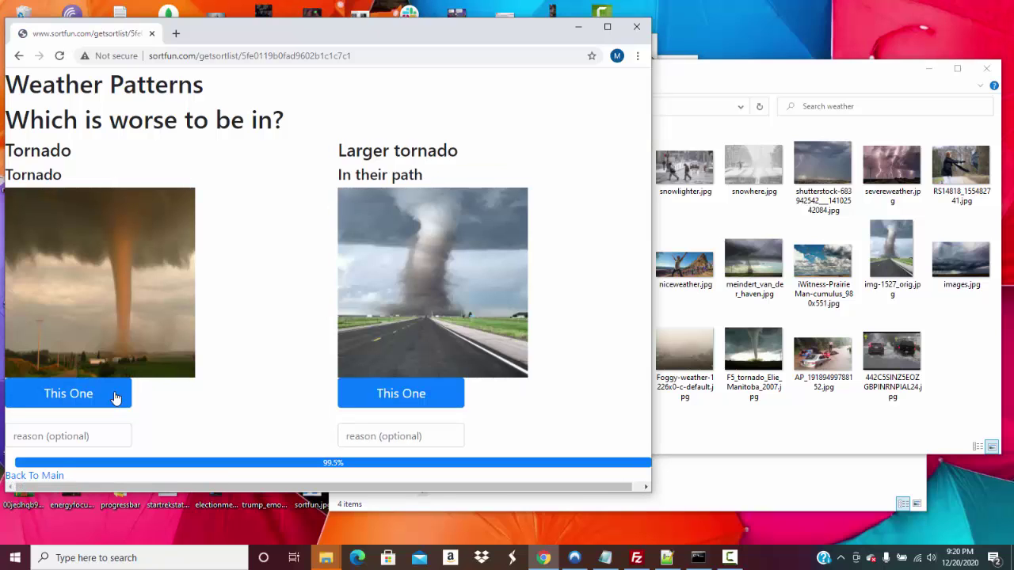
left_click(388, 391)
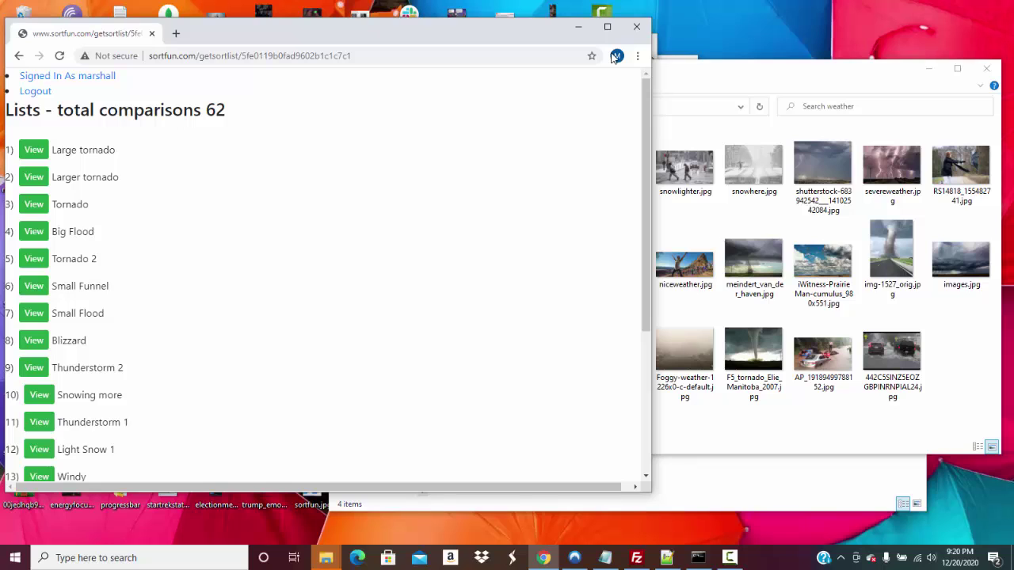
View photos of items 20–14: Exercising in nice weather, Sunny / Flowers, Partly cloudy, Overcast, Rainbow, Foggy, Rain Storm
left_click(604, 27)
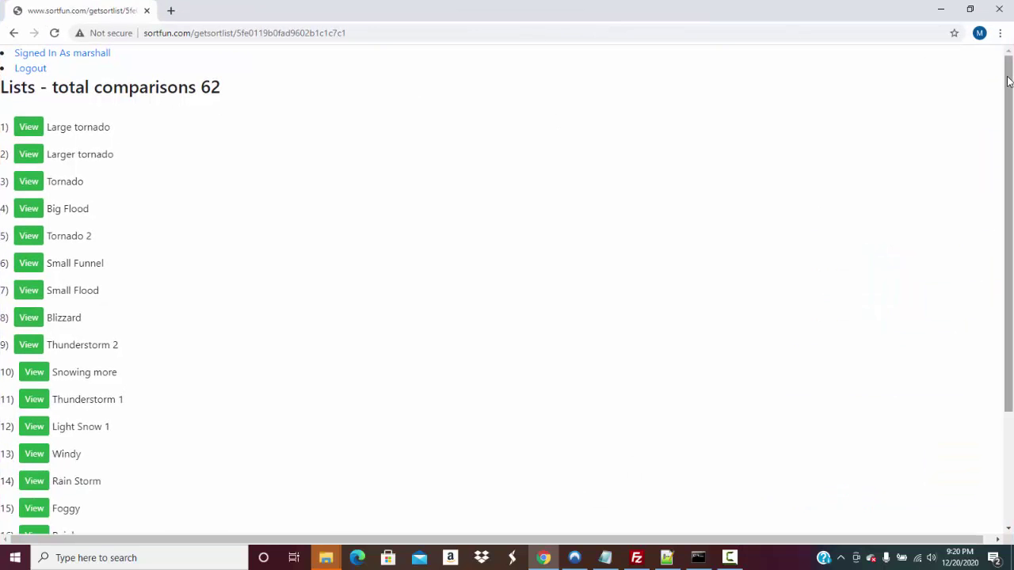
left_click_drag(1010, 67, 1000, 6)
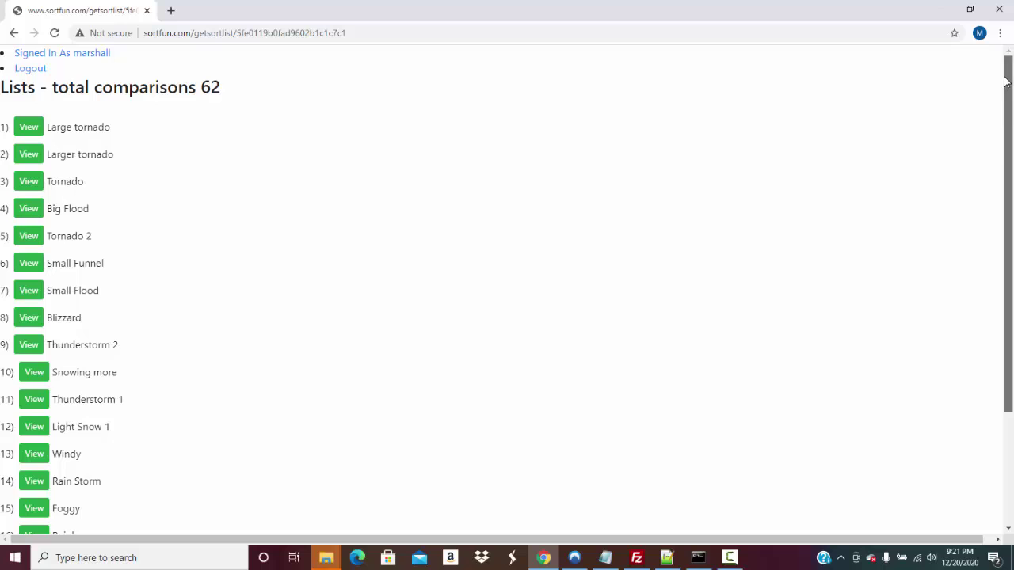
left_click_drag(1009, 74, 985, 229)
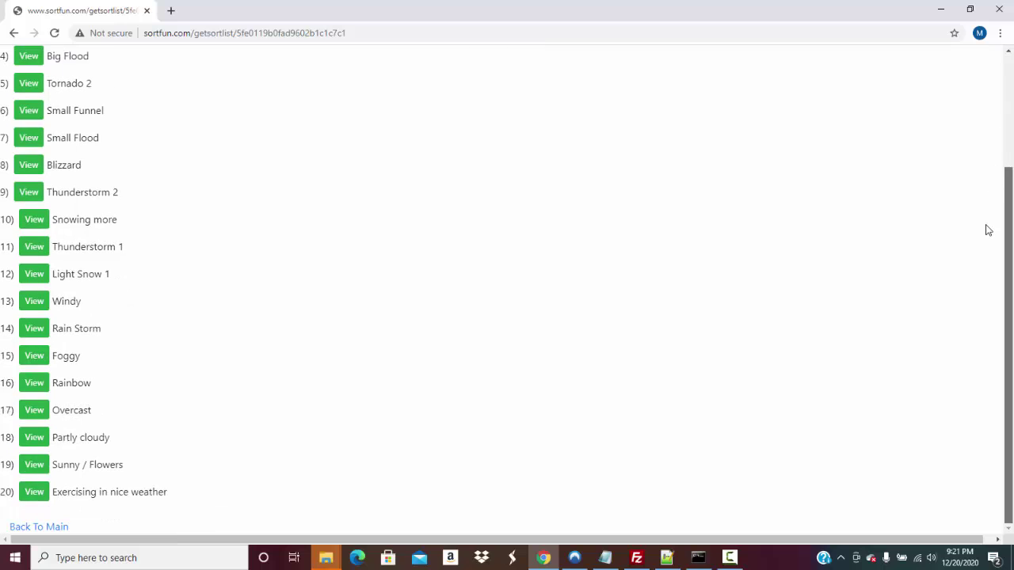
left_click(34, 491)
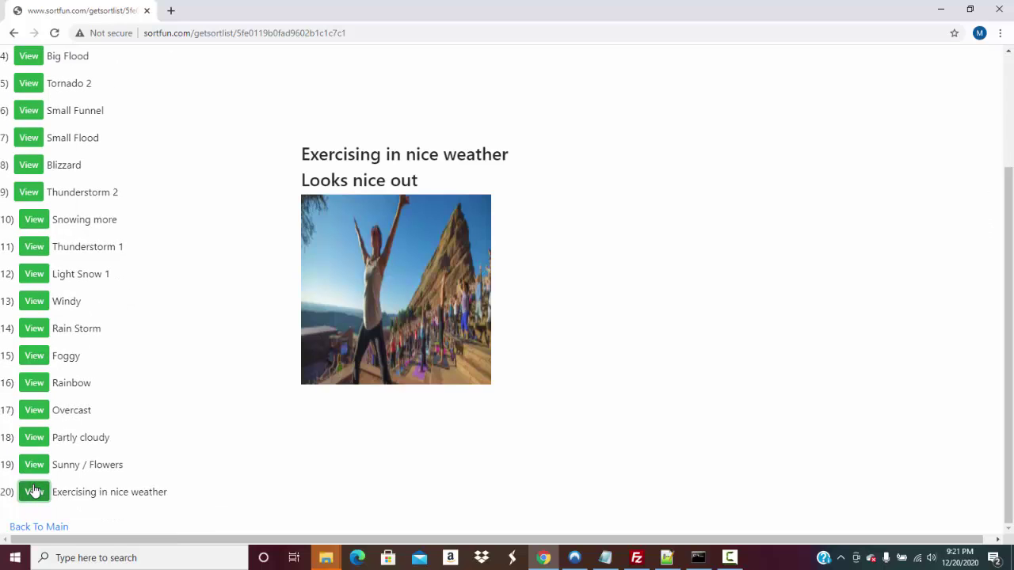
left_click(34, 473)
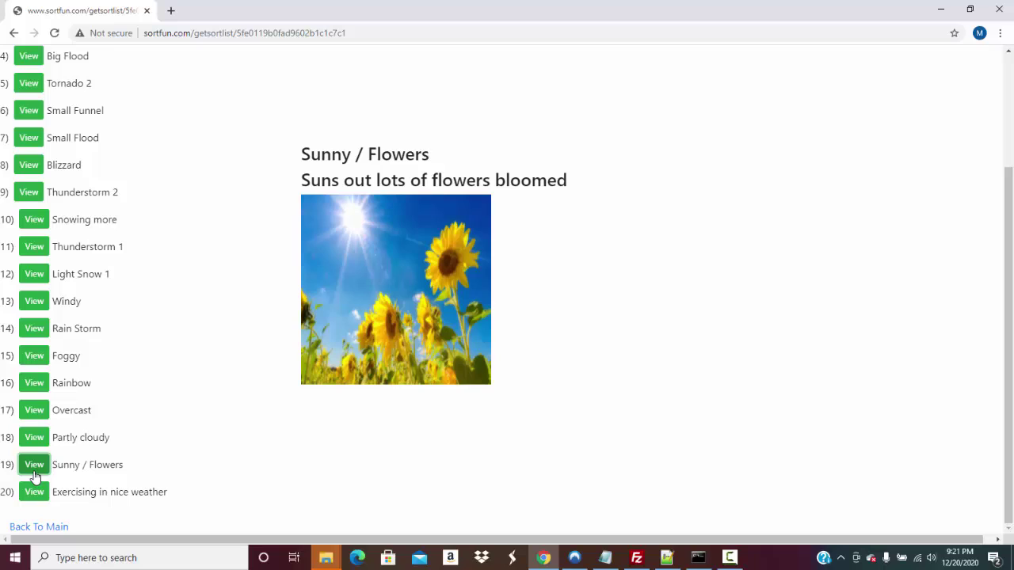
left_click(34, 448)
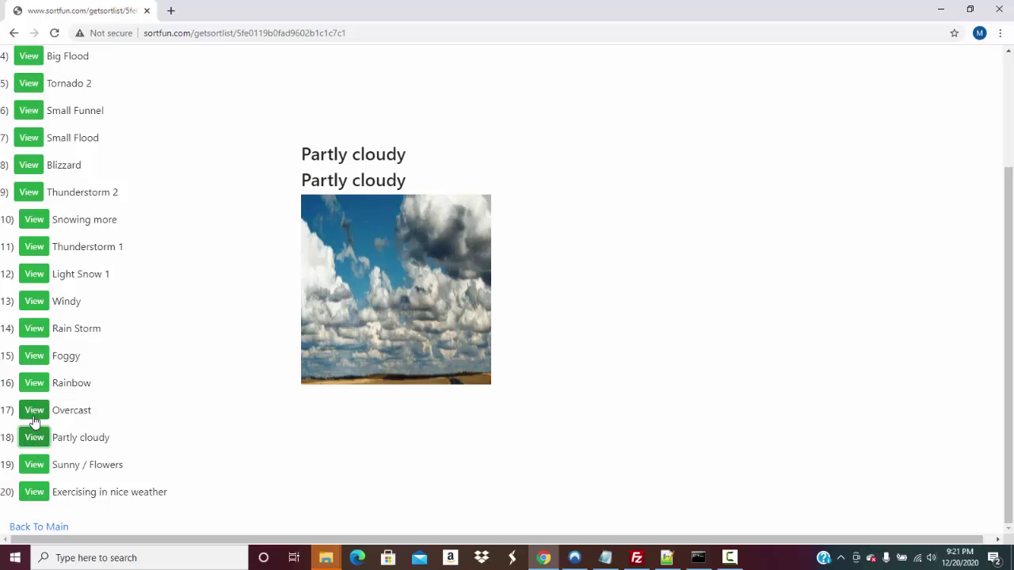
left_click(35, 421)
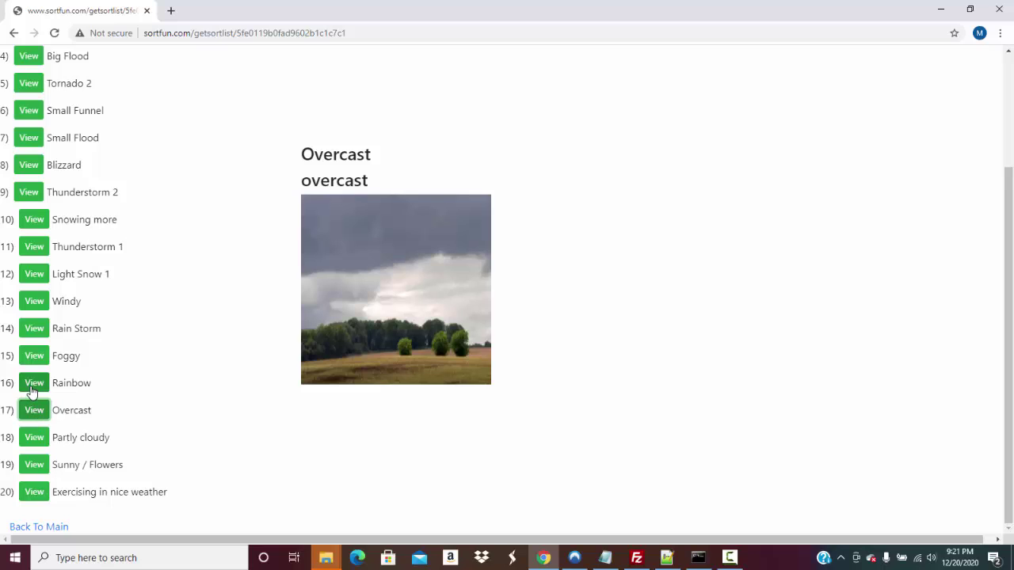
left_click(32, 388)
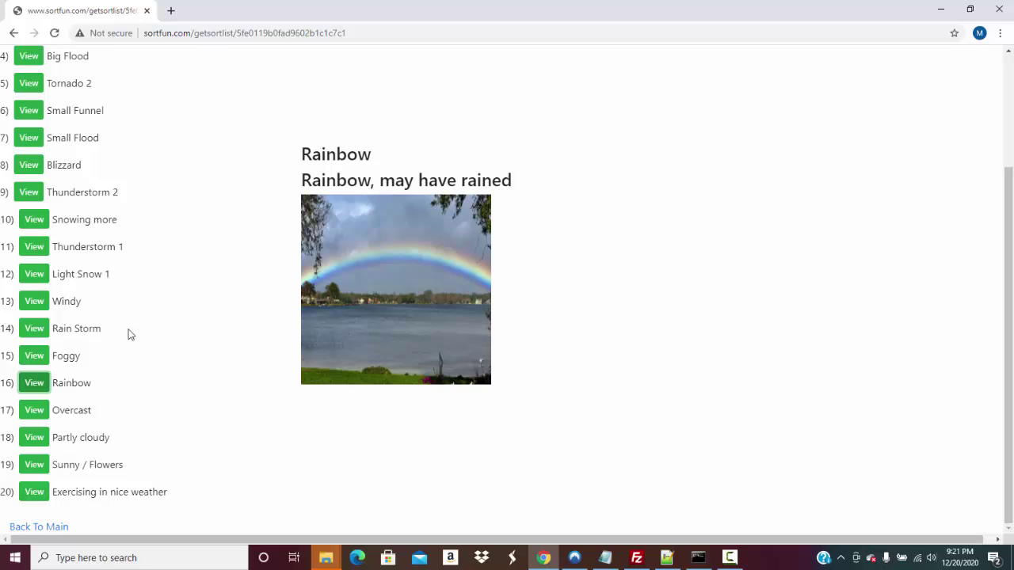
left_click(32, 365)
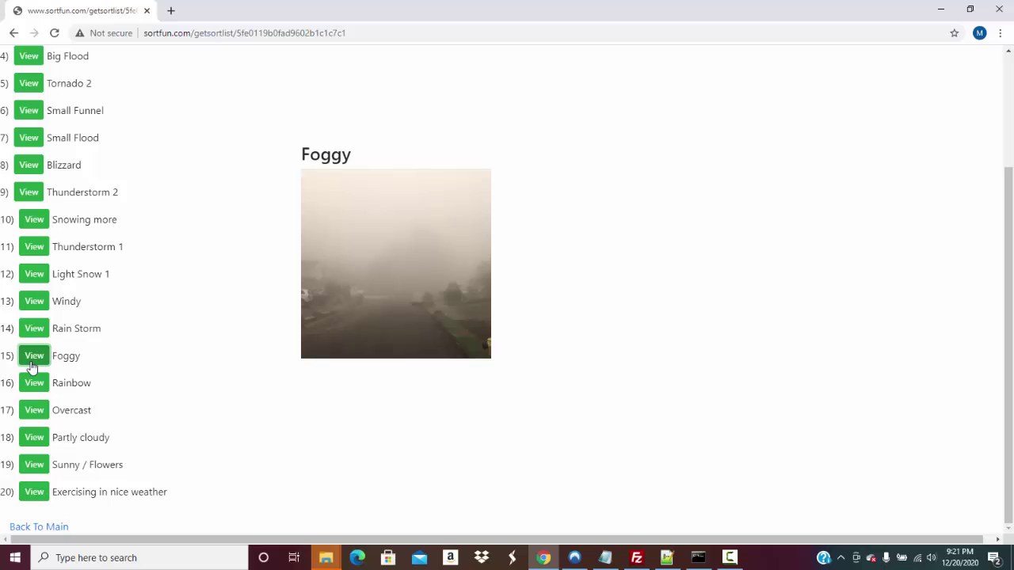
left_click(34, 332)
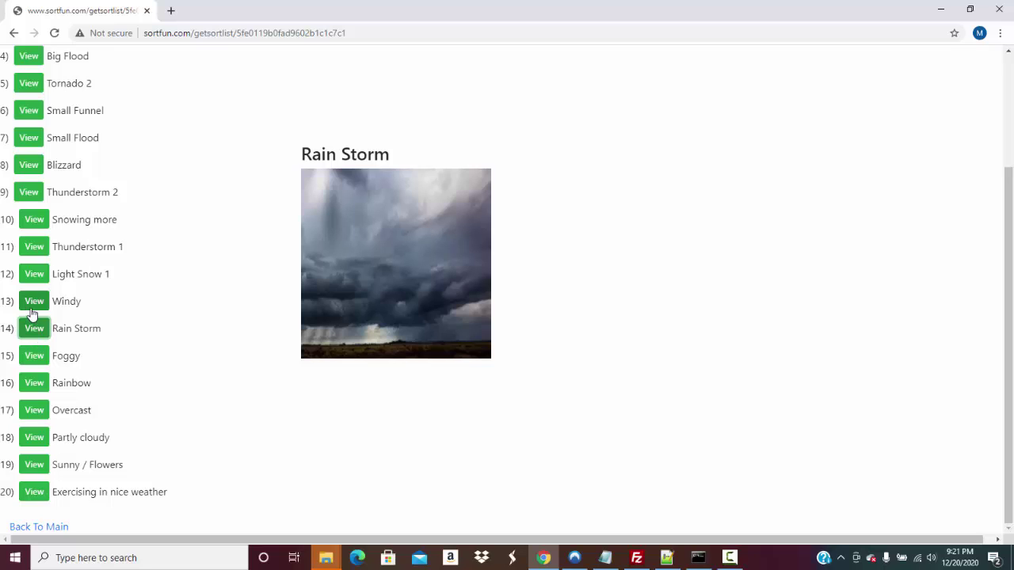
View photos of items 13–9: Windy, Light Snow 1, Thunderstorm 1, Snowing more, Thunderstorm 2
left_click(33, 311)
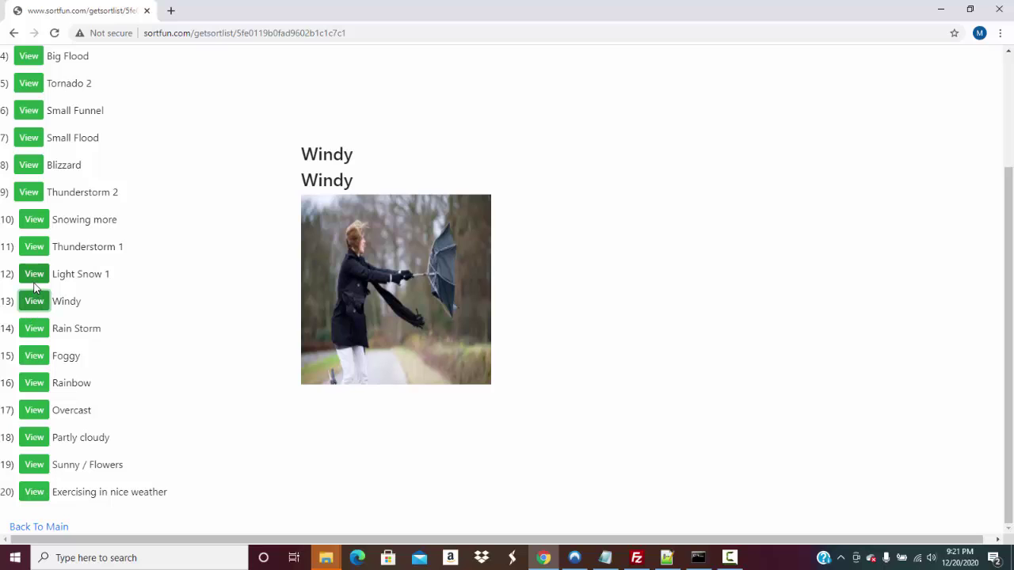
left_click(34, 279)
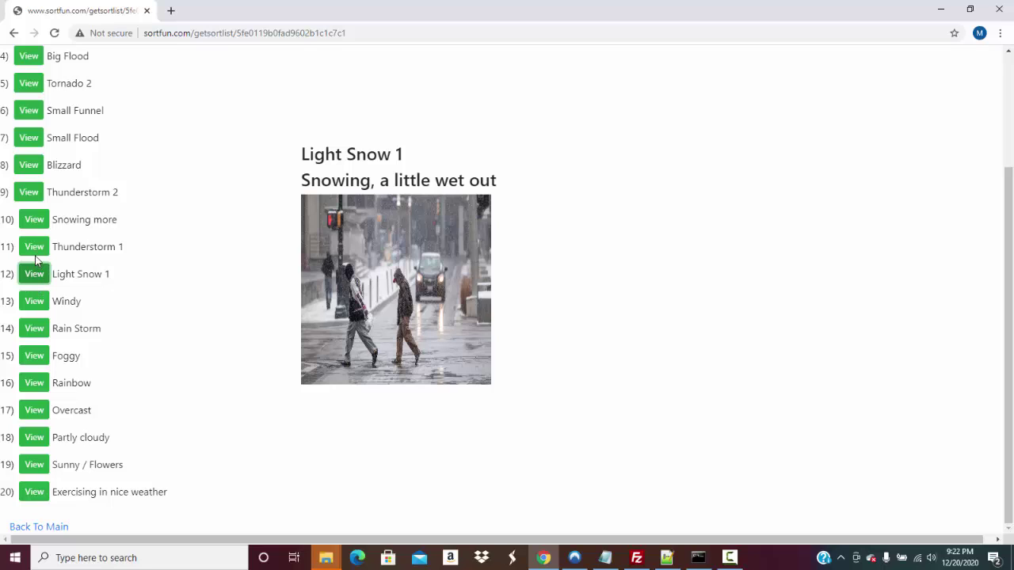
left_click(34, 250)
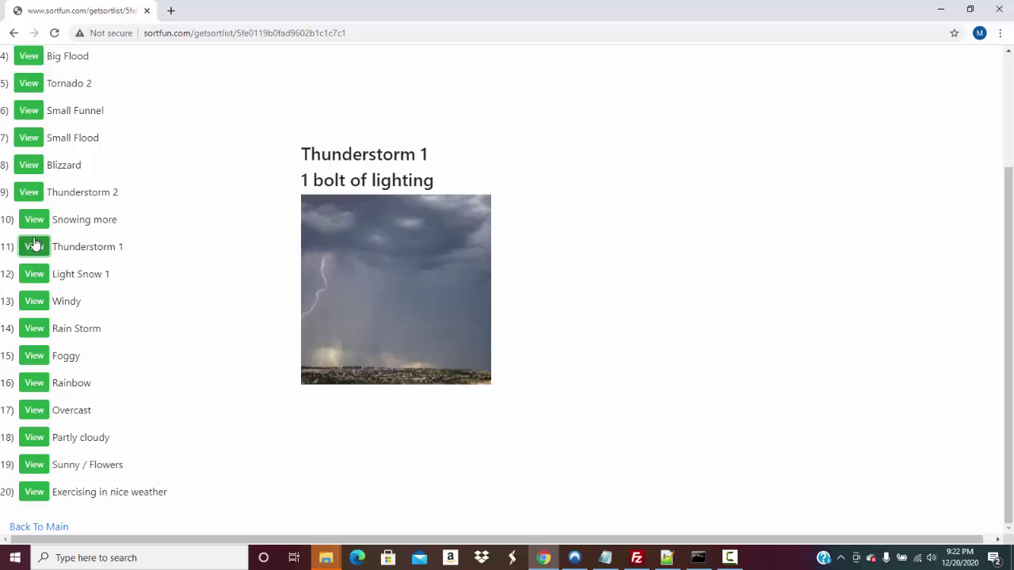
left_click(35, 228)
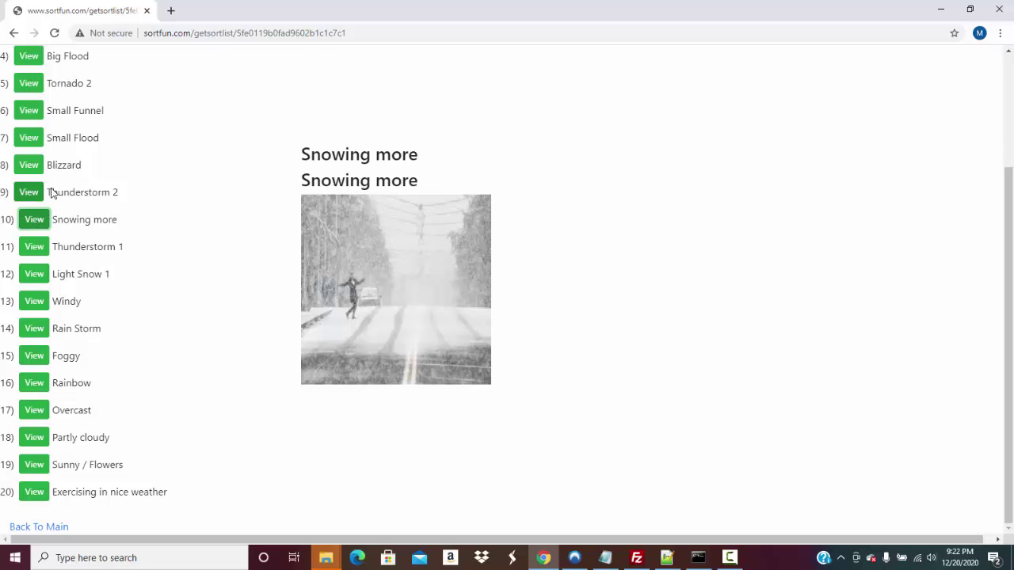
left_click(33, 188)
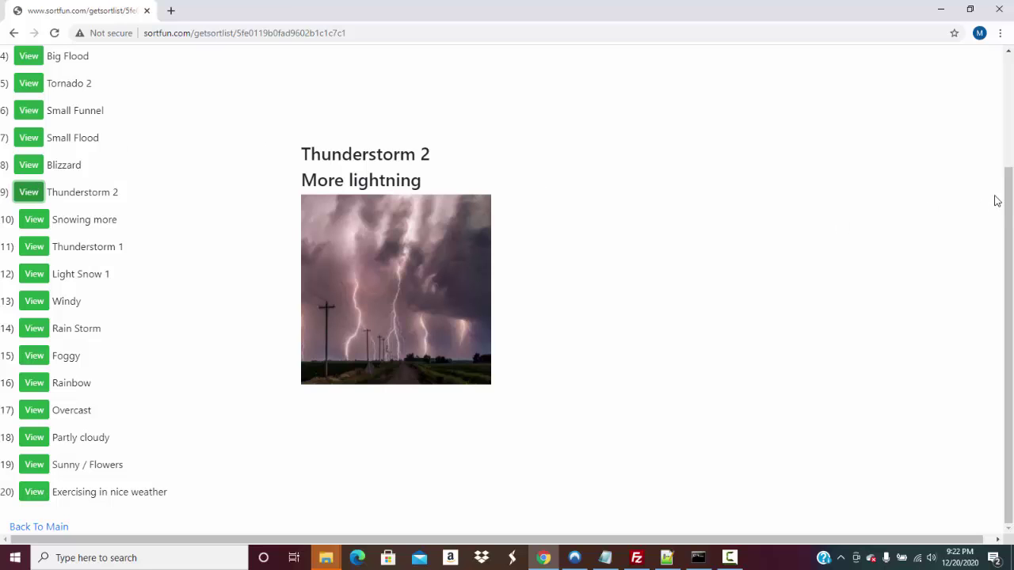
left_click_drag(1009, 195, 1000, 130)
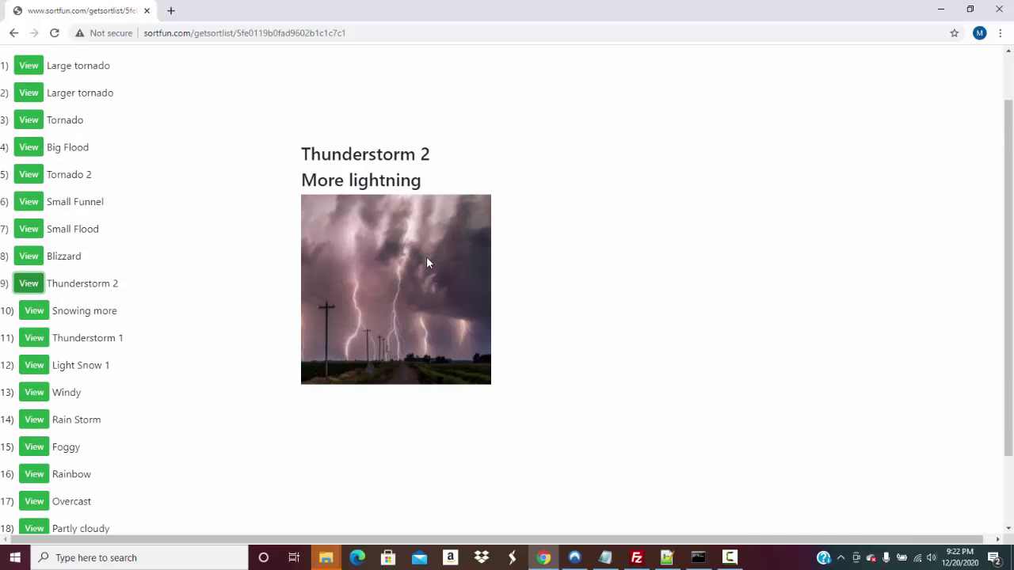
View the Blizzard, Small Flood, Small Funnel, Tornado 2 and Big Flood pictures
left_click(23, 259)
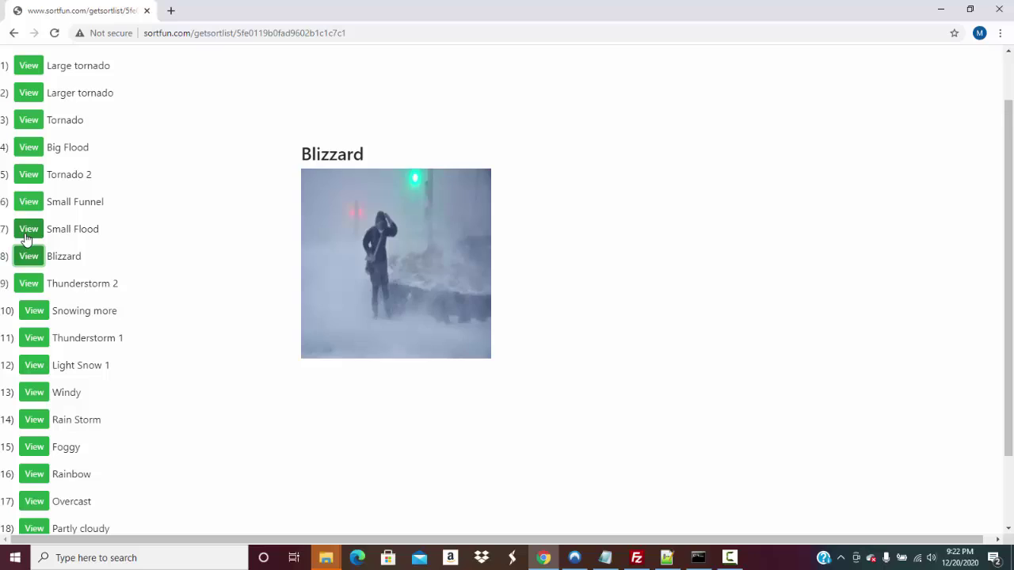
left_click(28, 229)
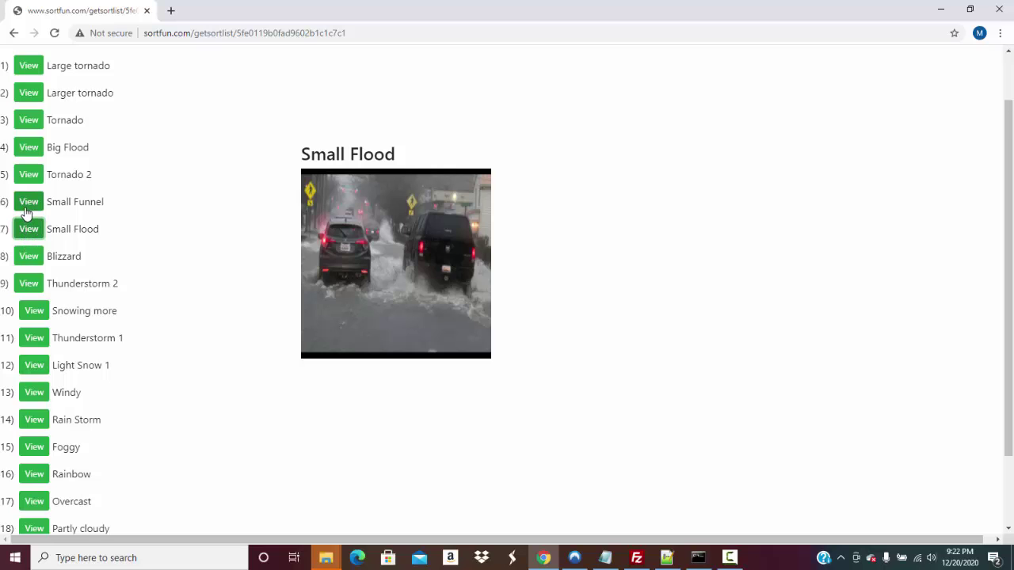
left_click(26, 209)
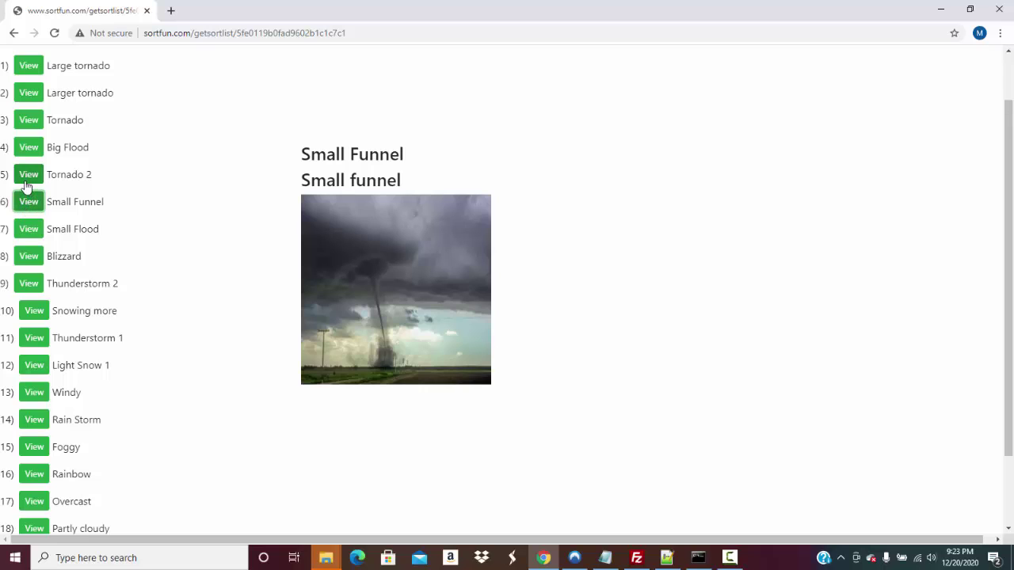
left_click(26, 182)
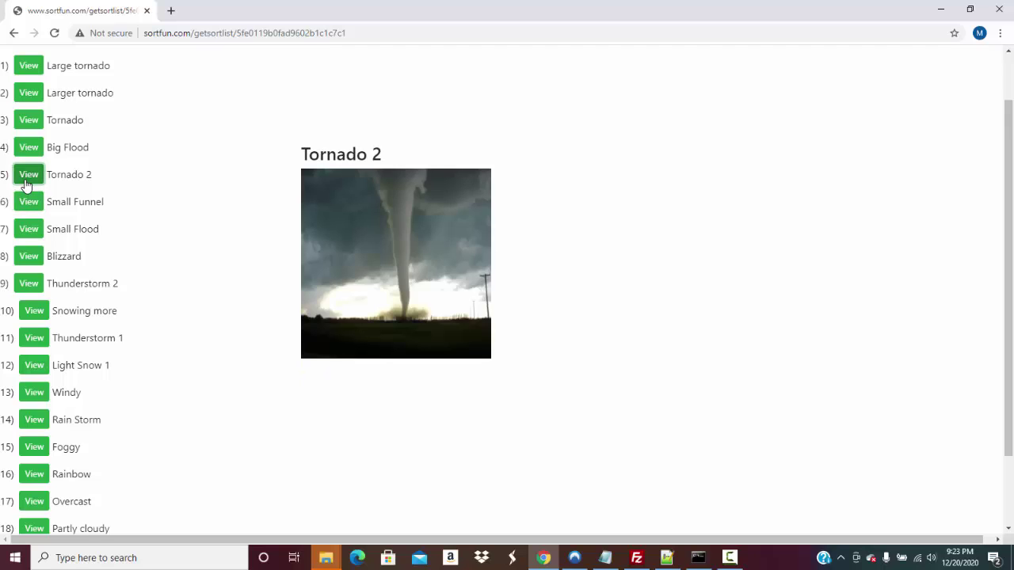
left_click(27, 159)
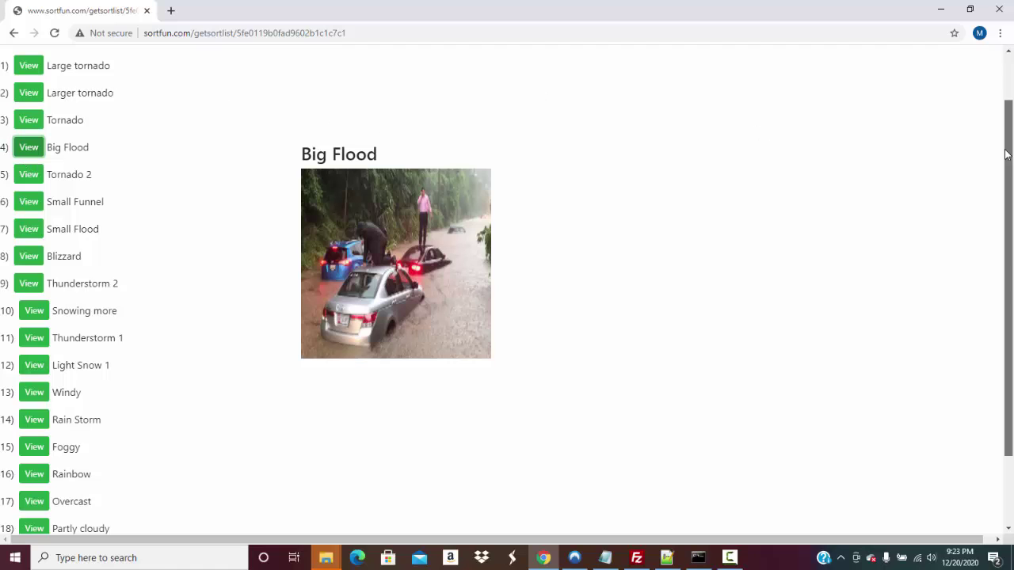
View the top three pictures: Tornado, Larger tornado and Large tornado
left_click_drag(1004, 154, 1005, 112)
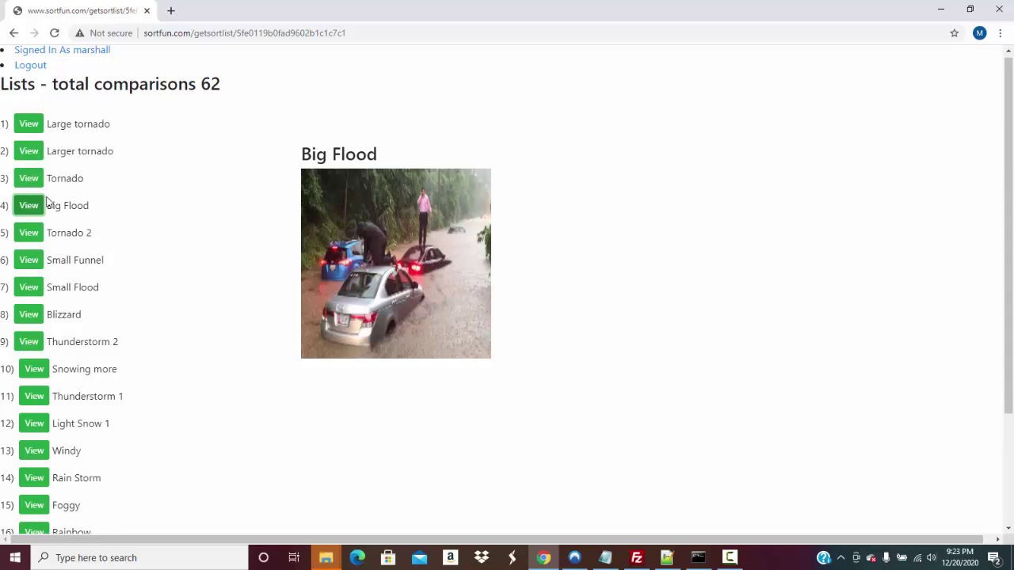
left_click(30, 179)
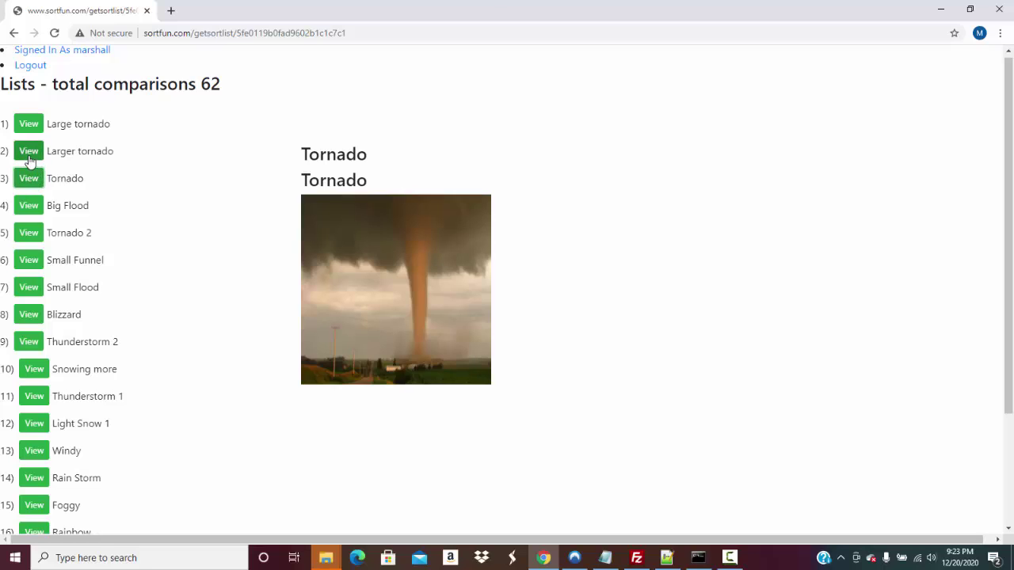
left_click(28, 159)
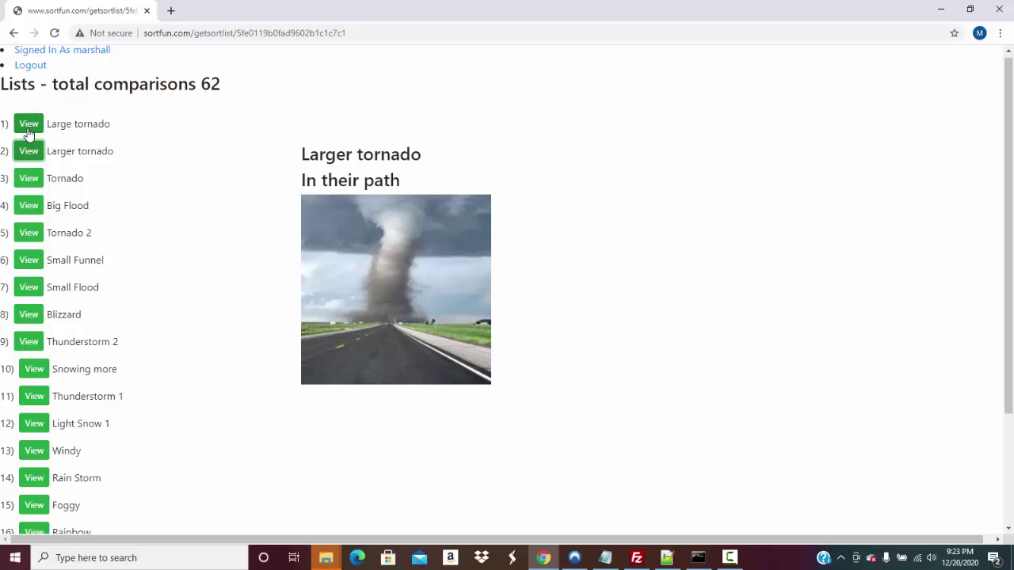
left_click(29, 129)
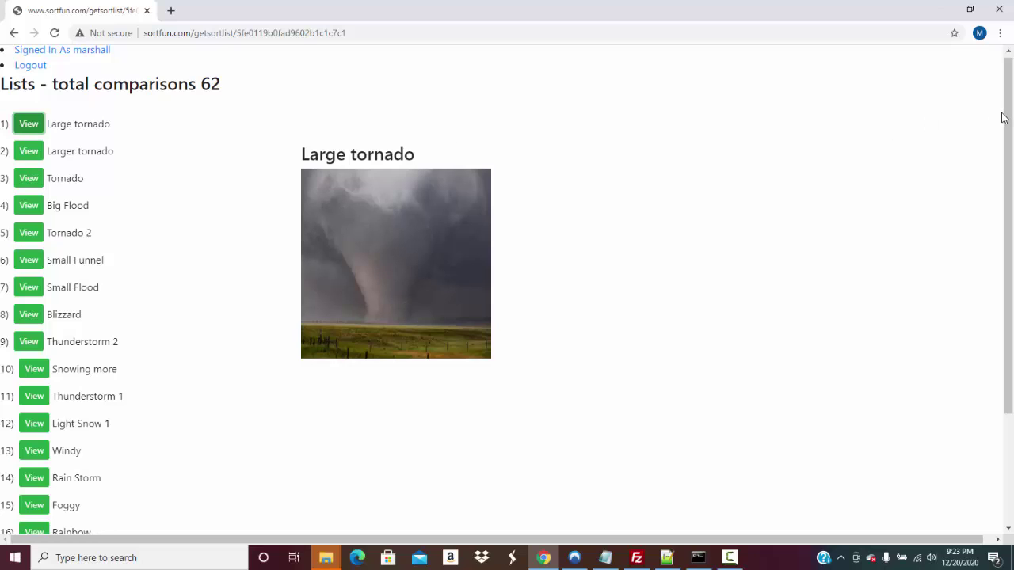
left_click_drag(1004, 115, 983, 260)
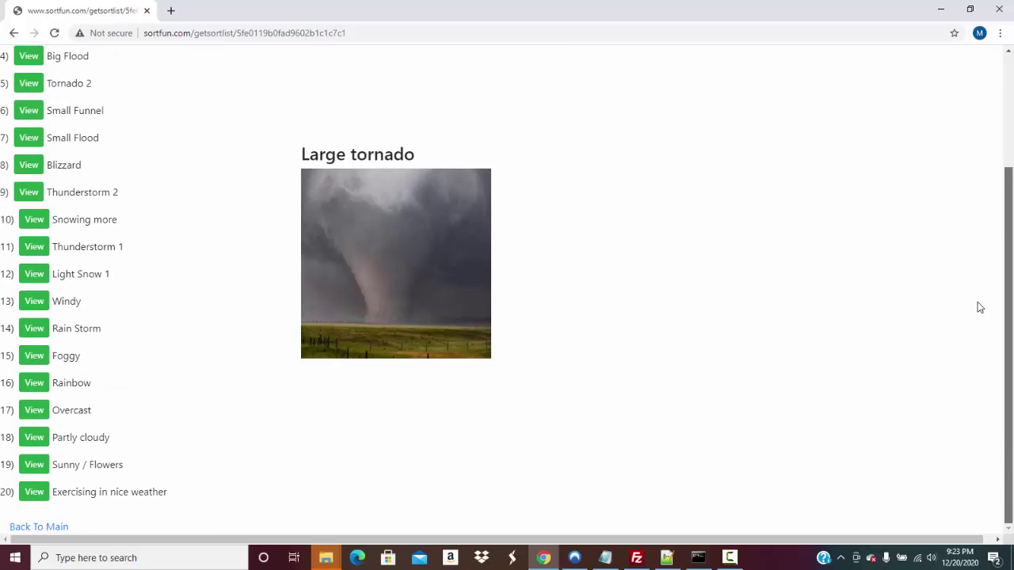
scroll(974, 119, "up", 2)
scroll(949, 349, "down", 2)
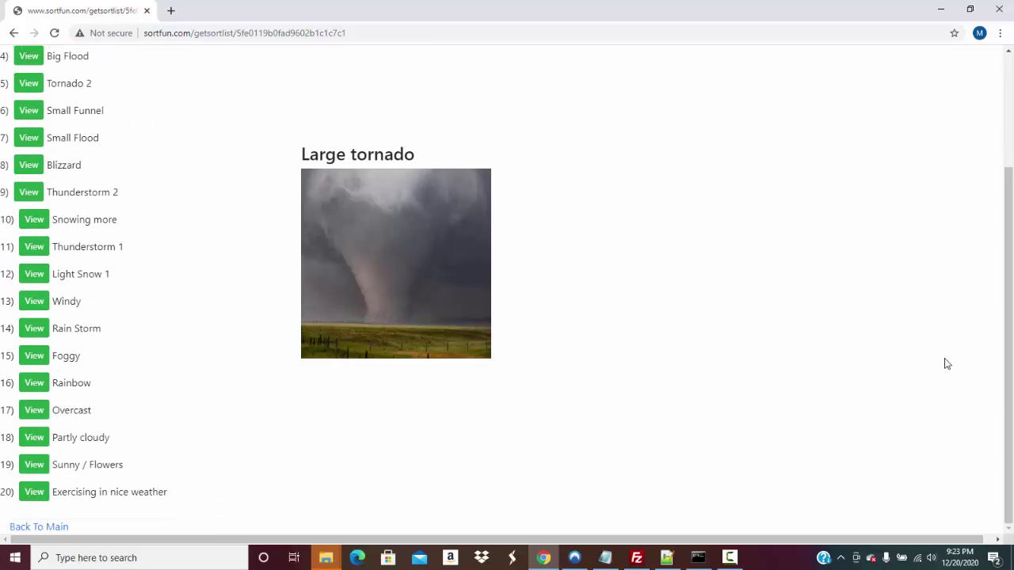
Back on the main page, publish the sorted Weather Patterns list and check Published Sorted Lists
left_click(54, 527)
scroll(993, 261, "down", 5)
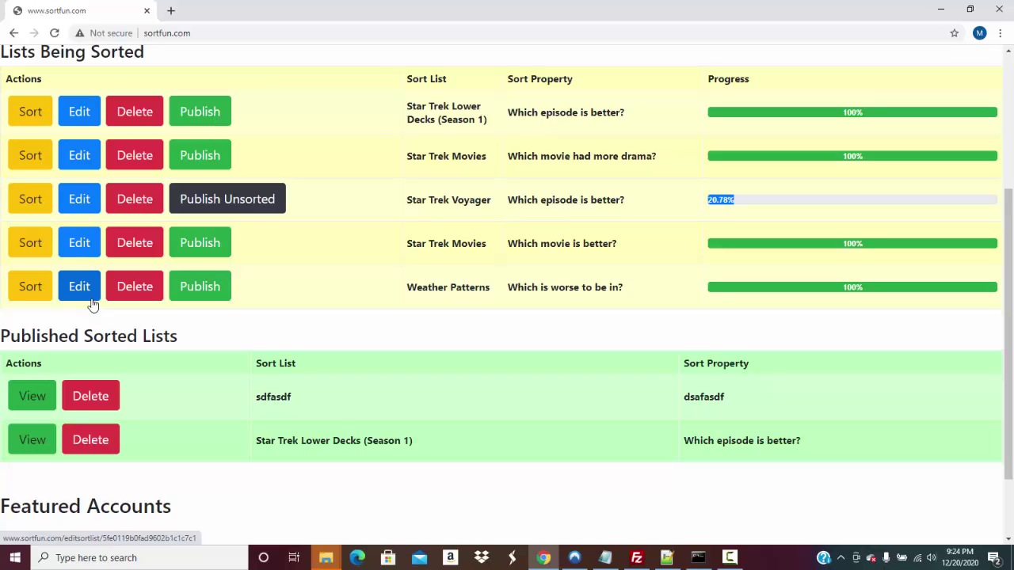
left_click(182, 293)
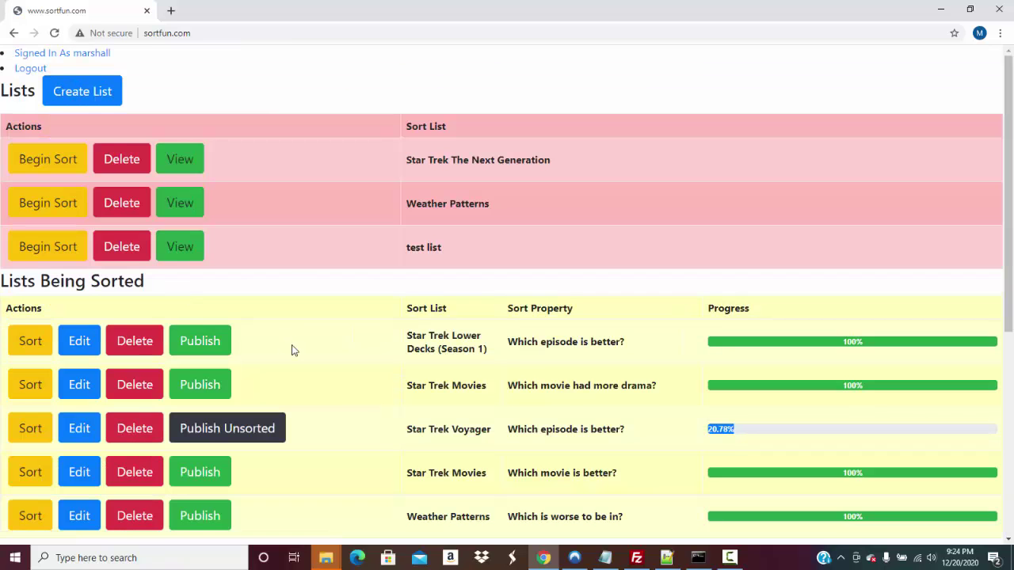
left_click_drag(1009, 101, 986, 357)
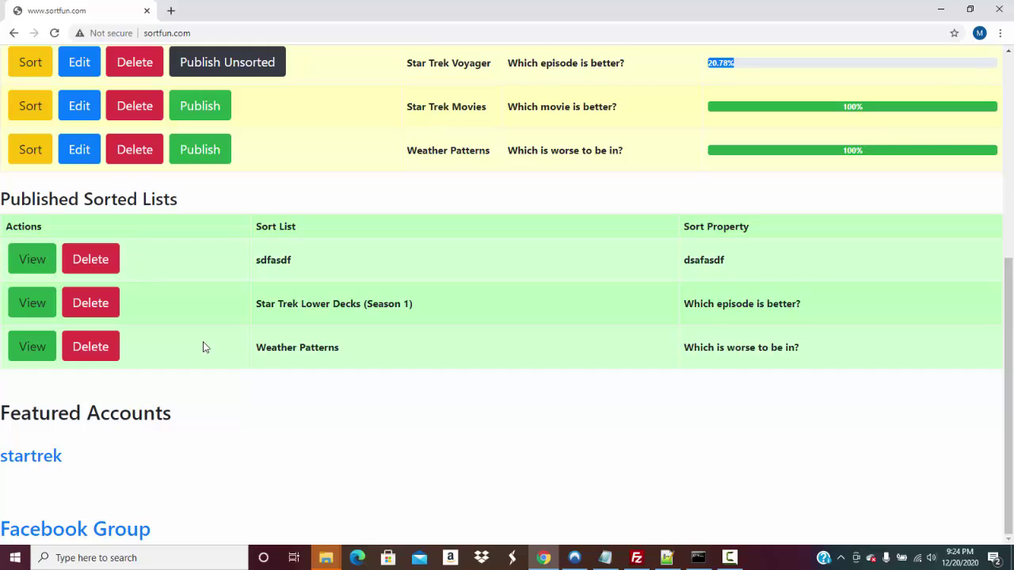
View the published 'Which is worse to be in?' Weather Patterns list and copy its URL
left_click(45, 358)
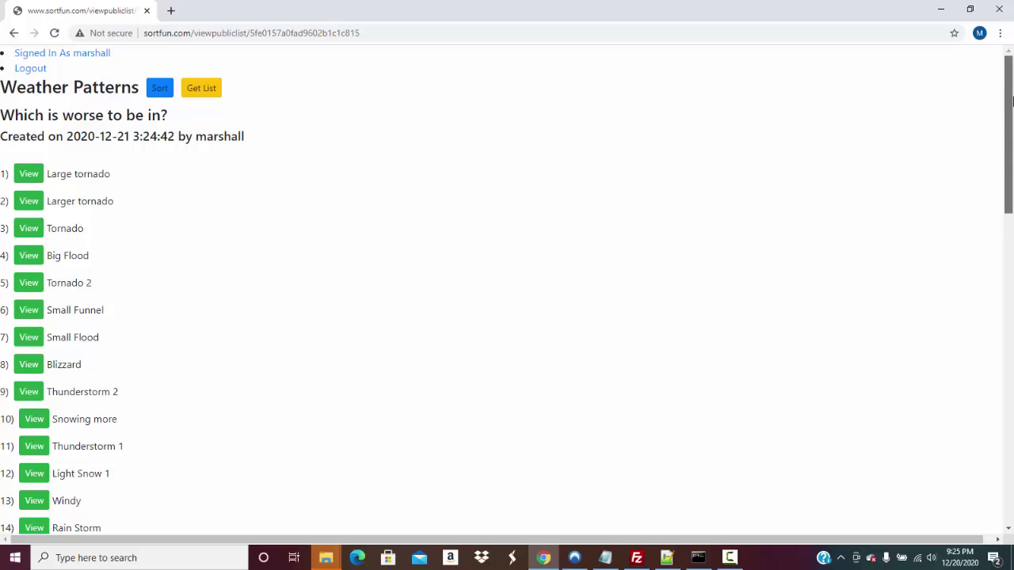
left_click_drag(1012, 101, 978, 46)
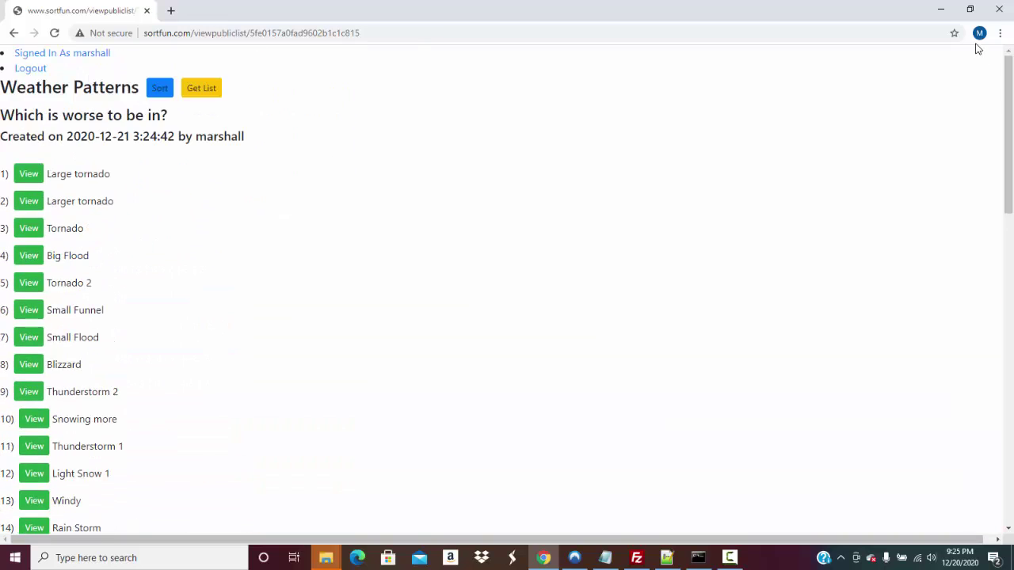
left_click(229, 30)
right_click(230, 30)
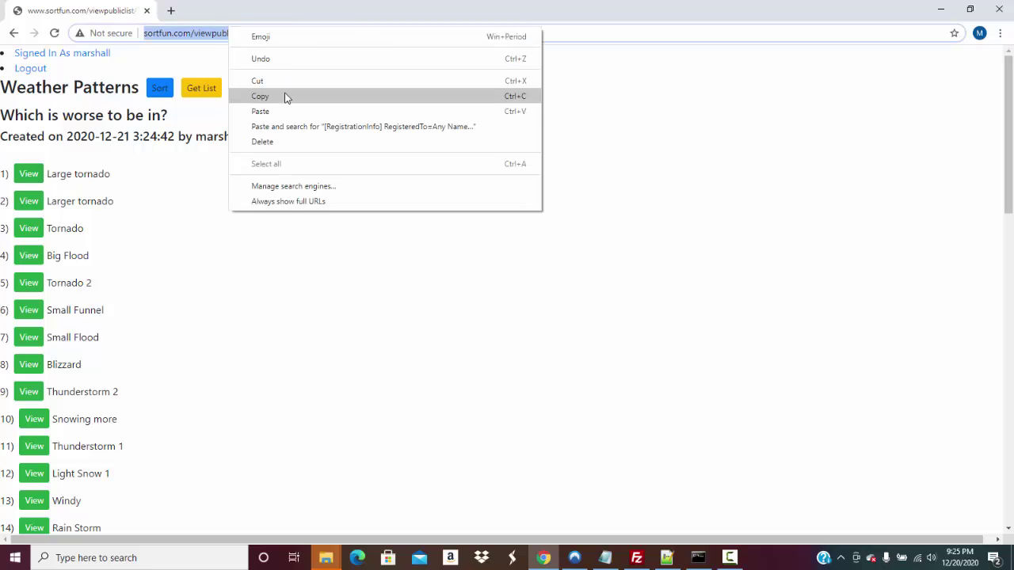
left_click(287, 97)
Paste the copied list address into a new Notepad note, then log out of sortfun.com
left_click(159, 558)
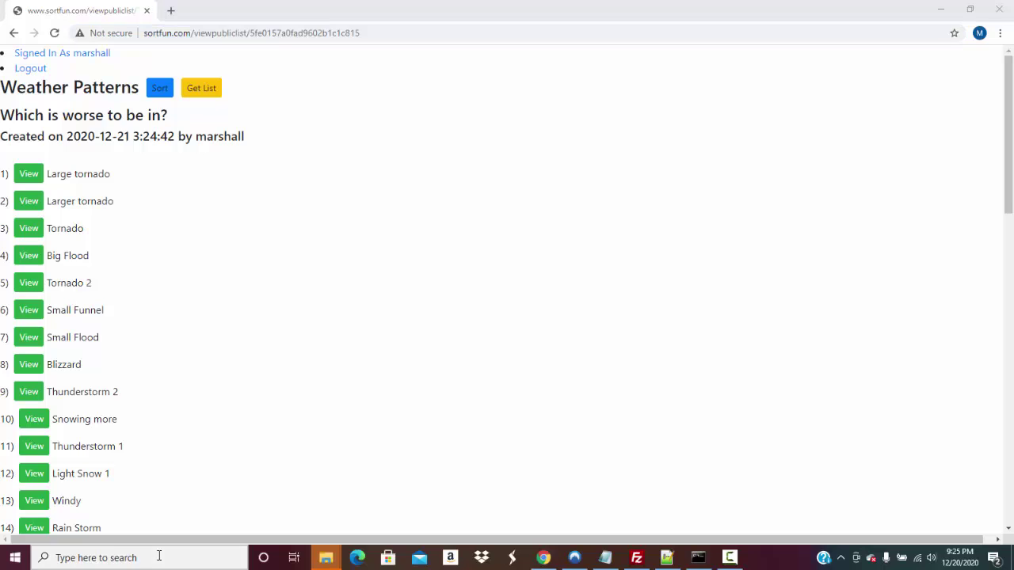
type("n")
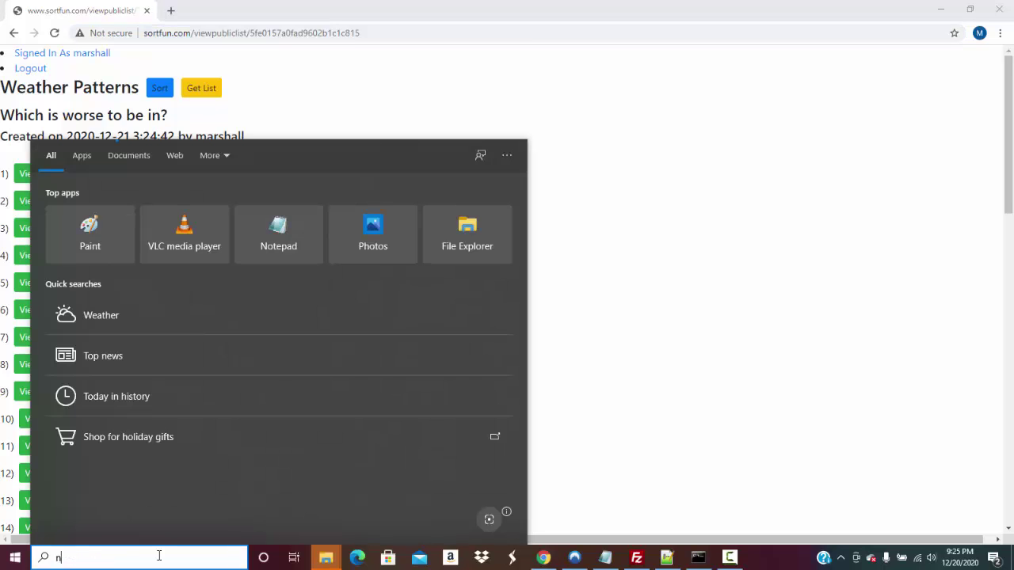
type("otepad")
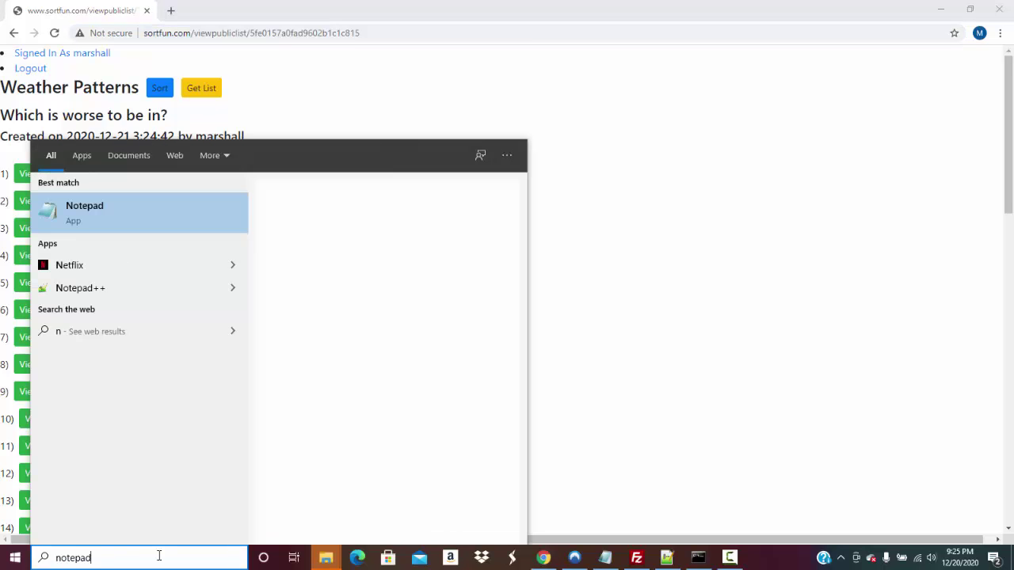
key("Return")
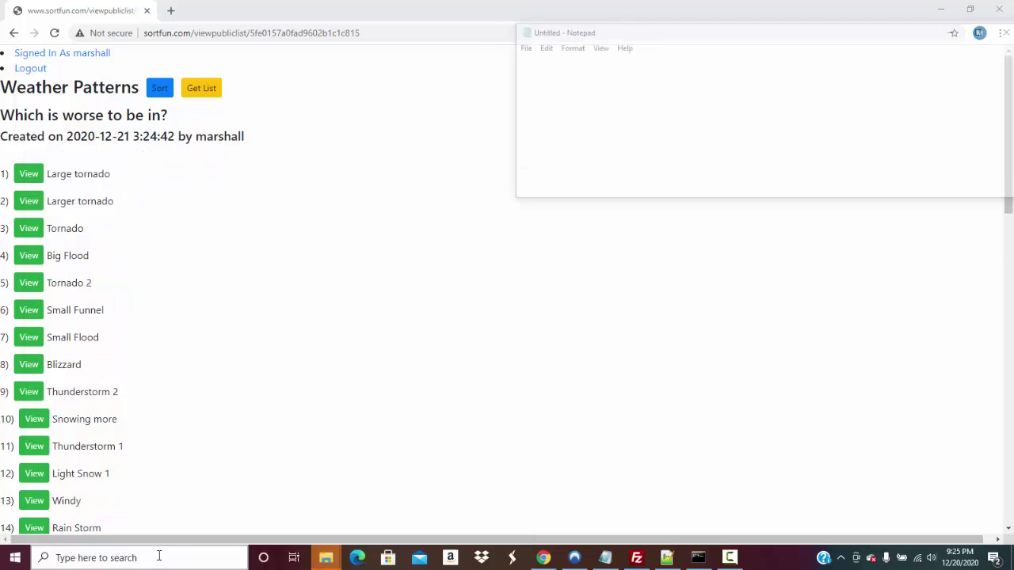
key("ctrl+v")
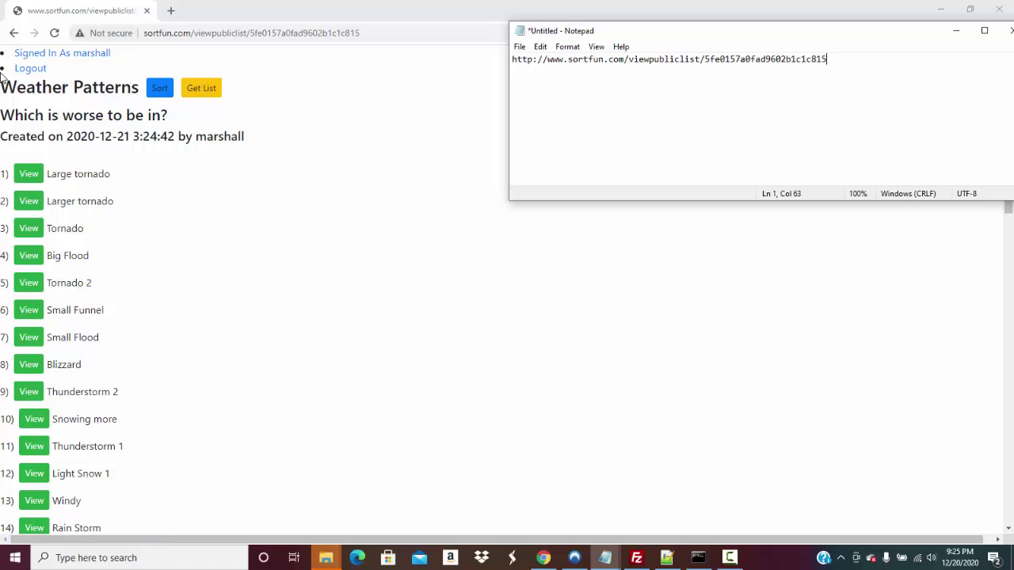
left_click(20, 71)
left_click(20, 72)
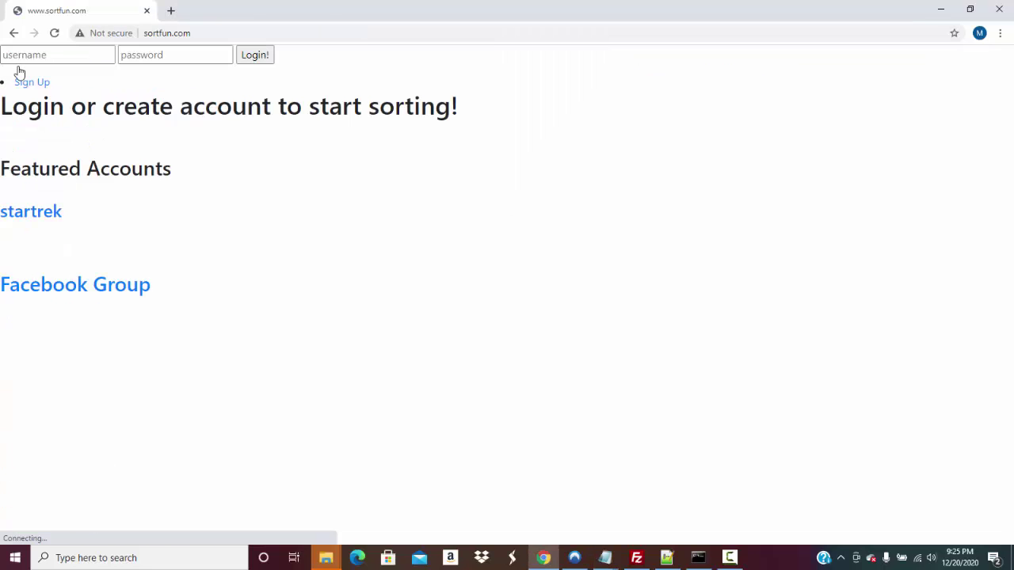
Sign up a new sortfun.com account with a username and password
left_click(74, 57)
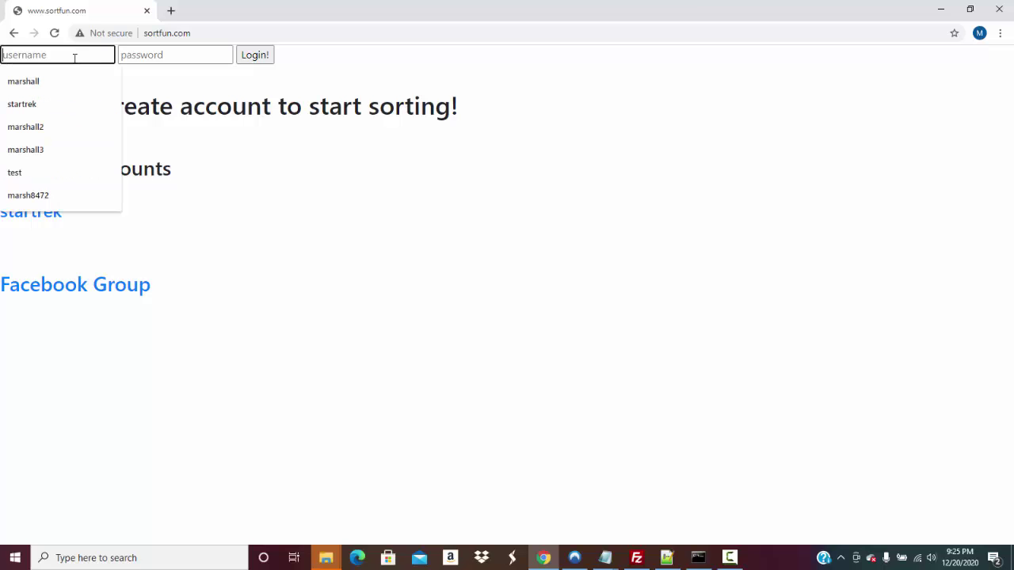
left_click(267, 153)
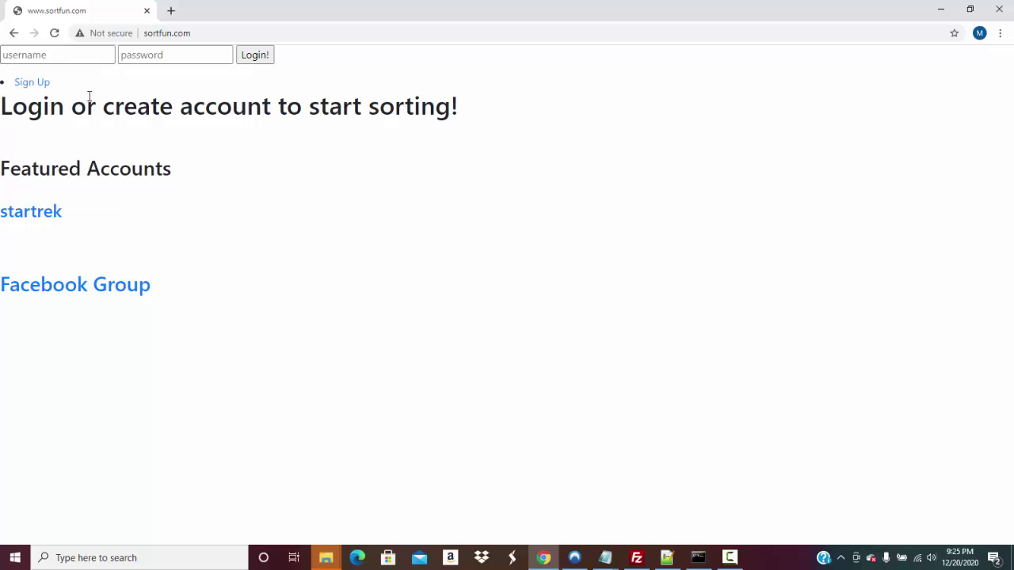
left_click(32, 89)
left_click(41, 94)
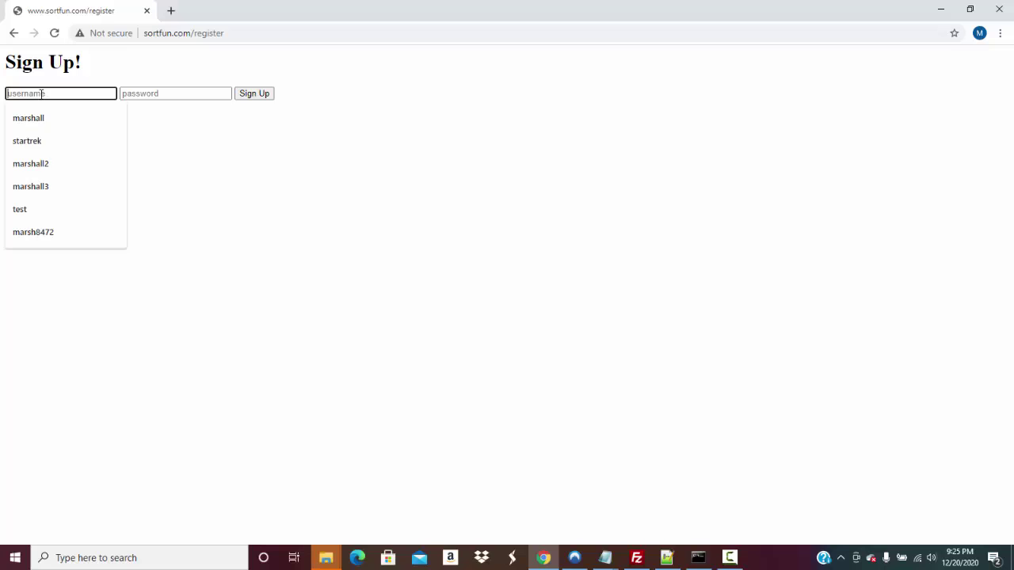
type("marshall")
key("Tab")
type("pa")
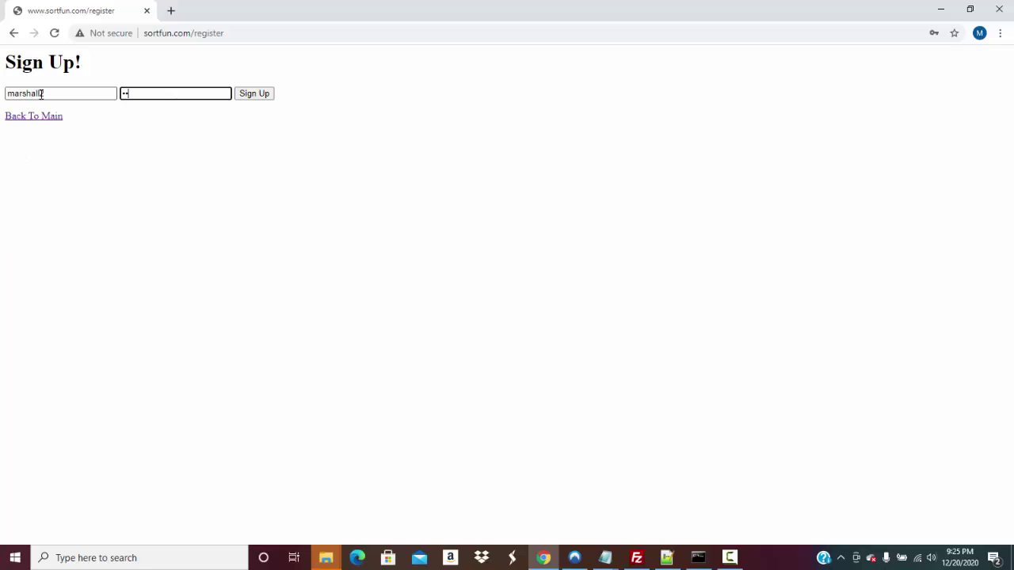
key("Return")
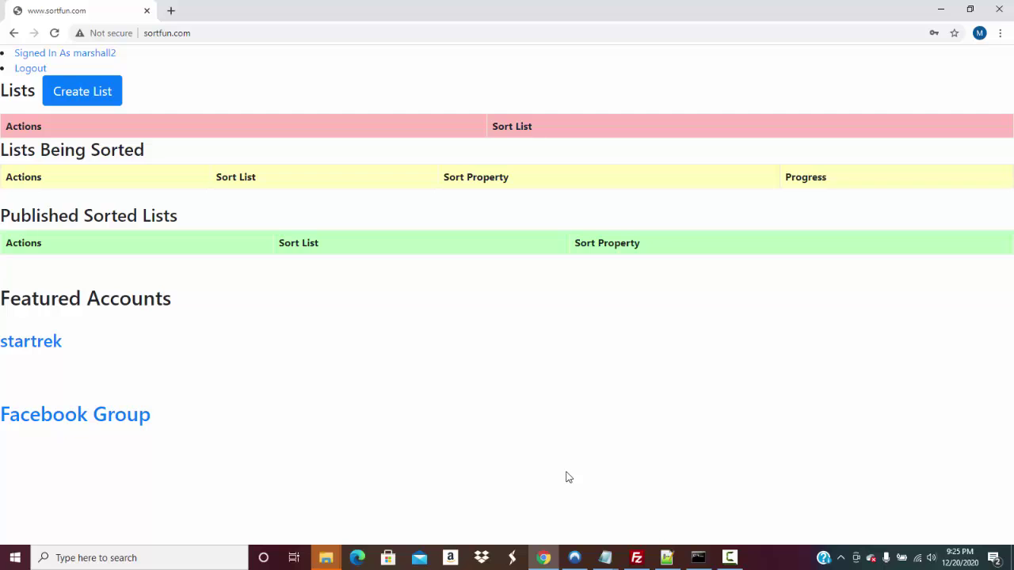
Bring the Notepad note forward and select the saved list link
left_click(608, 556)
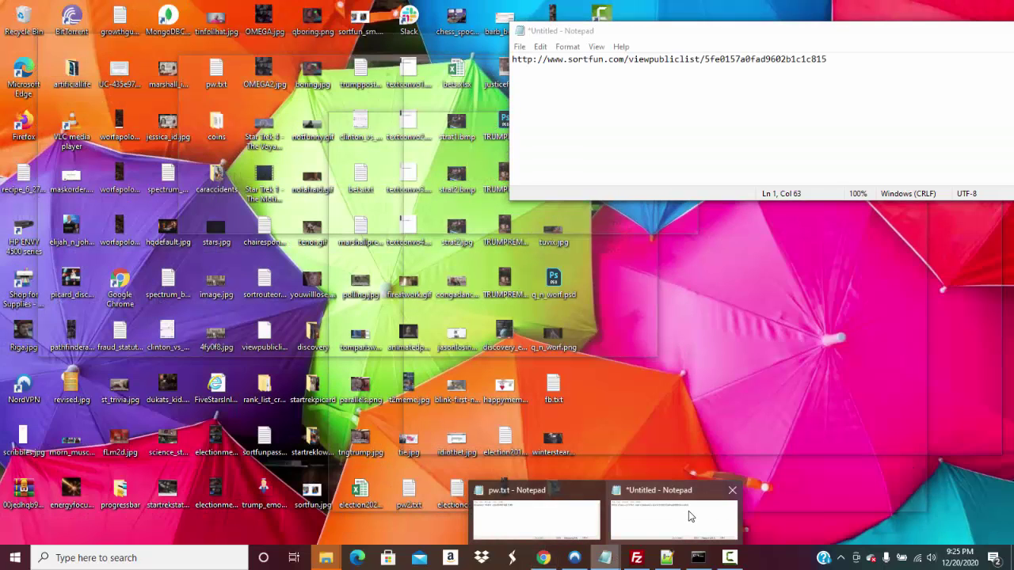
left_click(689, 511)
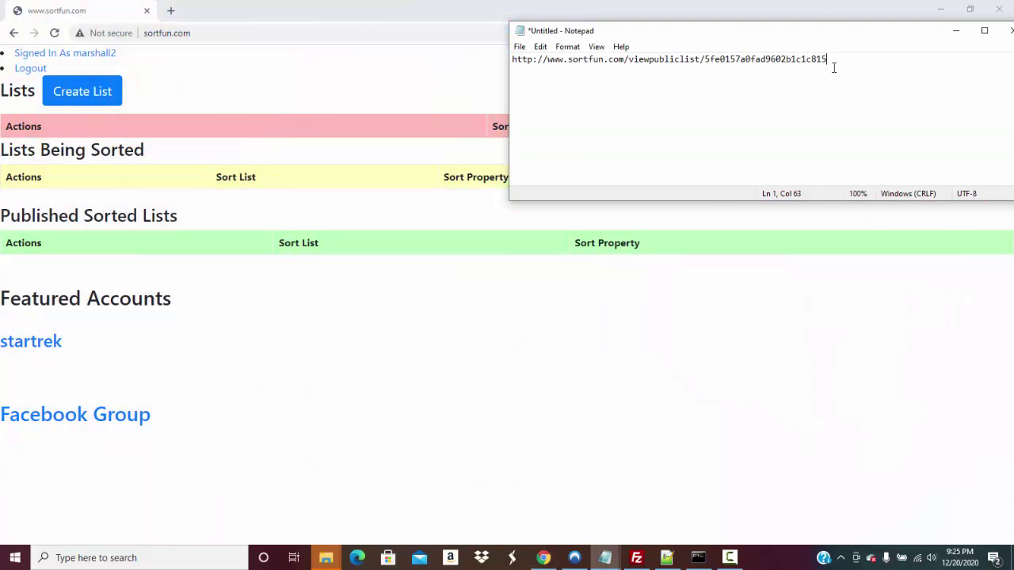
left_click_drag(833, 67, 503, 67)
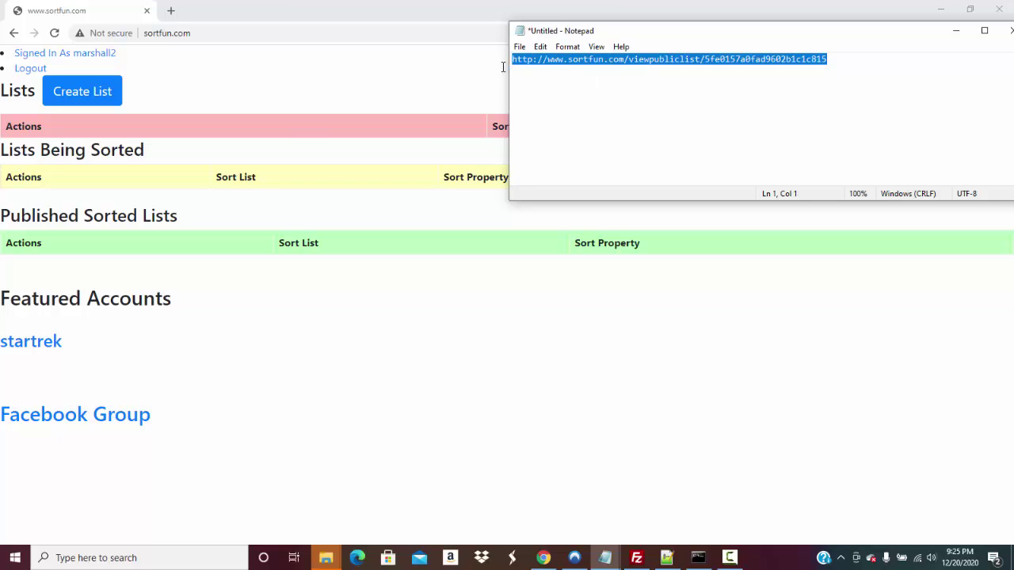
Load the pasted Weather Patterns list link in a new browser tab
left_click(170, 9)
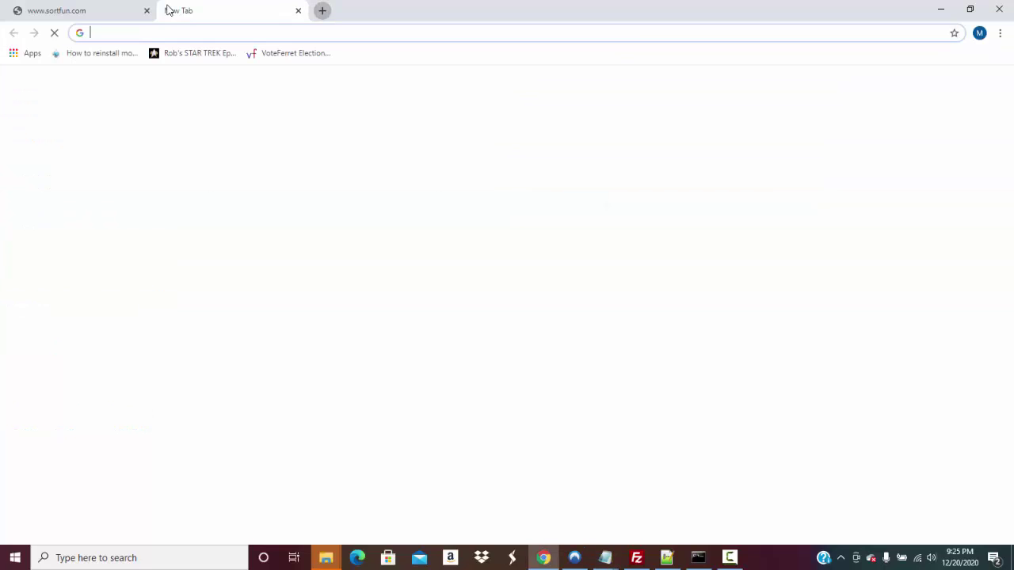
key("ctrl+v")
key("Return")
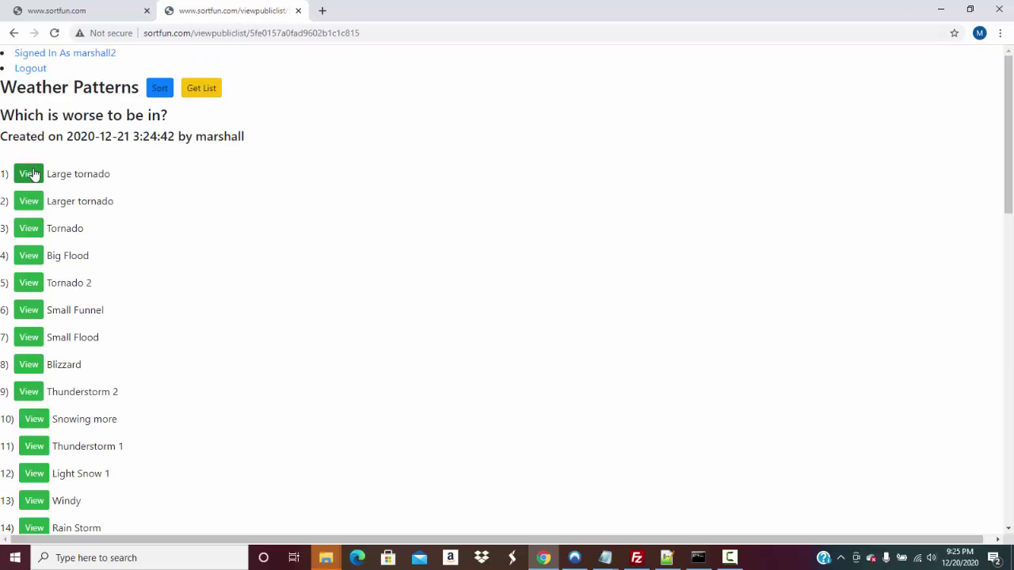
Preview the Large tornado, Larger tornado, Tornado and Tornado 2 item pictures
left_click(31, 174)
left_click(36, 201)
left_click(36, 232)
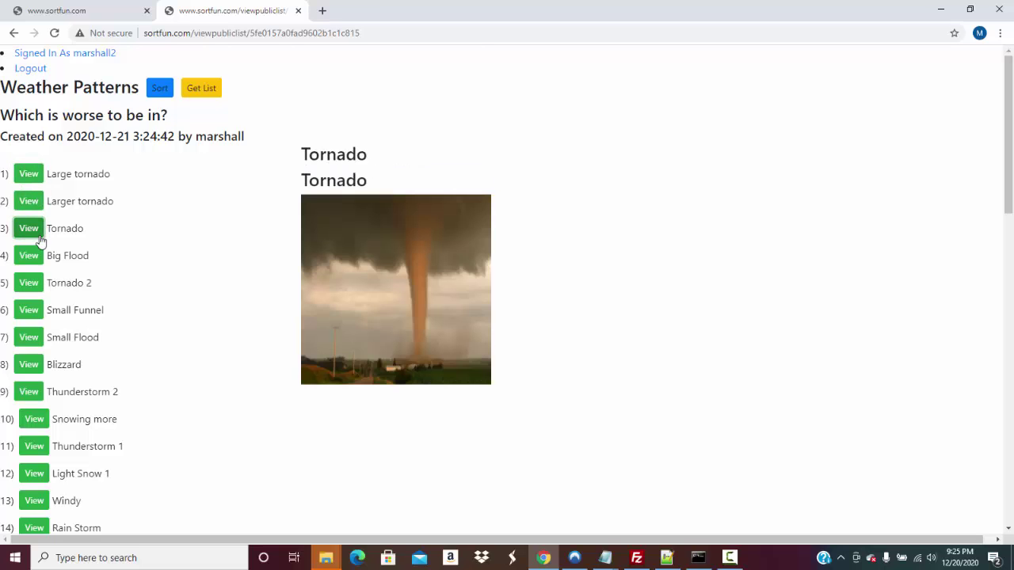
left_click(33, 287)
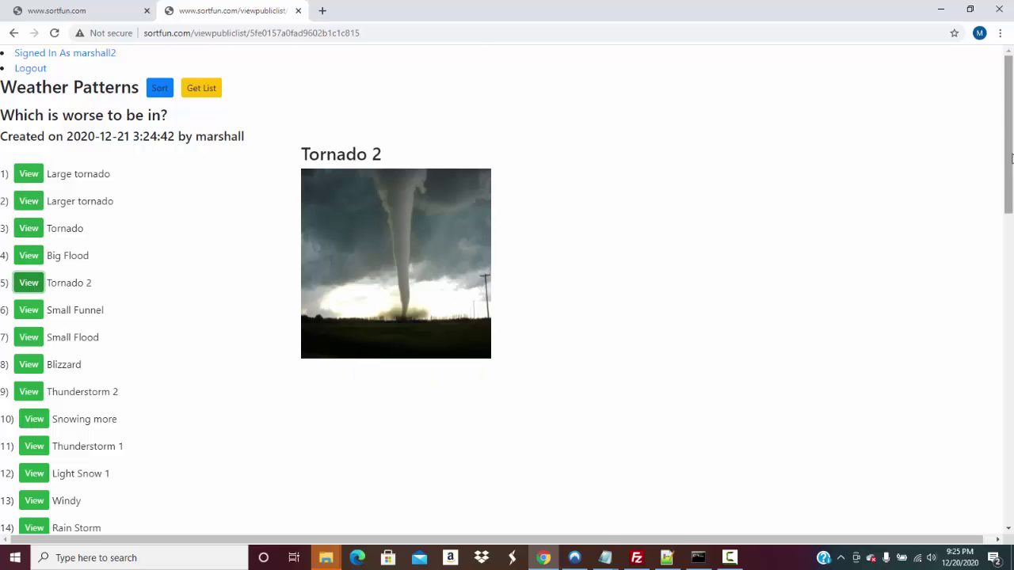
left_click_drag(1011, 154, 985, 434)
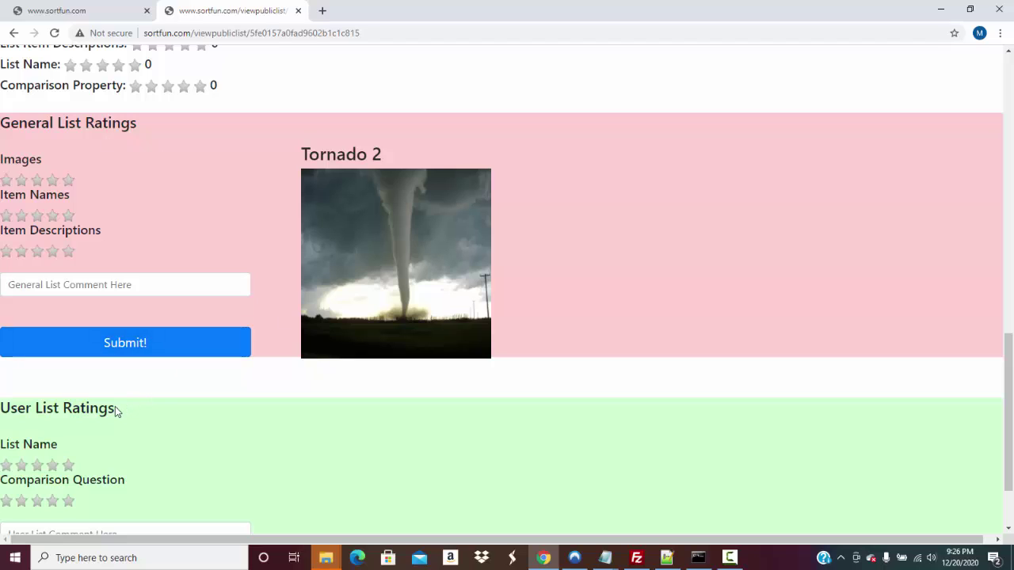
Give the list's images four stars and its item names three stars
left_click_drag(115, 410, 13, 411)
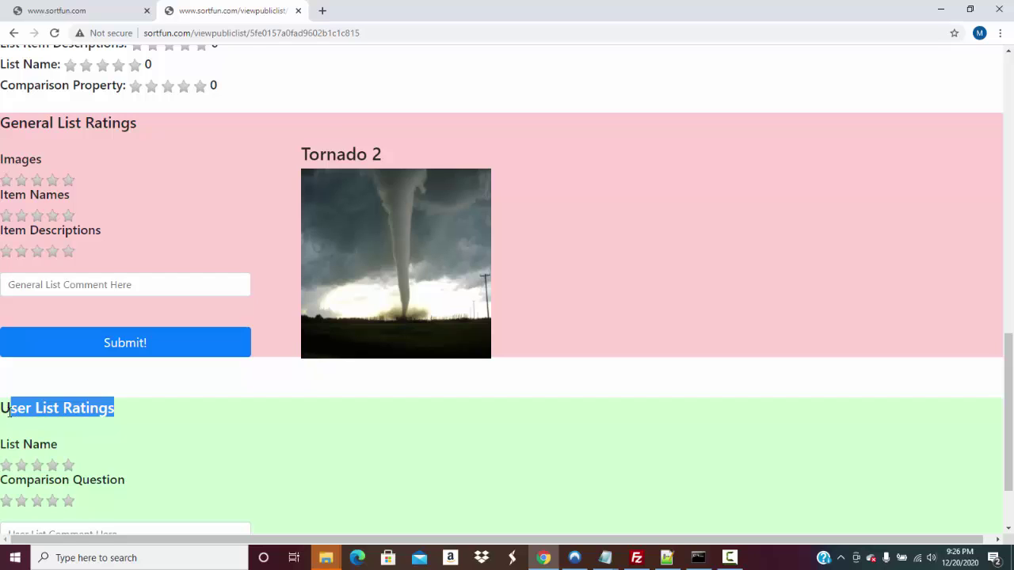
left_click_drag(67, 452, 2, 446)
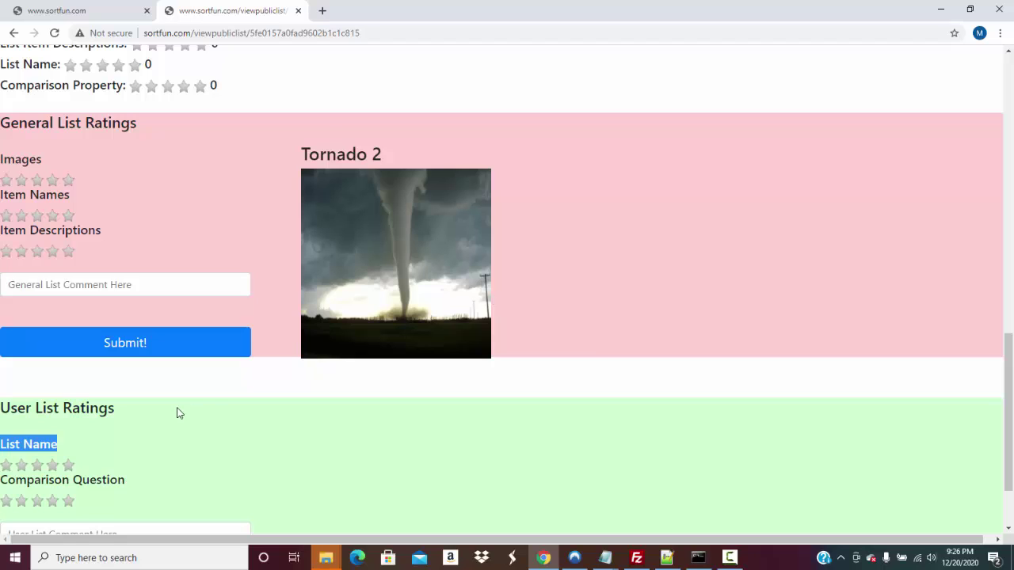
left_click(37, 180)
left_click(58, 180)
left_click(57, 178)
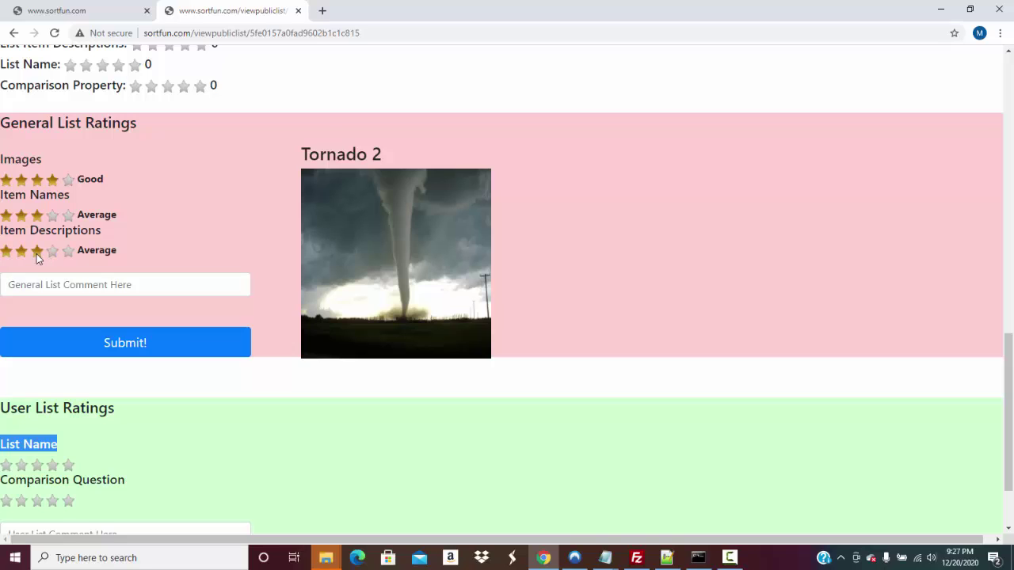
Add a comment asking for more images and description, and submit the general rating
left_click(46, 284)
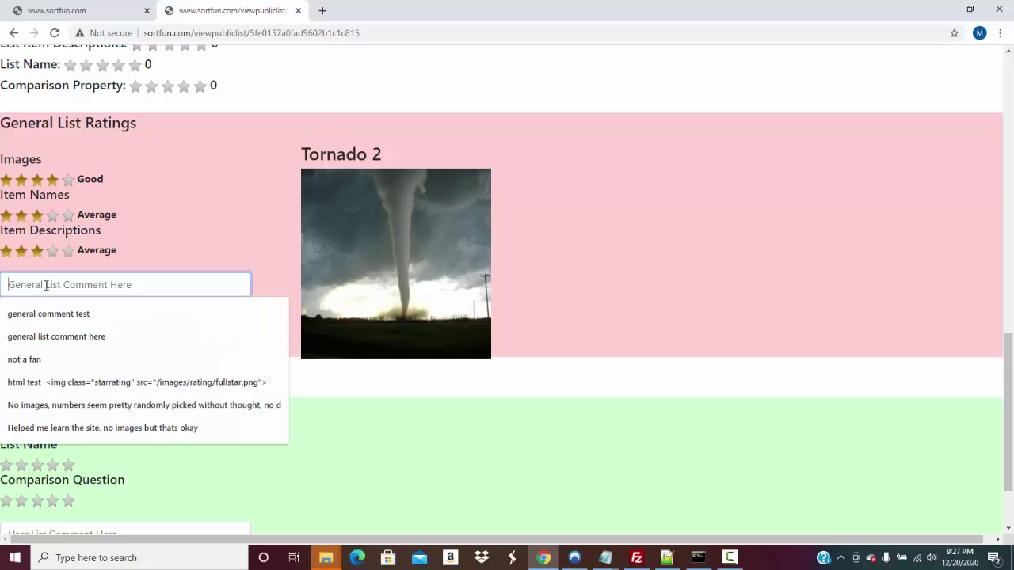
type("Could have us")
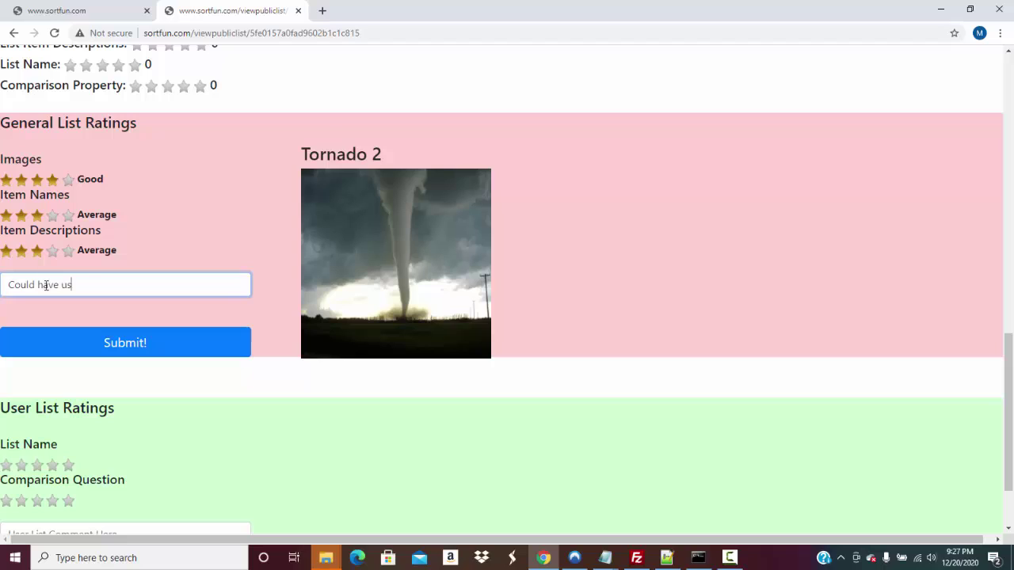
type("ed more images, m")
key("BackSpace")
type("nd more de")
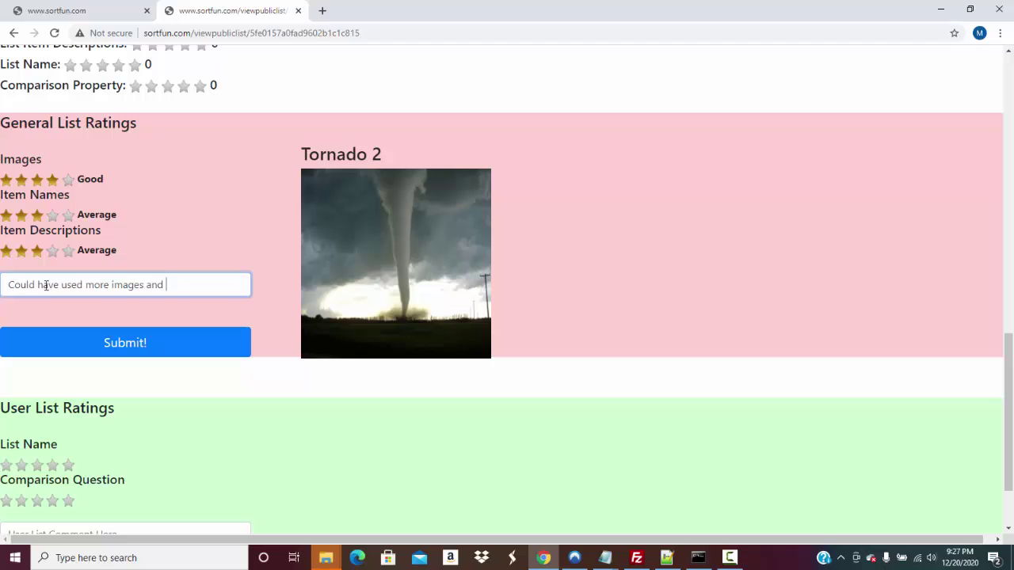
type("scriptions")
left_click(102, 355)
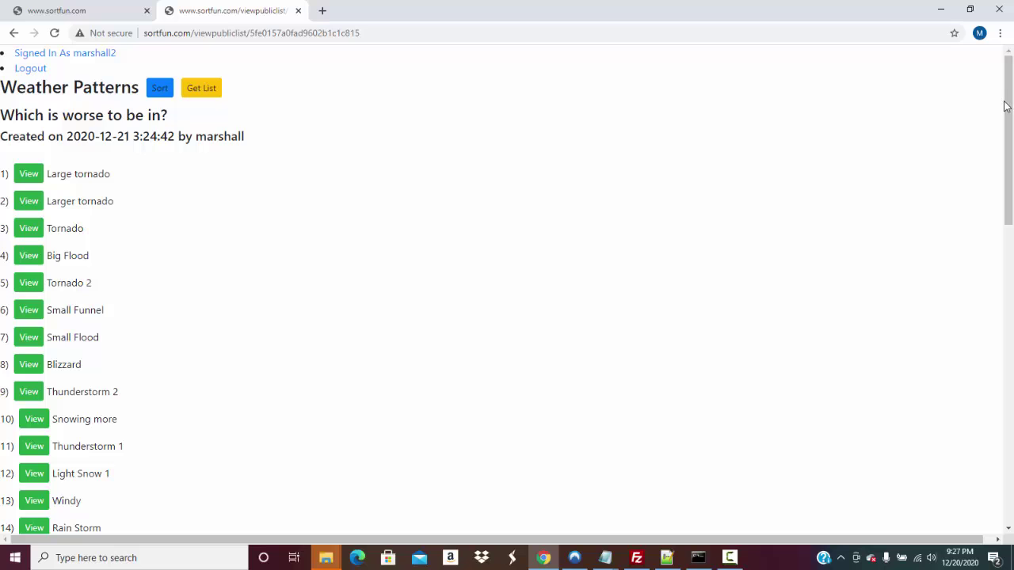
Rate List Name and Comparison Question four stars each, comment 'Not bad', and submit
left_click_drag(1008, 107, 977, 337)
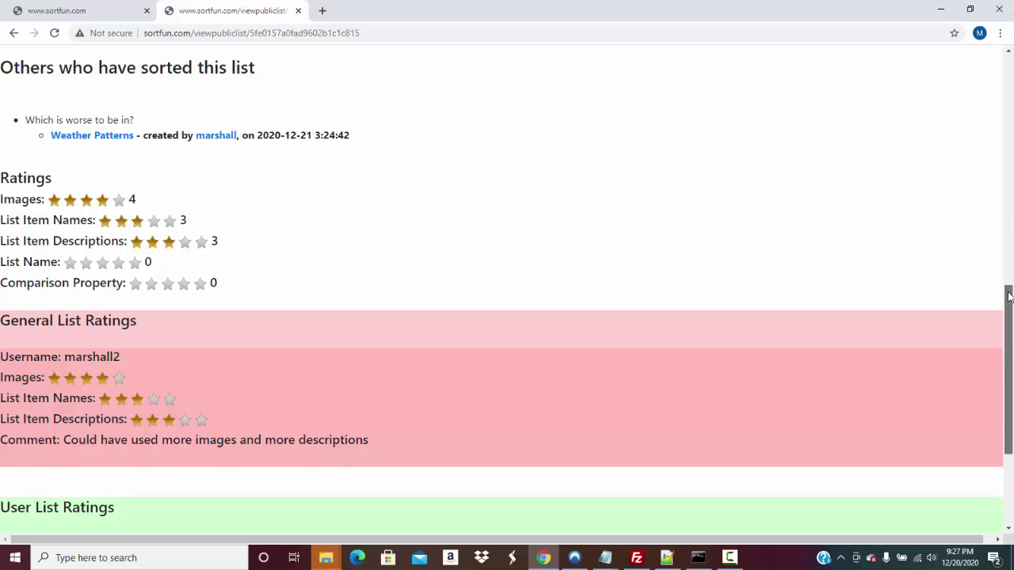
scroll(994, 372, "down", 3)
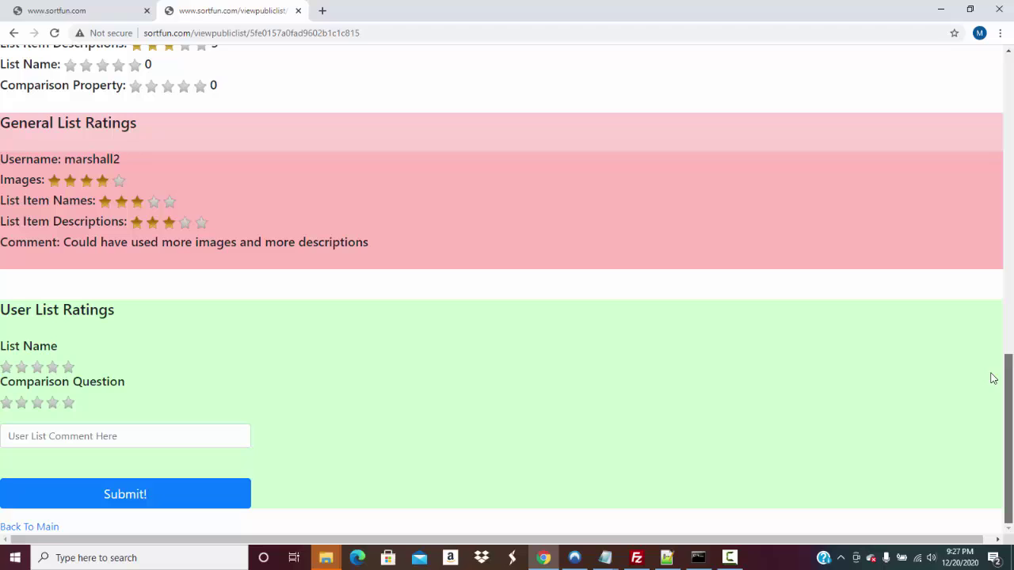
left_click(52, 367)
left_click(53, 402)
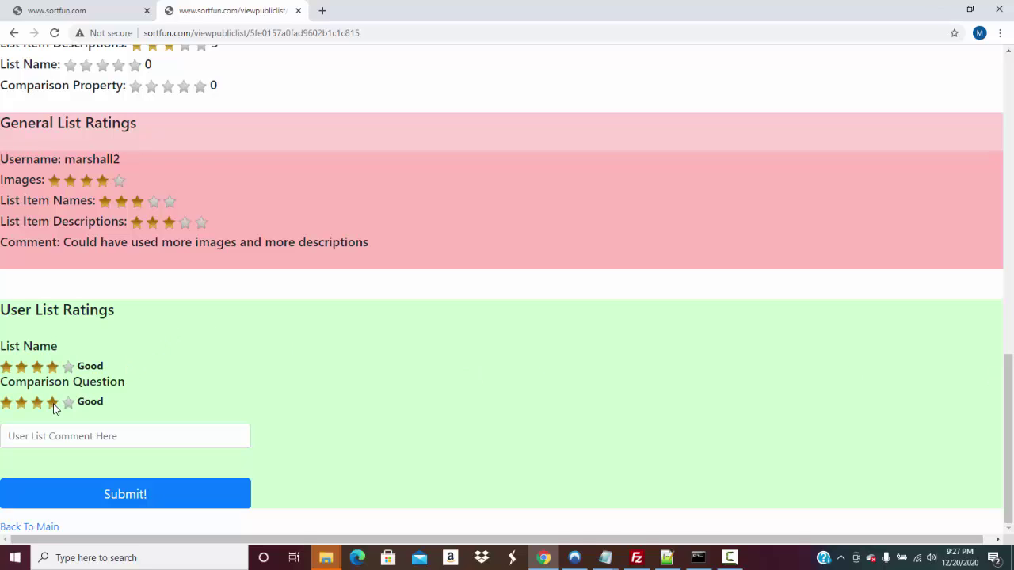
left_click(69, 436)
type("Not bad")
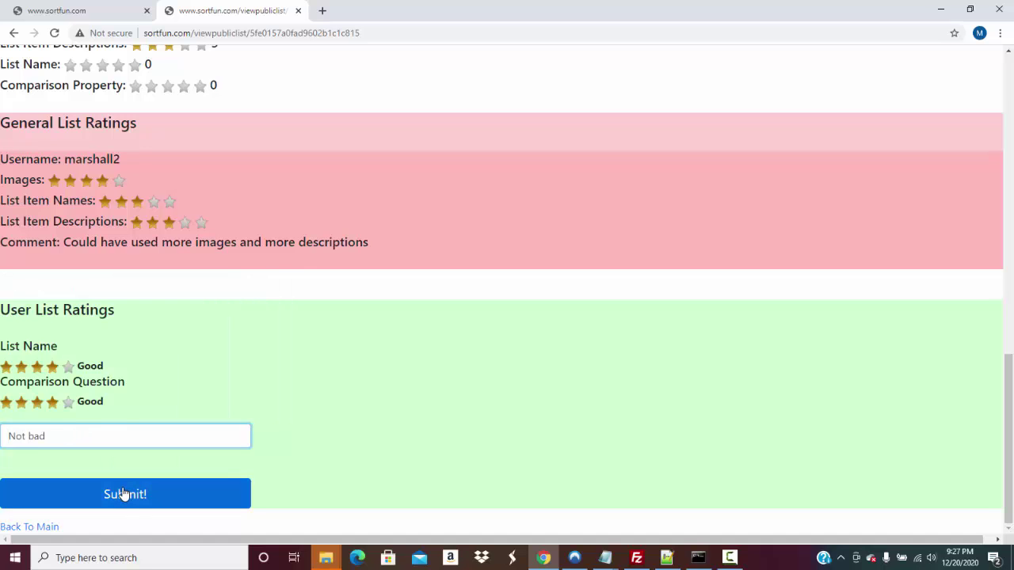
left_click(125, 493)
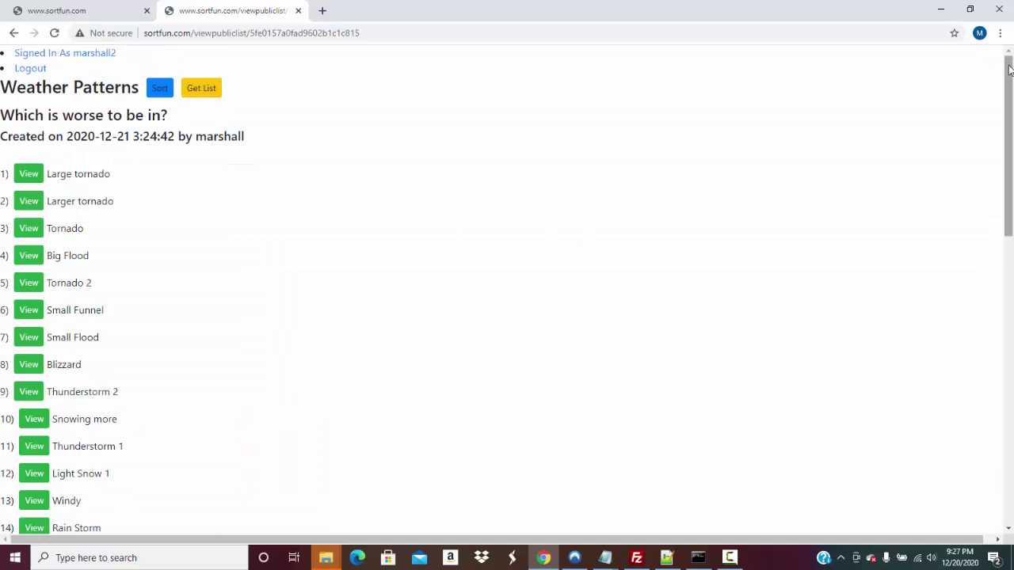
scroll(999, 70, "down", 1)
scroll(999, 69, "up", 1)
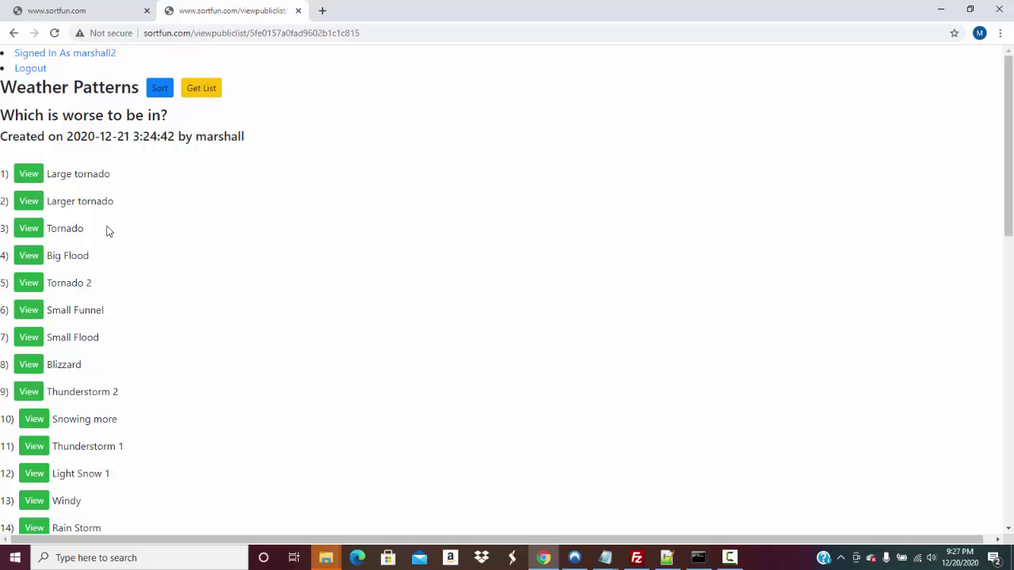
Copy the Weather Patterns list into the account under the name 'Weather'
left_click(199, 88)
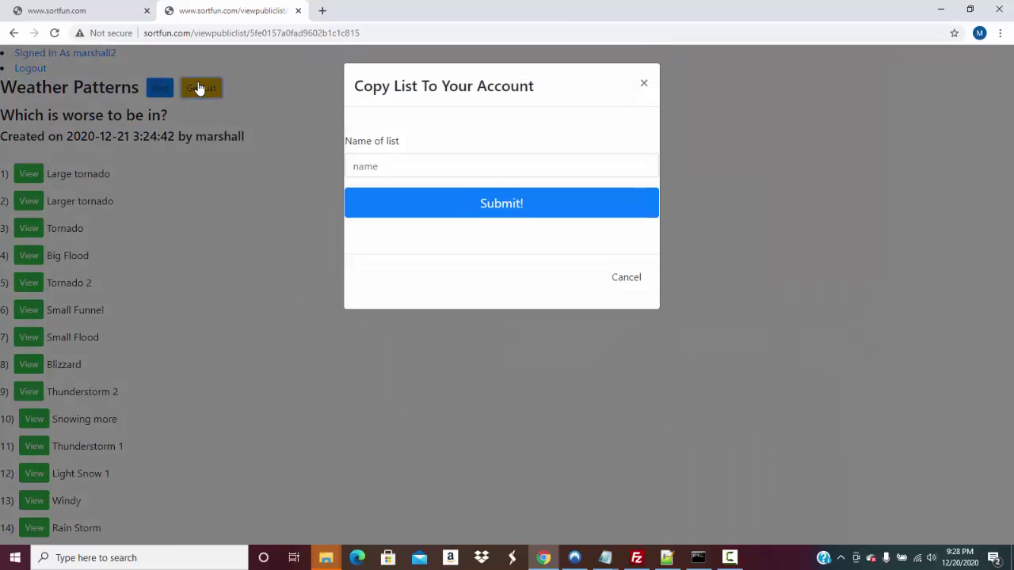
left_click(428, 156)
type("Weather")
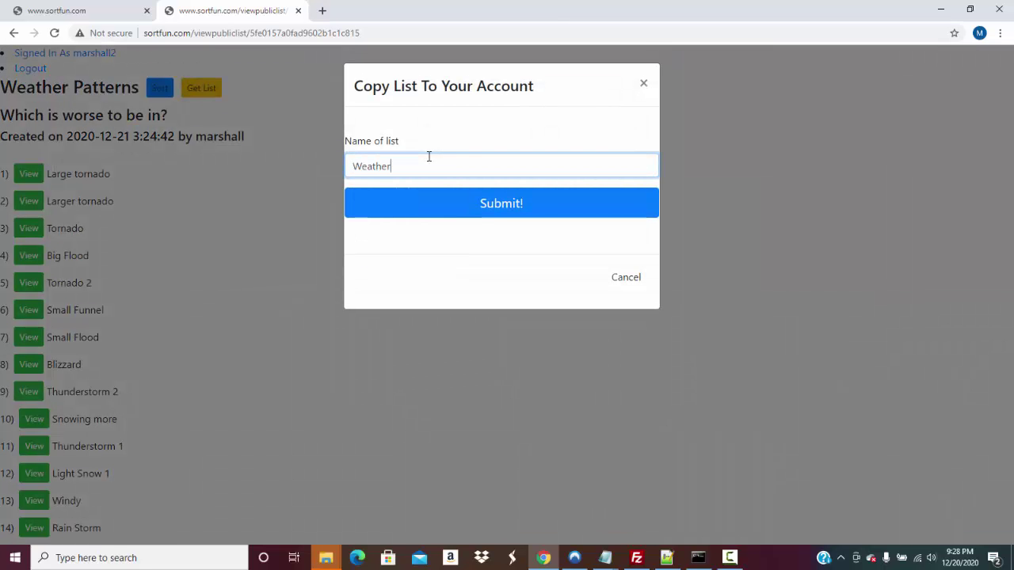
left_click(473, 201)
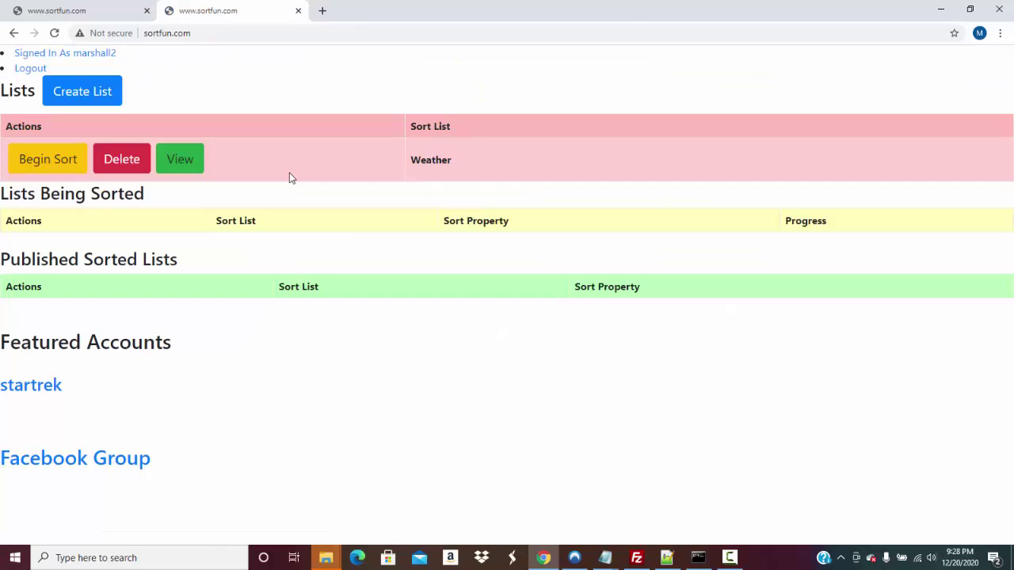
Look through the new Weather list's items, then return to the main lists page
left_click(164, 170)
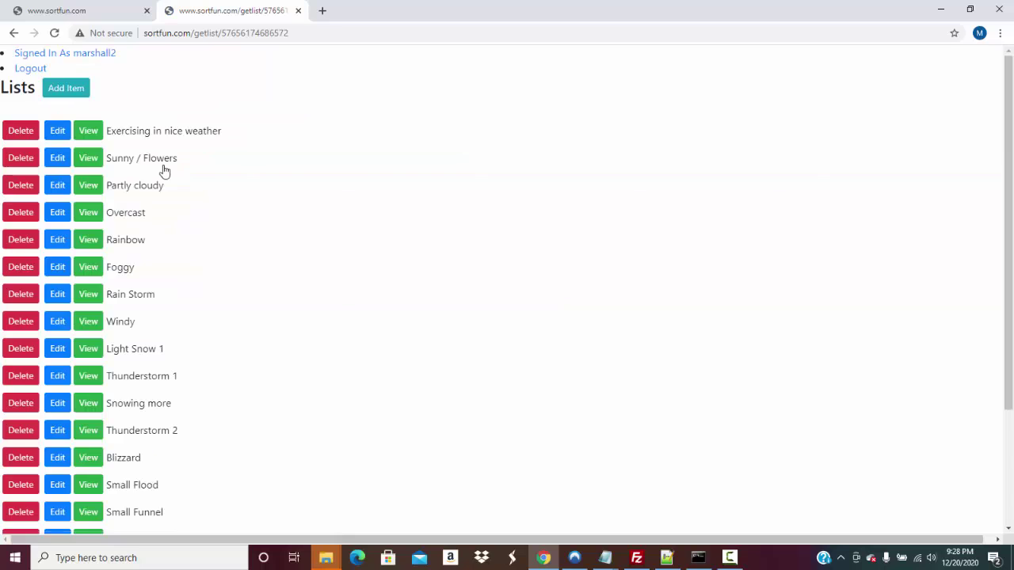
left_click_drag(1011, 92, 980, 292)
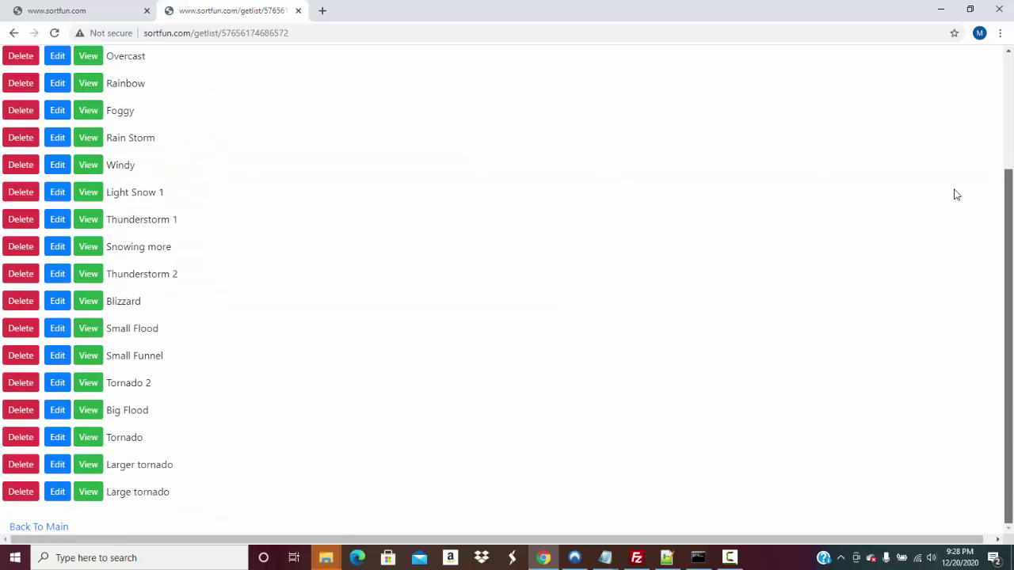
scroll(950, 174, "up", 2)
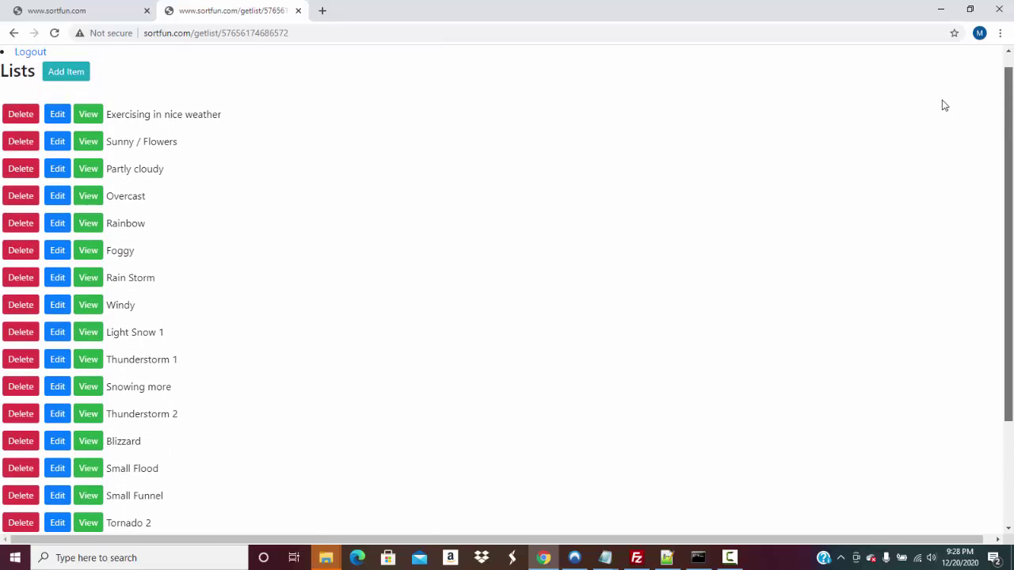
scroll(876, 71, "up", 1)
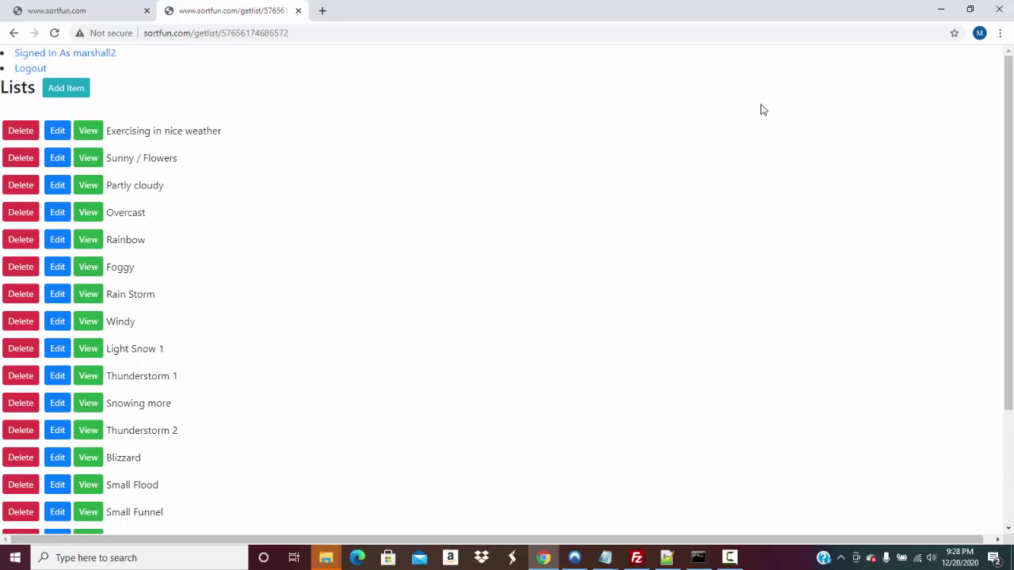
scroll(973, 300, "down", 2)
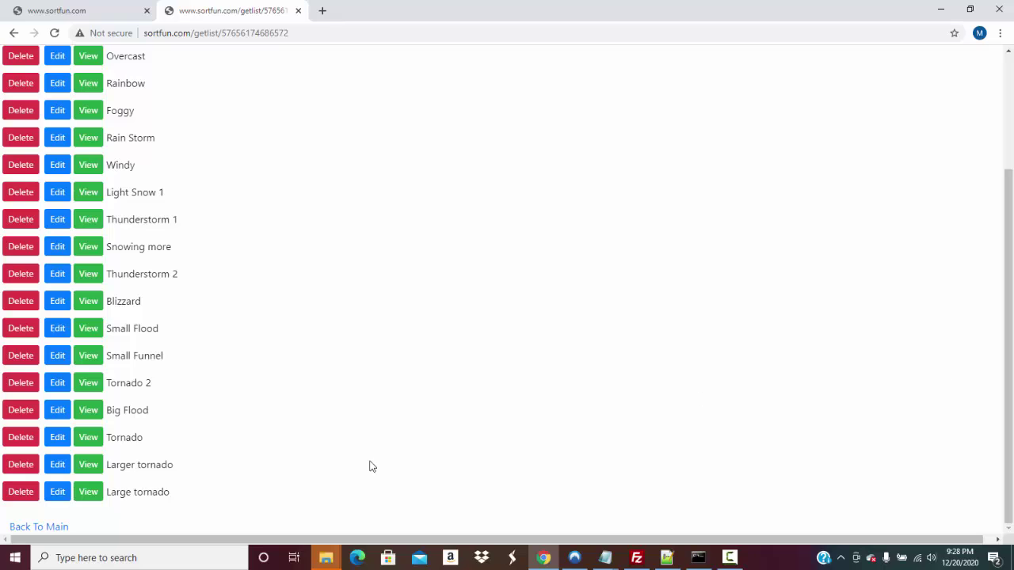
left_click(34, 526)
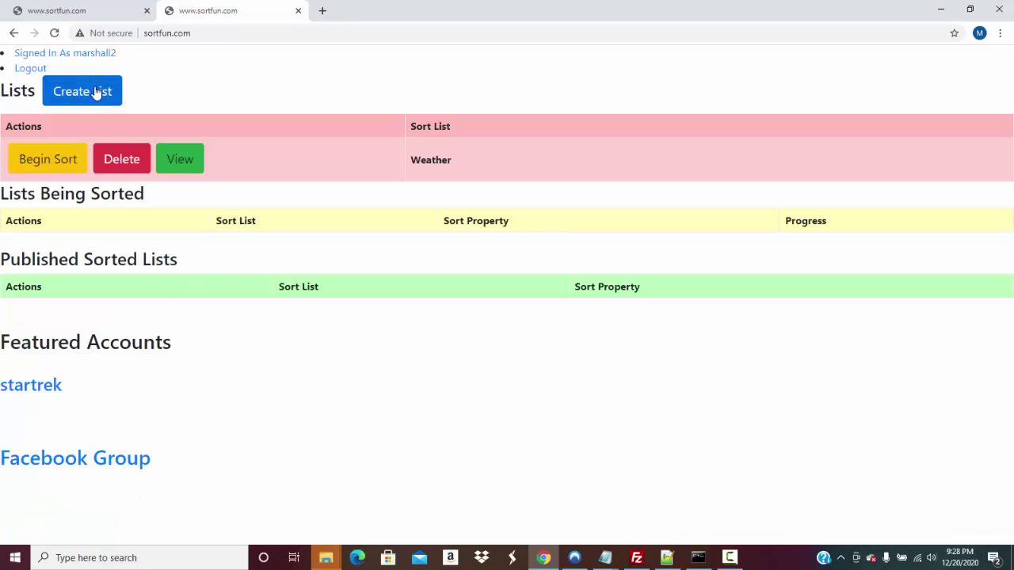
Load the Weather Patterns public list from the copied link
double_click(272, 33)
type("http://www.sortfun.com/viewpubliclist/5fe0157a0fad9602b1c1c815")
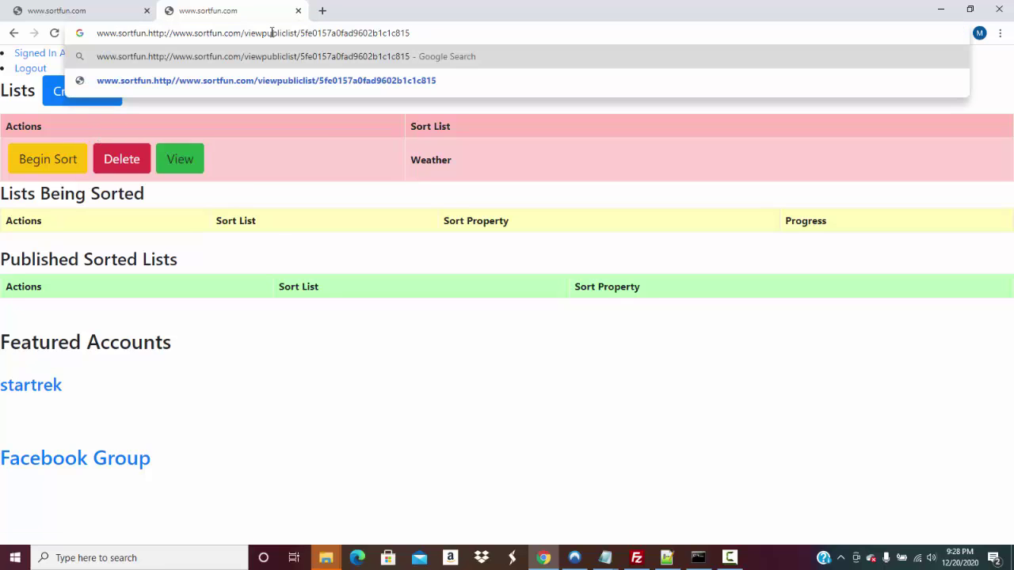
key("ctrl+a")
type("http://www.sortfun.com/viewpubliclist/5fe0157a0fad9602b1c1c815")
key("Return")
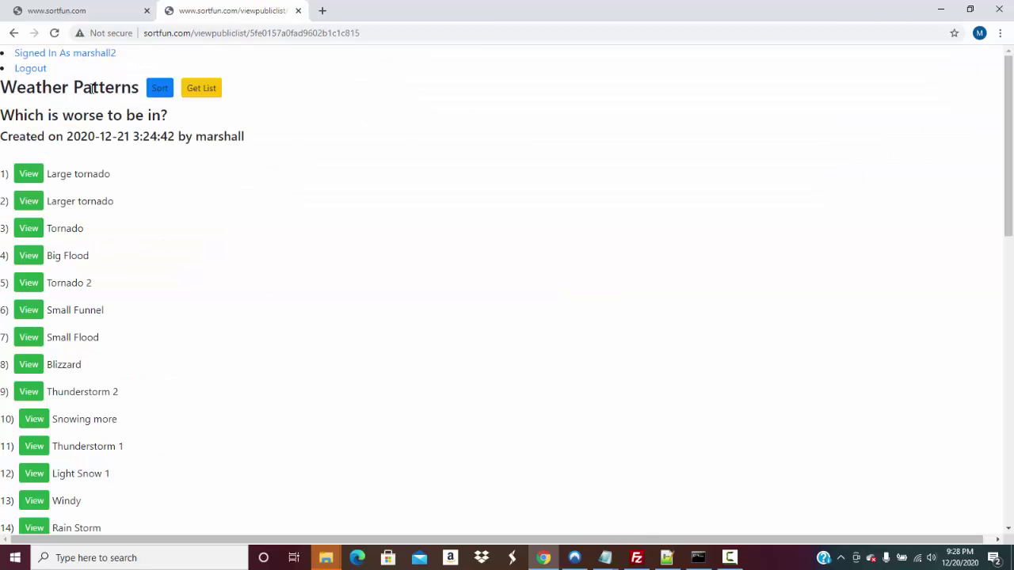
Create a Weather Patterns sort asking 'Which is more windy?' and attempt Publish Unsorted
left_click(159, 90)
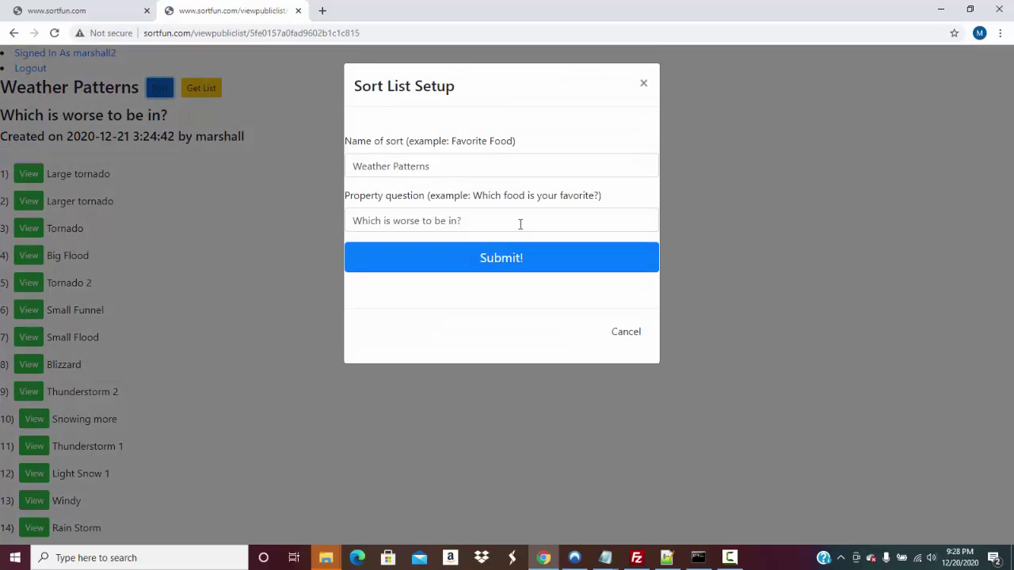
left_click(487, 166)
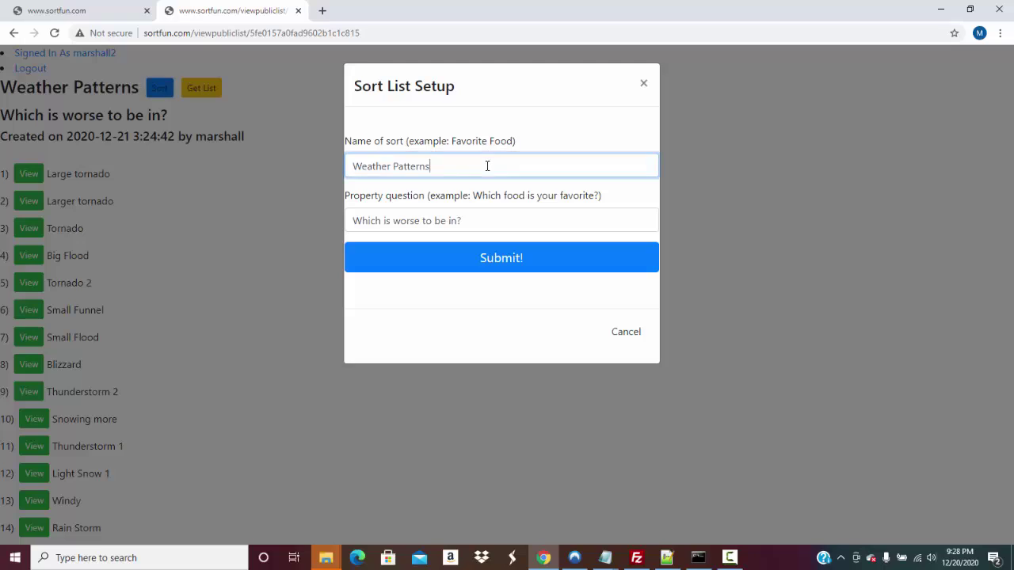
left_click(480, 215)
key("BackSpace")
key("BackSpace")
key("BackSpace")
key("BackSpace")
key("BackSpace")
key("BackSpace")
key("BackSpace")
key("BackSpace")
key("BackSpace")
key("BackSpace")
key("BackSpace")
key("BackSpace")
key("BackSpace")
key("BackSpace")
key("BackSpace")
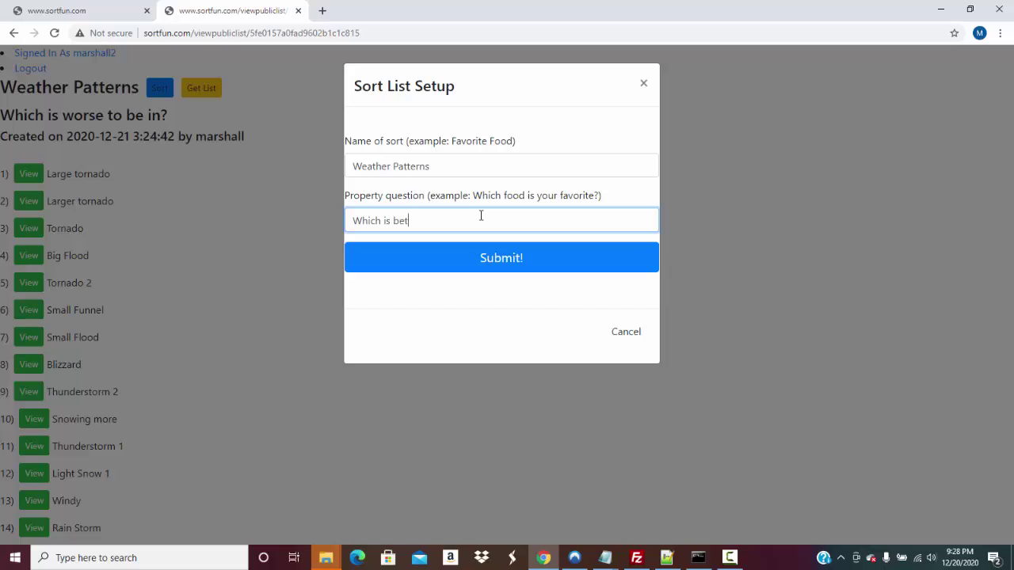
type("ter")
key("BackSpace")
key("BackSpace")
key("BackSpace")
key("BackSpace")
type("more windy?")
left_click(482, 258)
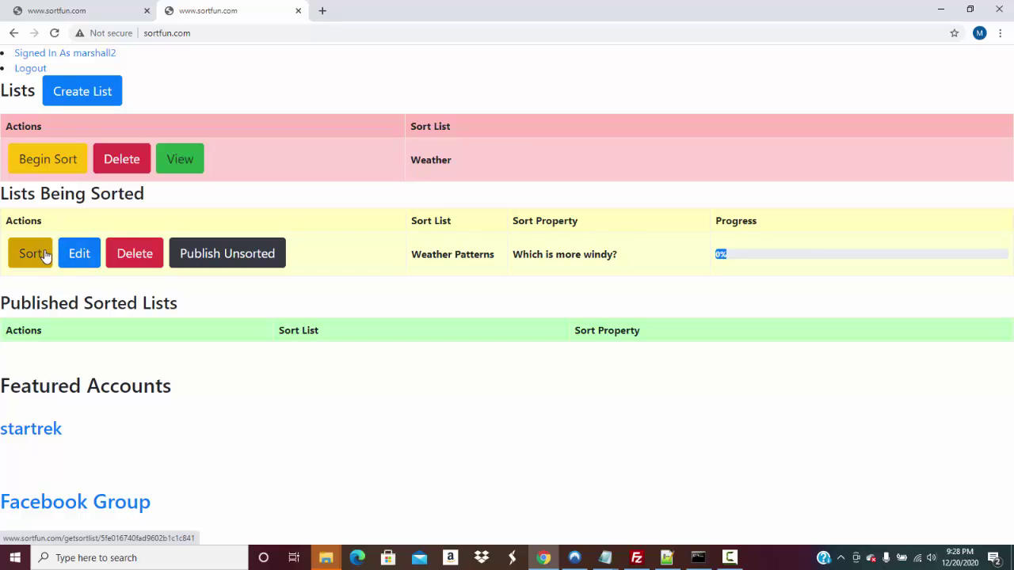
left_click(227, 252)
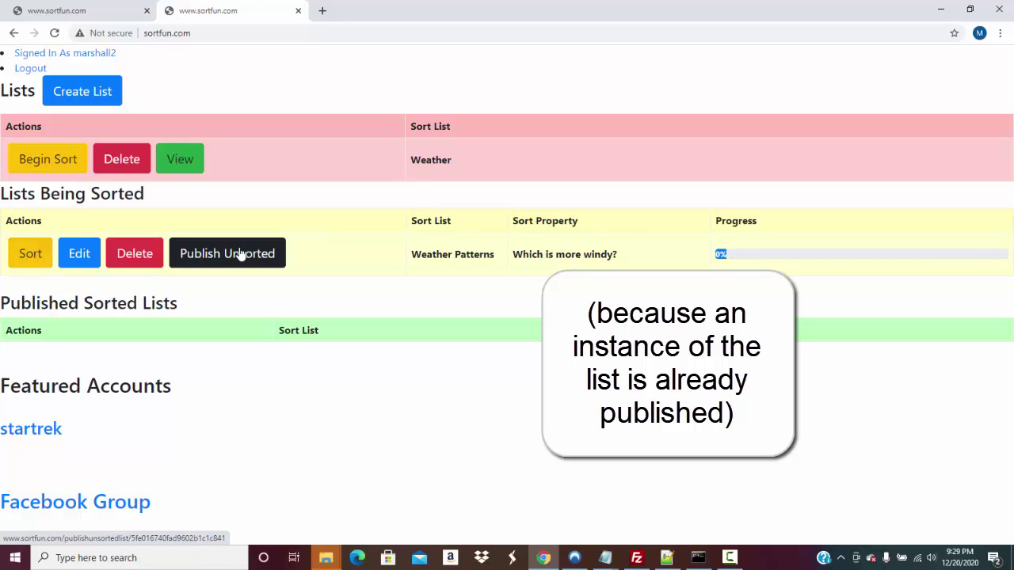
Answer the first eleven windiness pairs, e.g. Sunny / Flowers over Rainbow, reaching 35.63%
left_click(36, 258)
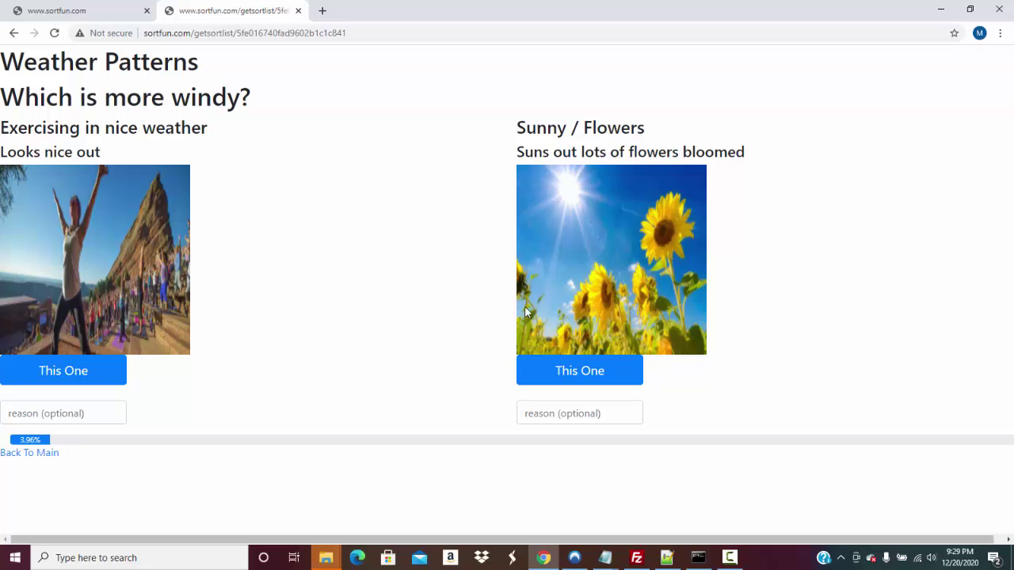
left_click(85, 375)
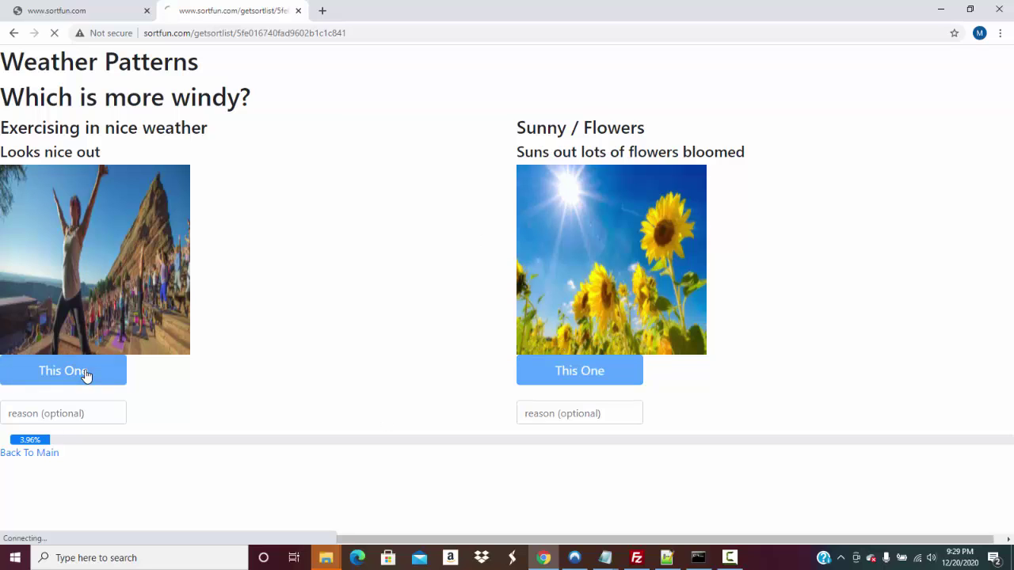
left_click(85, 369)
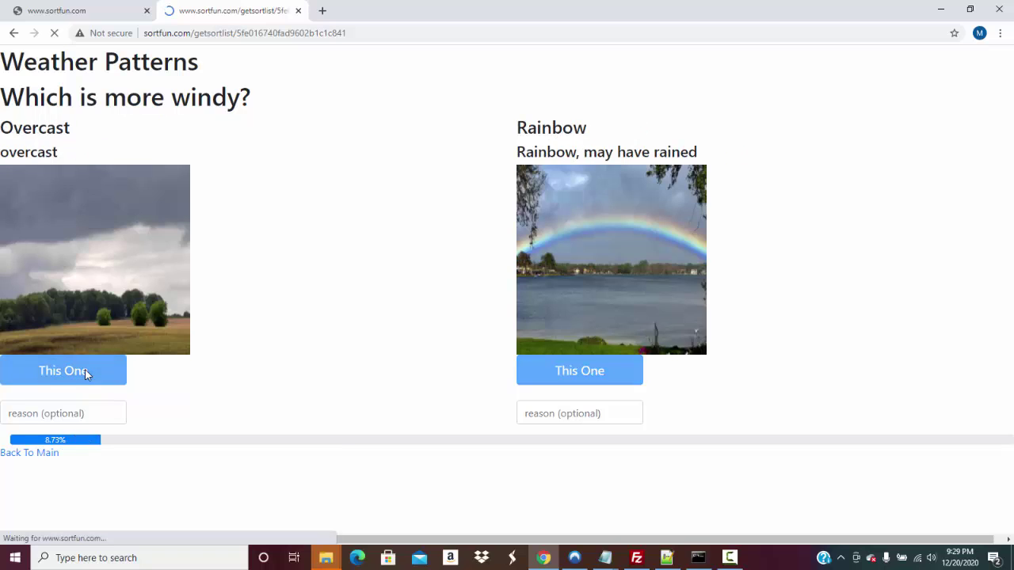
left_click(85, 369)
left_click(85, 370)
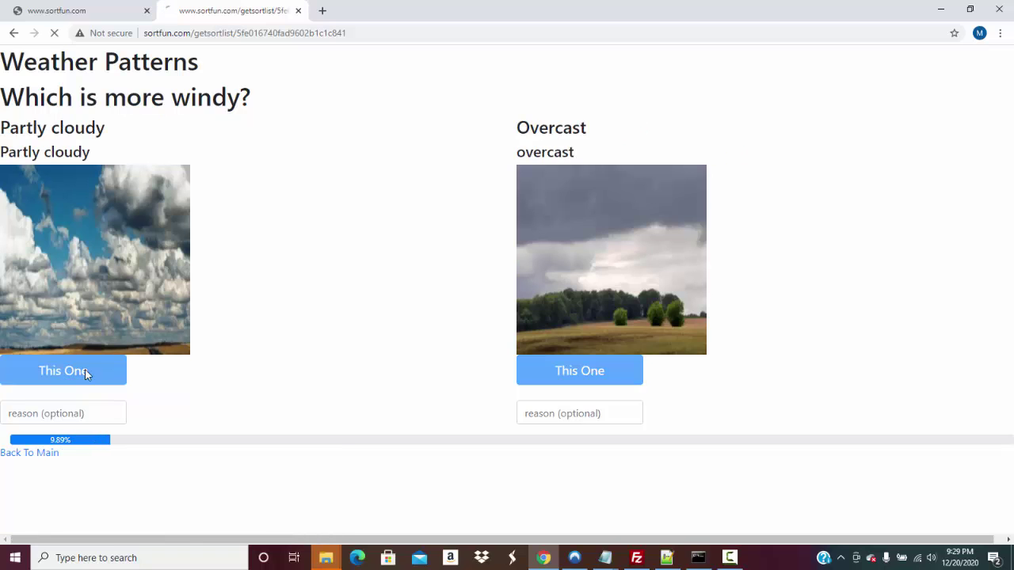
left_click(84, 369)
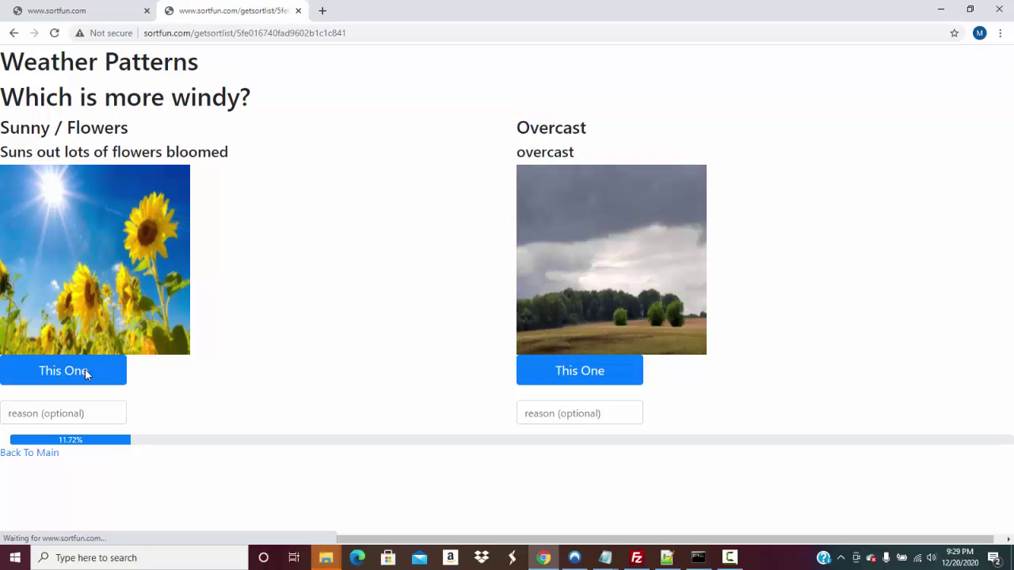
left_click(84, 369)
left_click(84, 369)
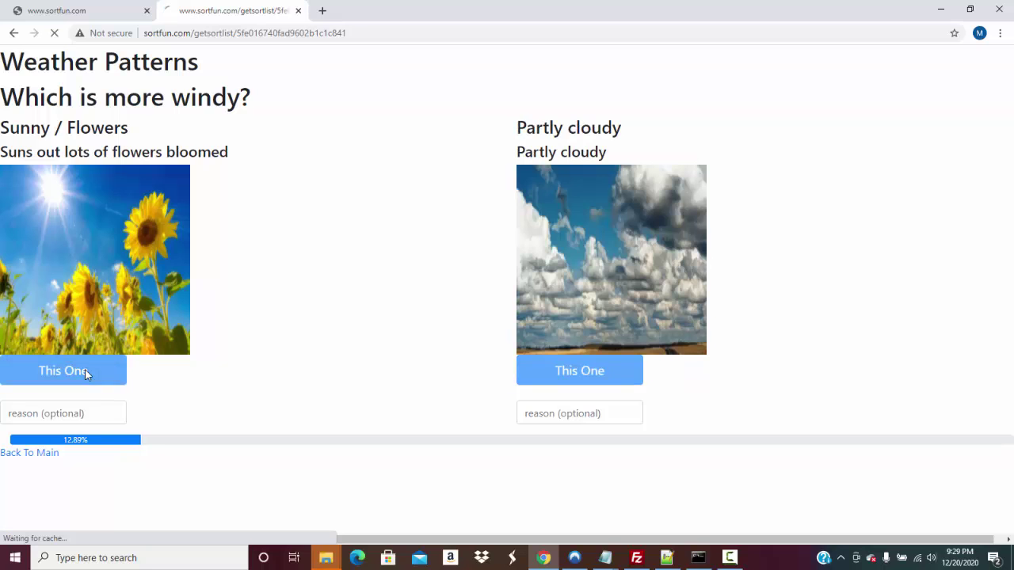
left_click(82, 361)
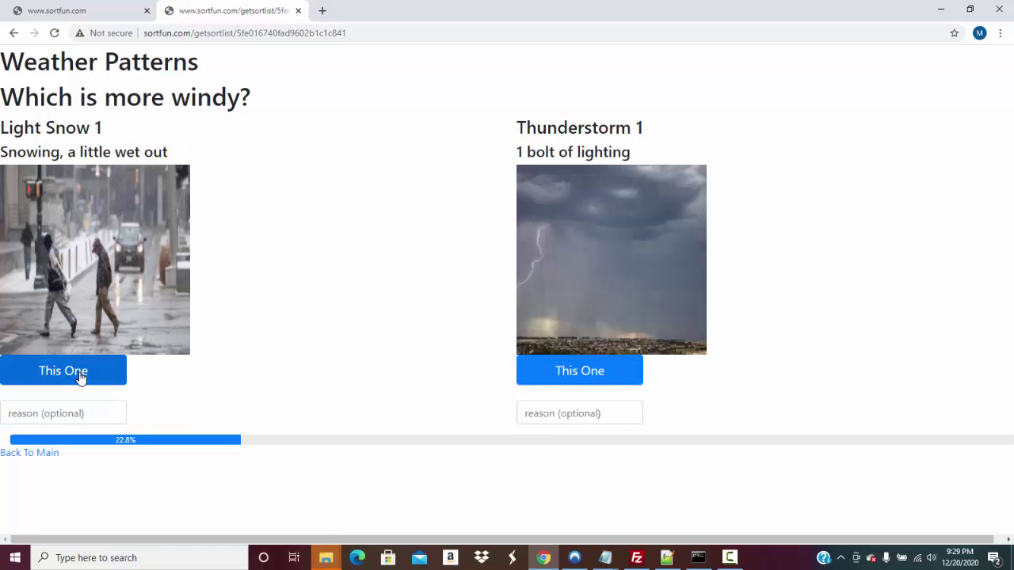
left_click(79, 377)
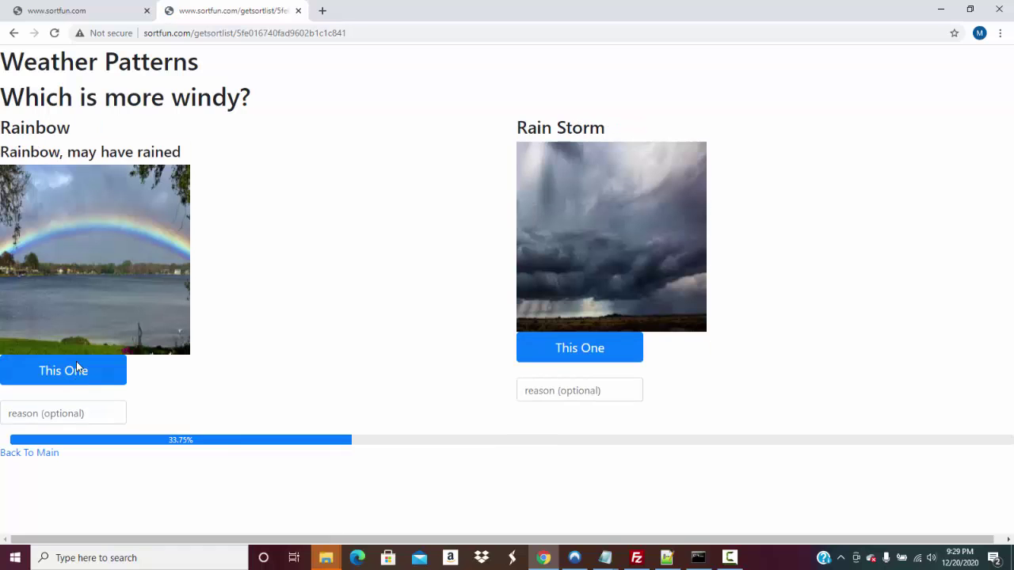
left_click(76, 365)
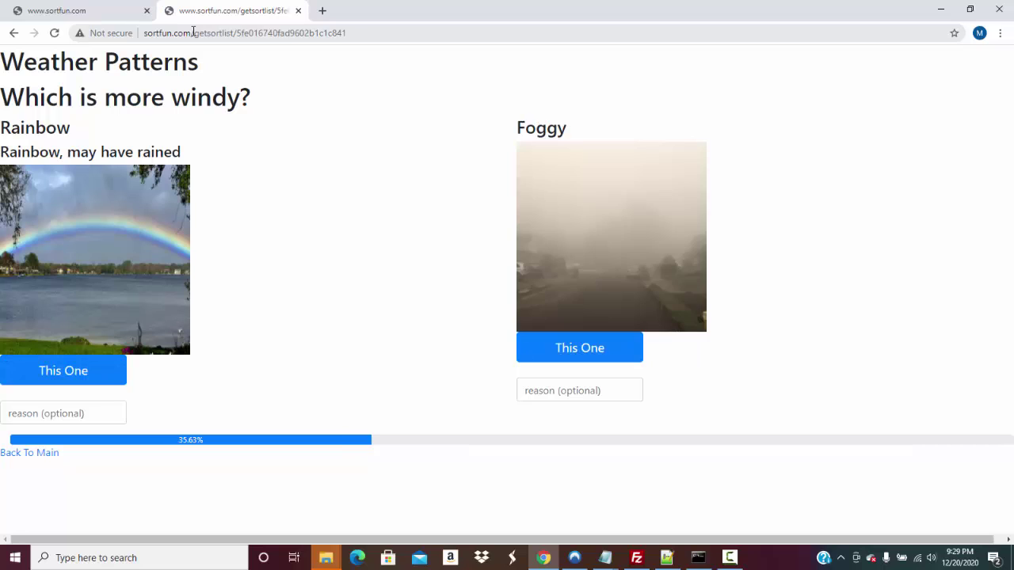
left_click_drag(193, 32, 497, 28)
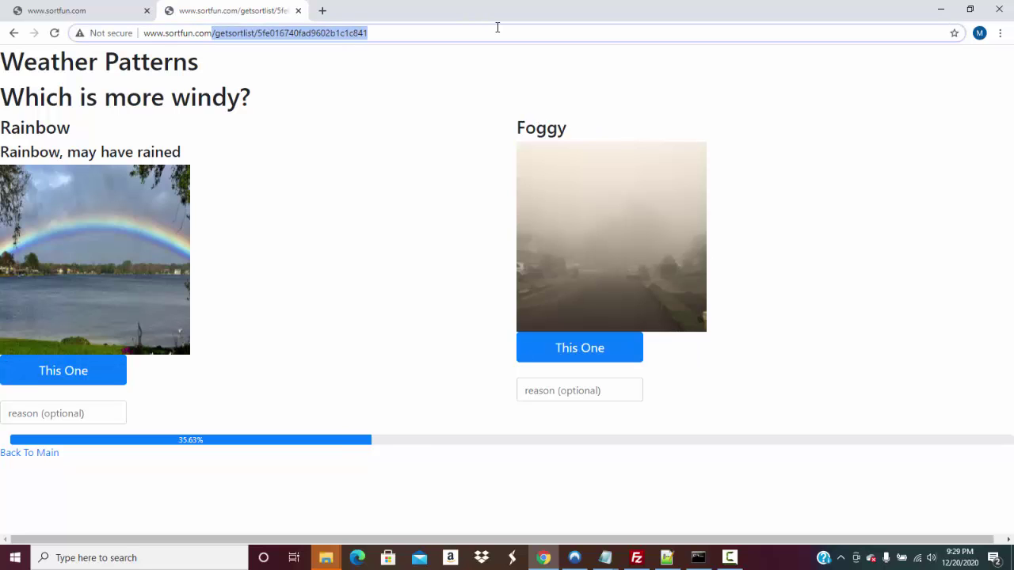
Return to the sortfun.com main page and log out
key("BackSpace")
key("Return")
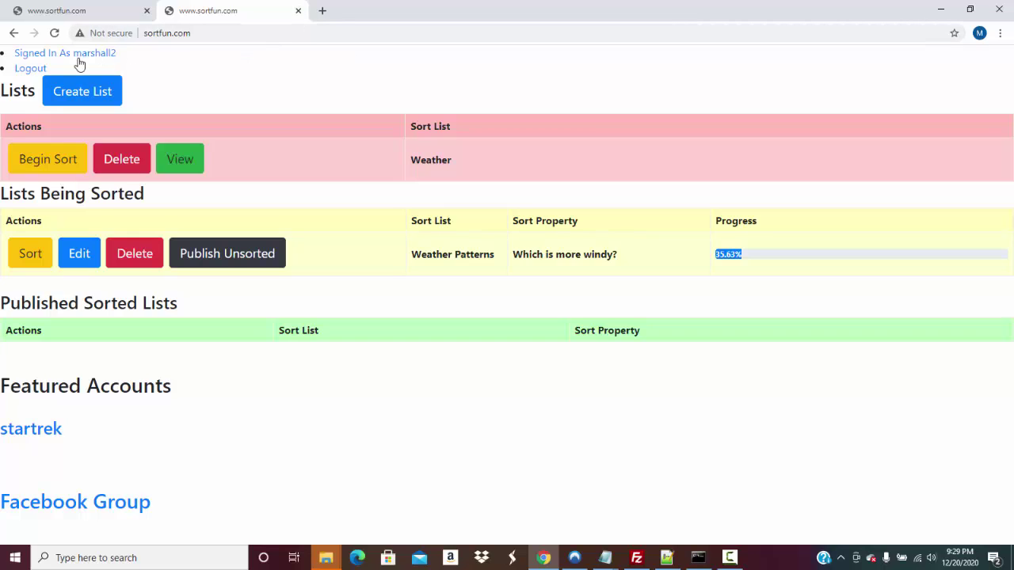
left_click(45, 69)
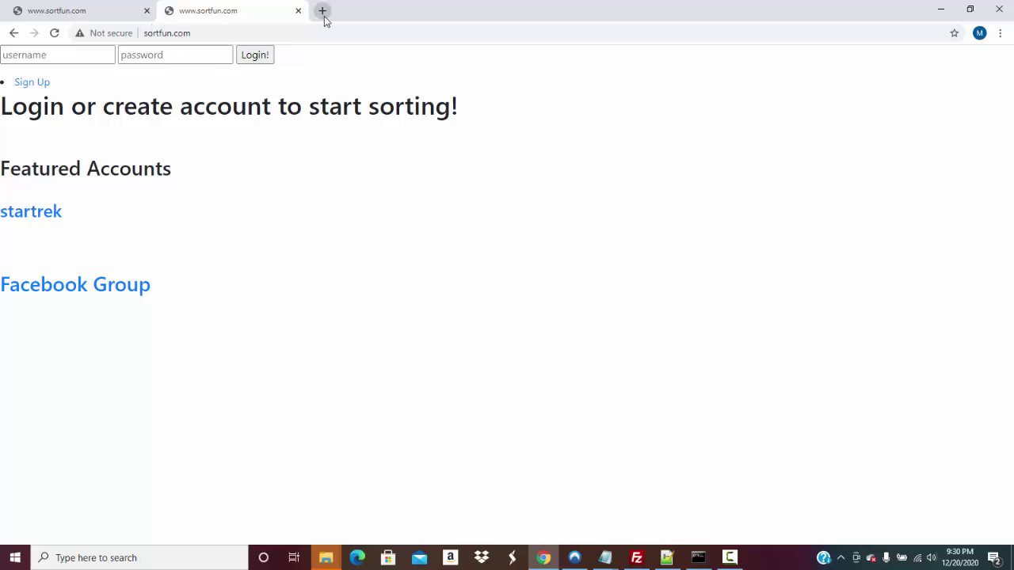
Close the old sortfun tabs and reload sortfun.com in a fresh tab
left_click(323, 12)
left_click(298, 11)
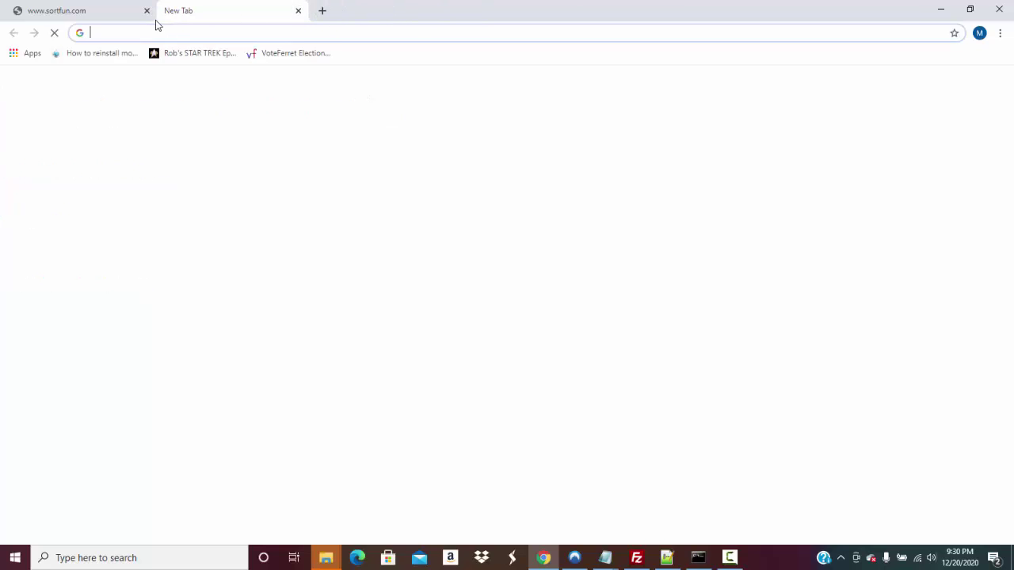
left_click(147, 19)
left_click(147, 11)
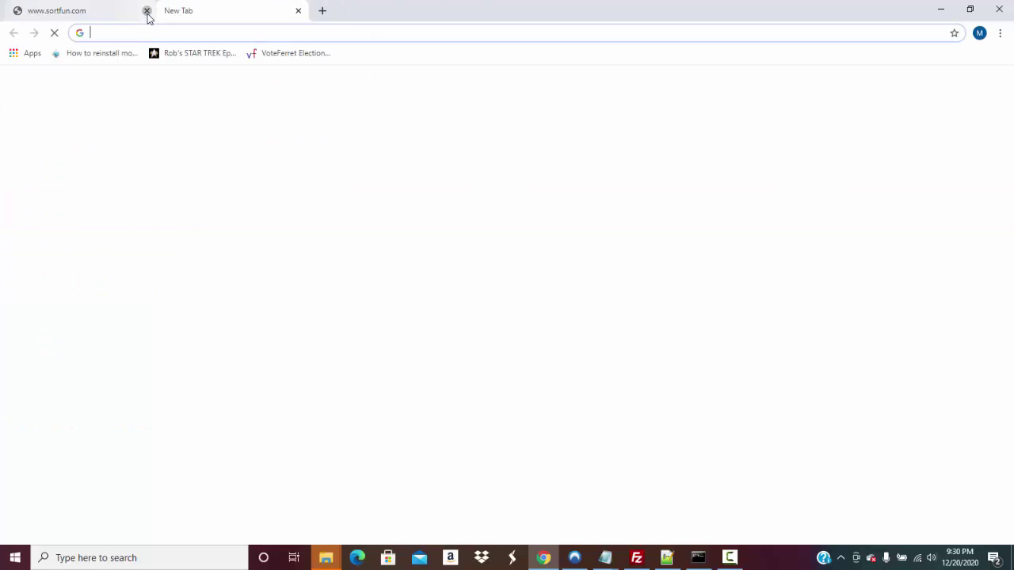
type("www.sor")
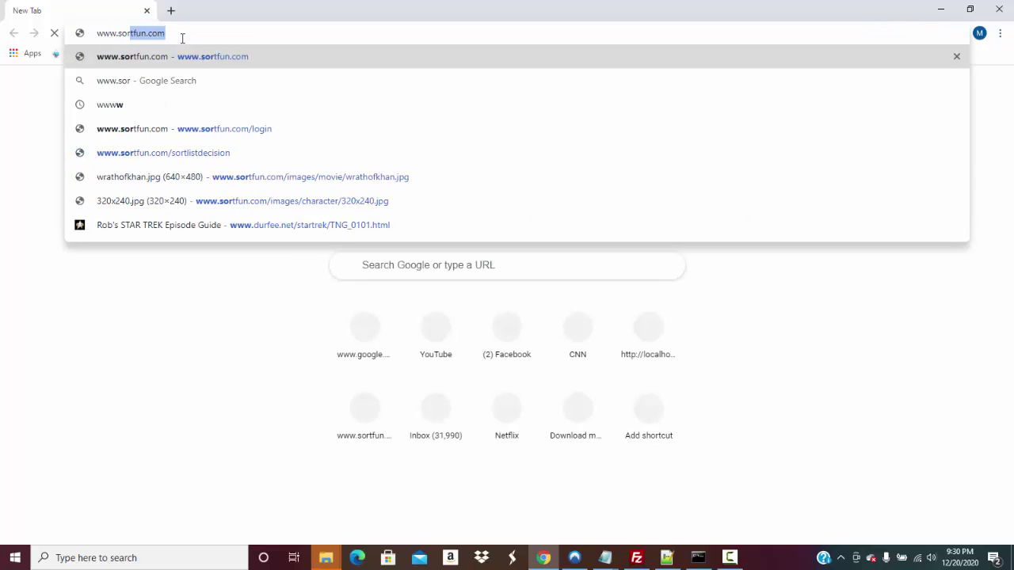
key("Return")
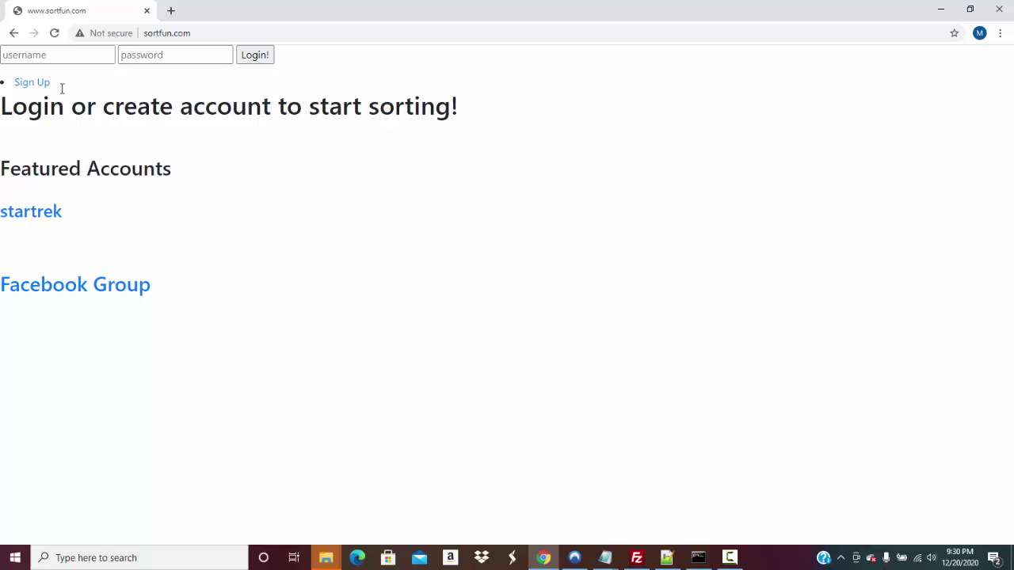
Log back in with the second account's username and password
left_click(63, 60)
type("marshall2")
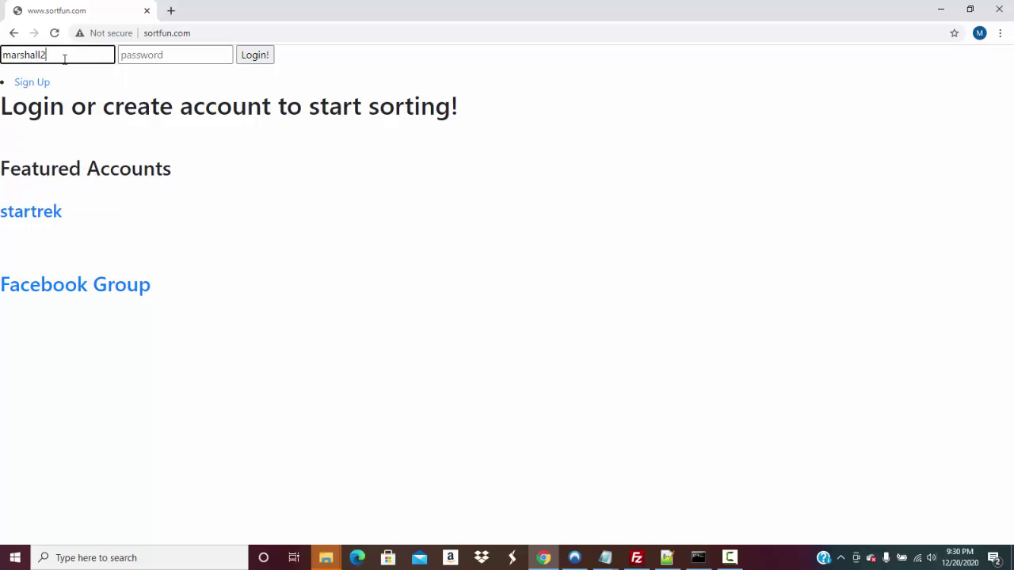
key("Tab")
type("•••••")
key("Return")
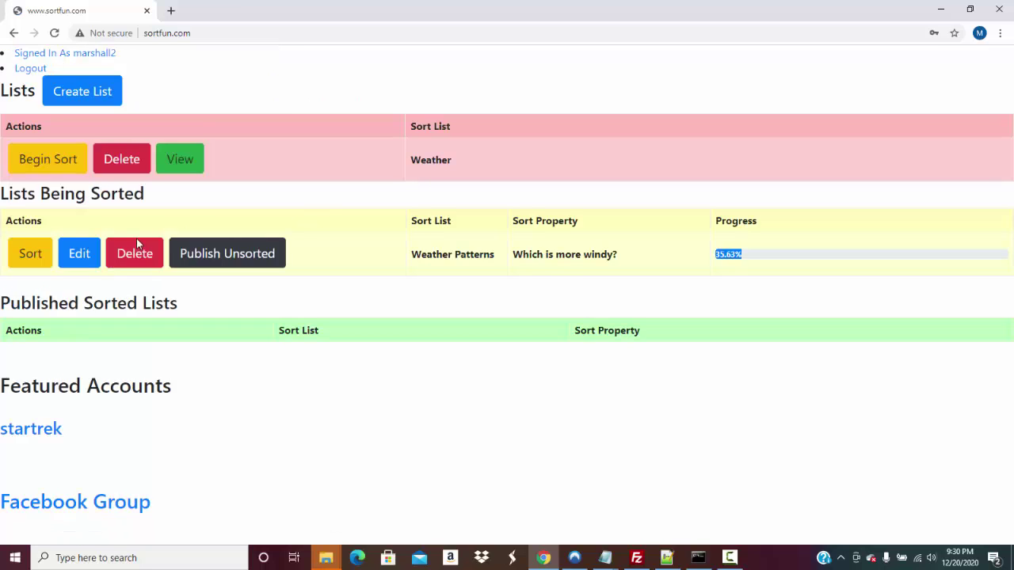
Answer the remaining windiness pairs, mostly favouring Small Funnel and Thunderstorm 1, until 100%
left_click(37, 253)
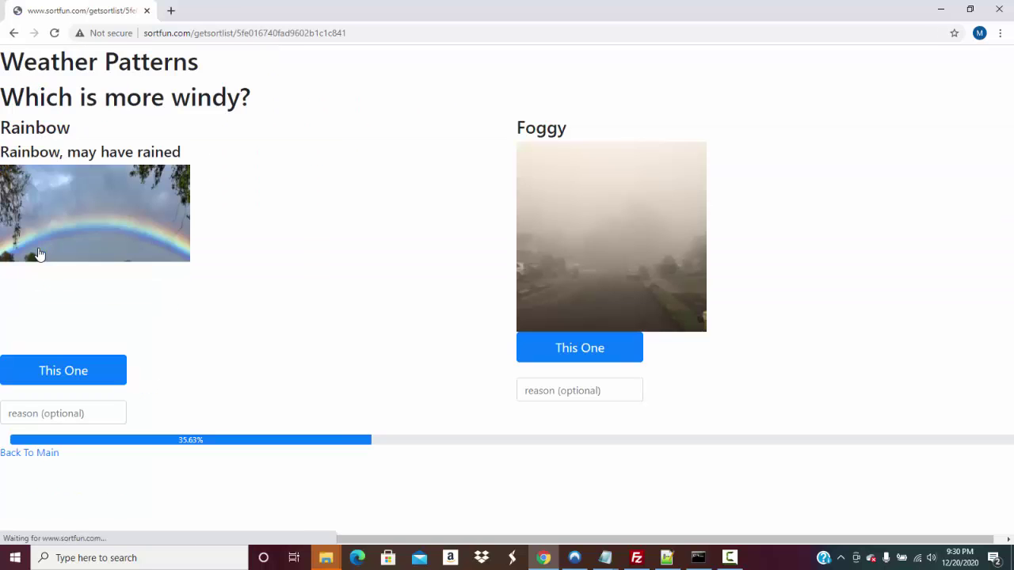
left_click(61, 384)
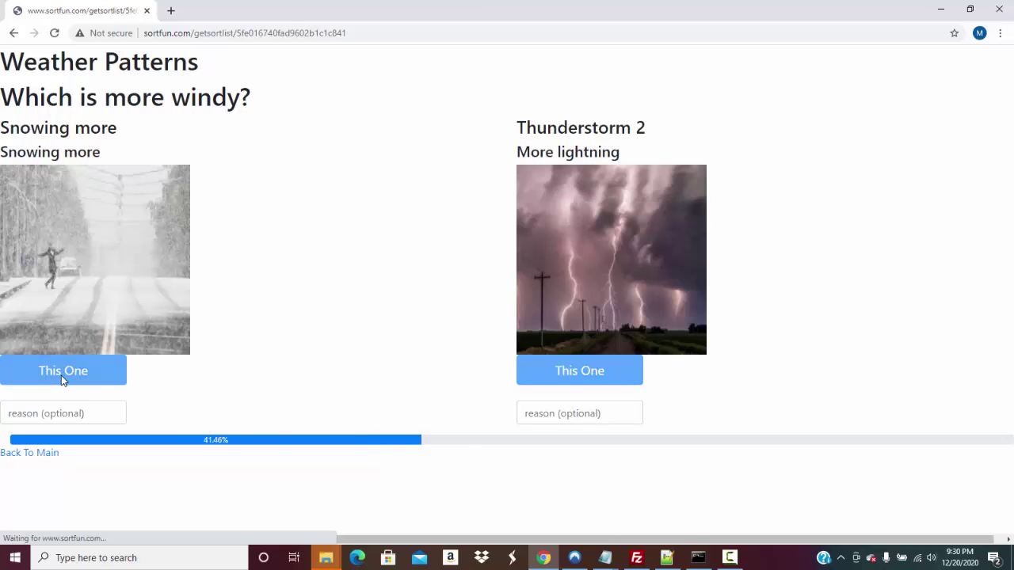
left_click(79, 385)
left_click(95, 384)
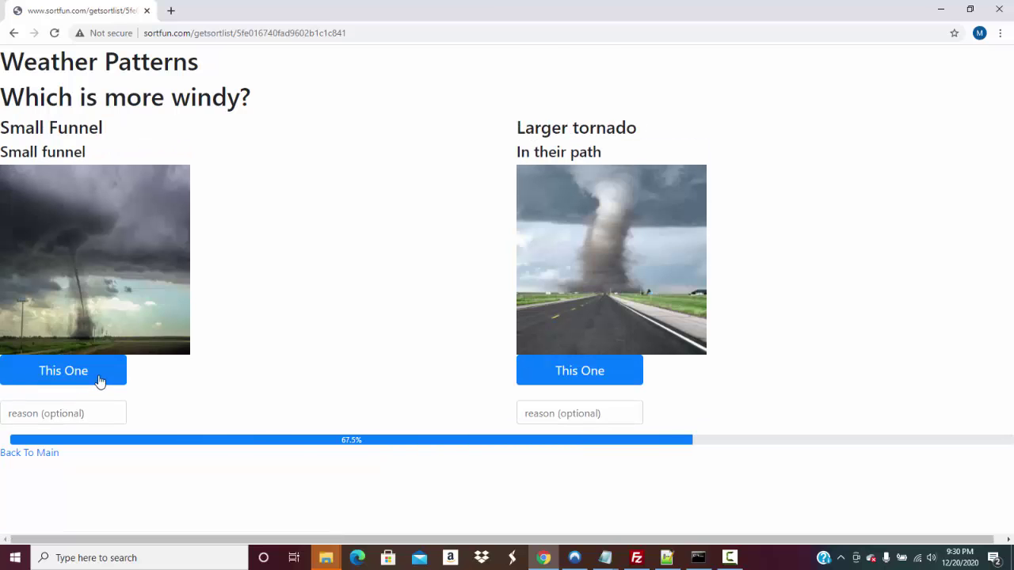
left_click(93, 370)
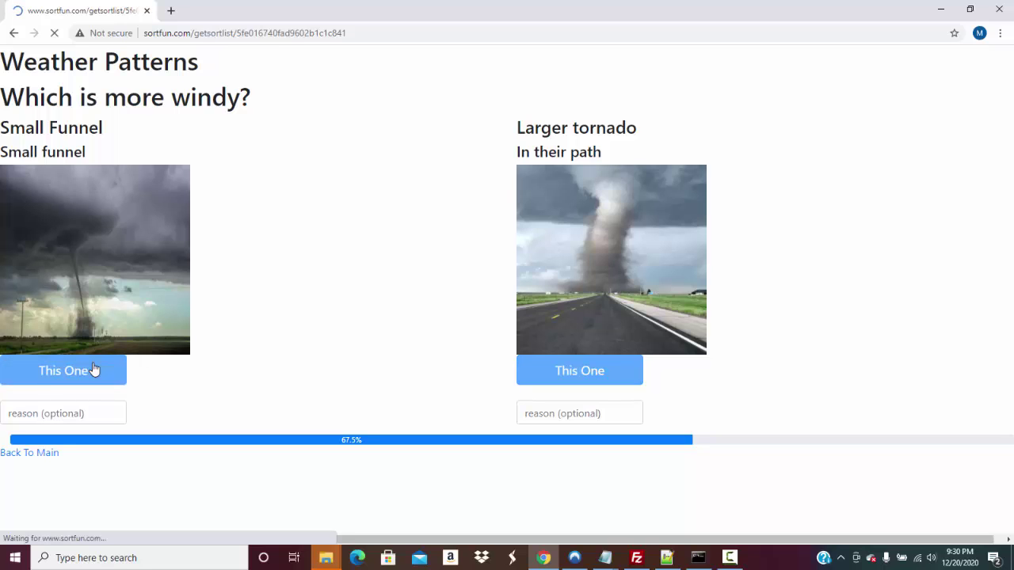
left_click(90, 370)
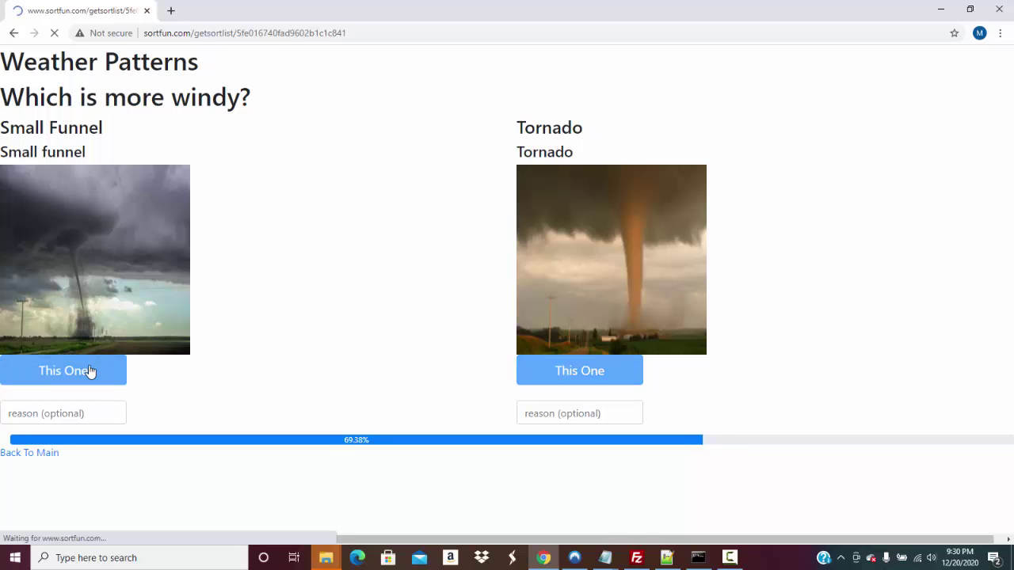
left_click(80, 370)
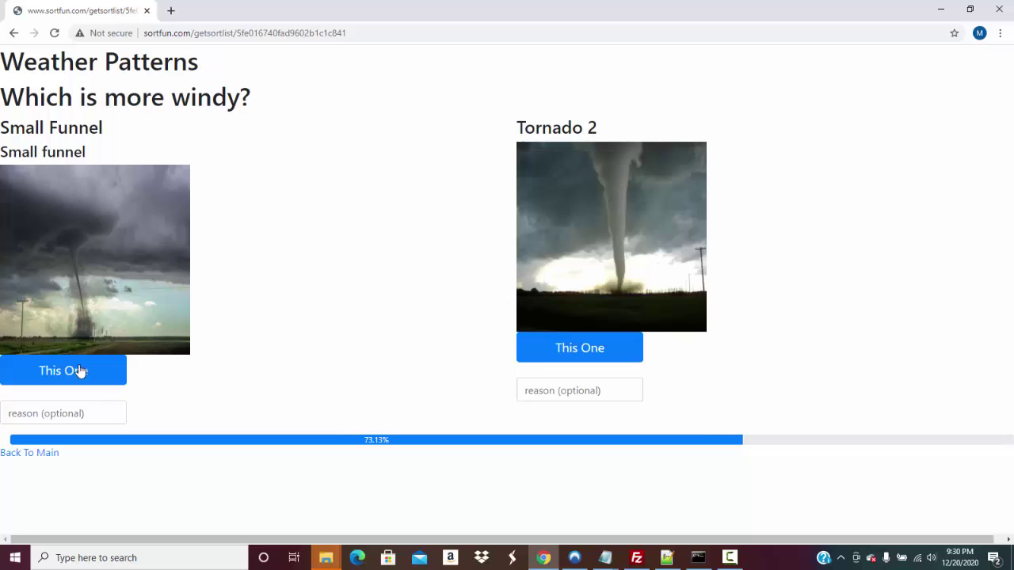
left_click(86, 371)
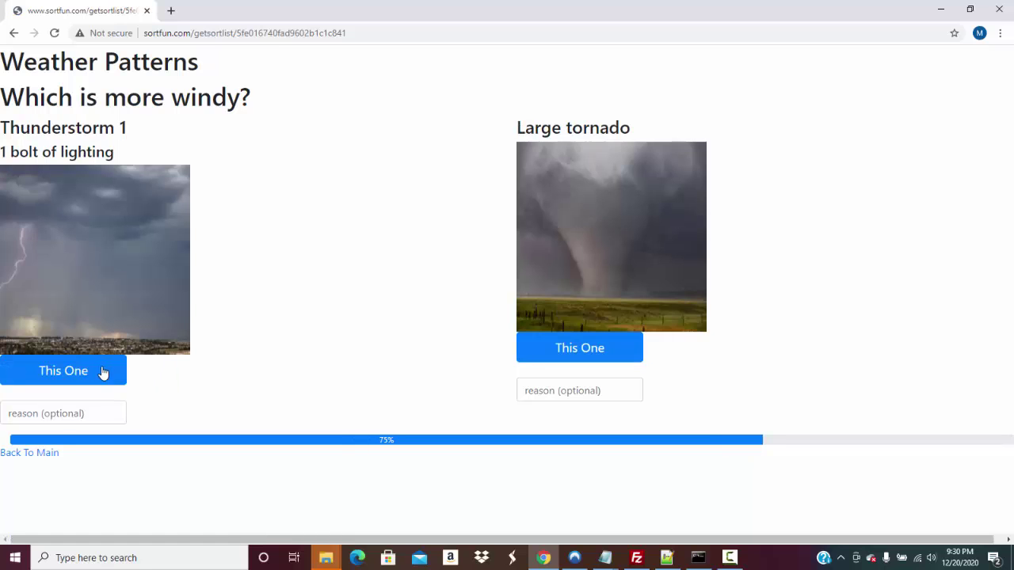
left_click(101, 372)
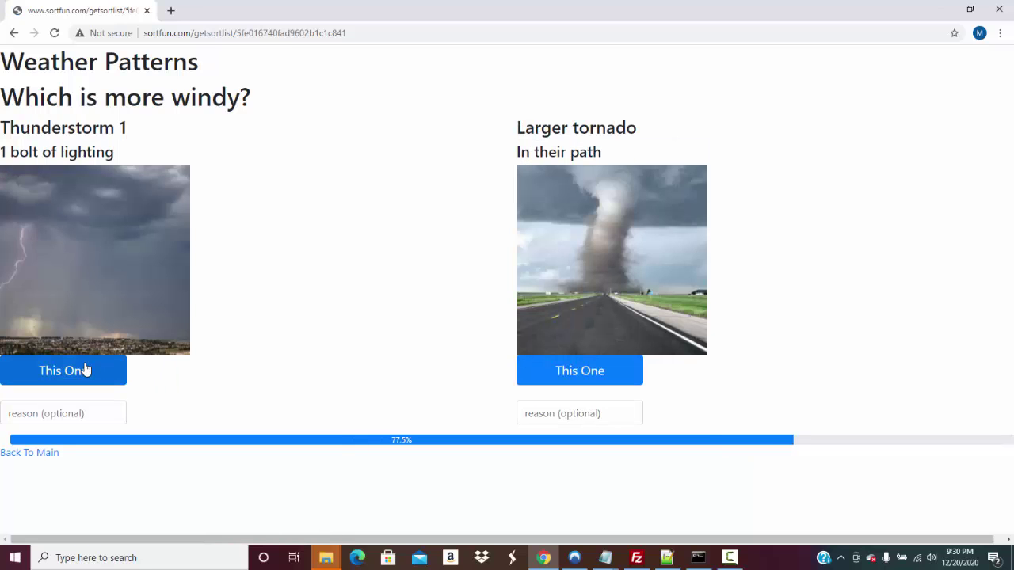
left_click(85, 369)
left_click(87, 370)
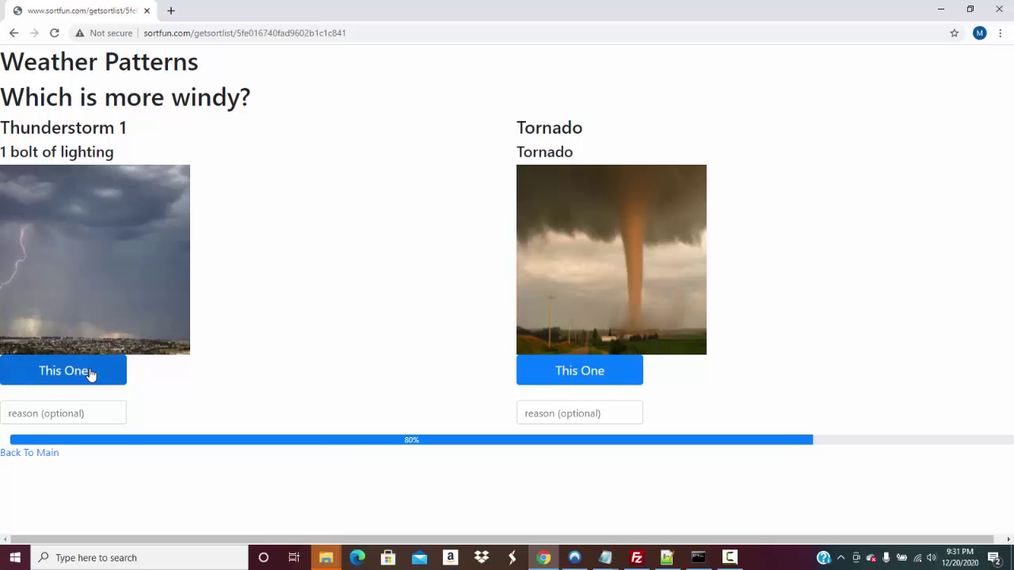
left_click(116, 374)
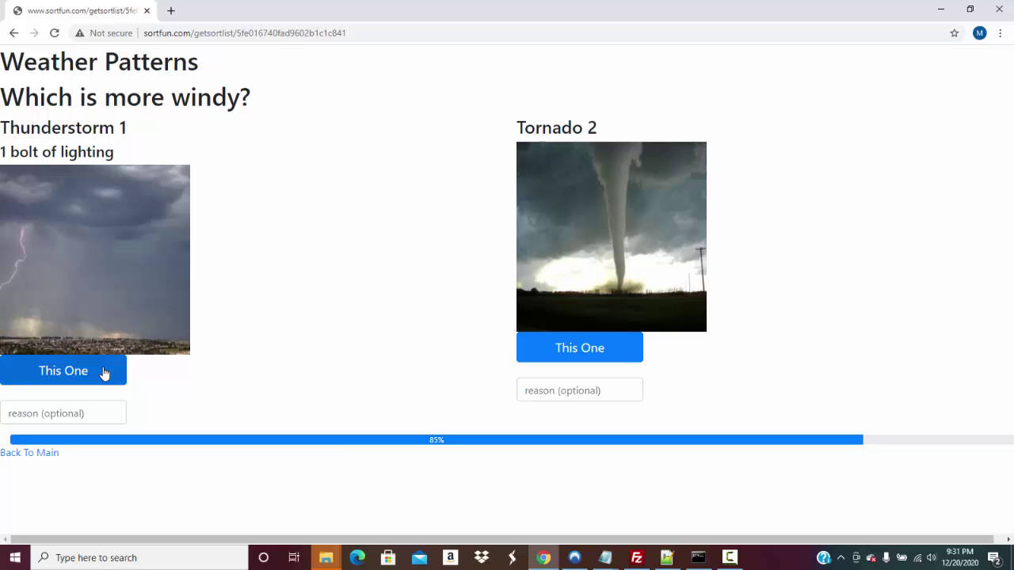
left_click(104, 372)
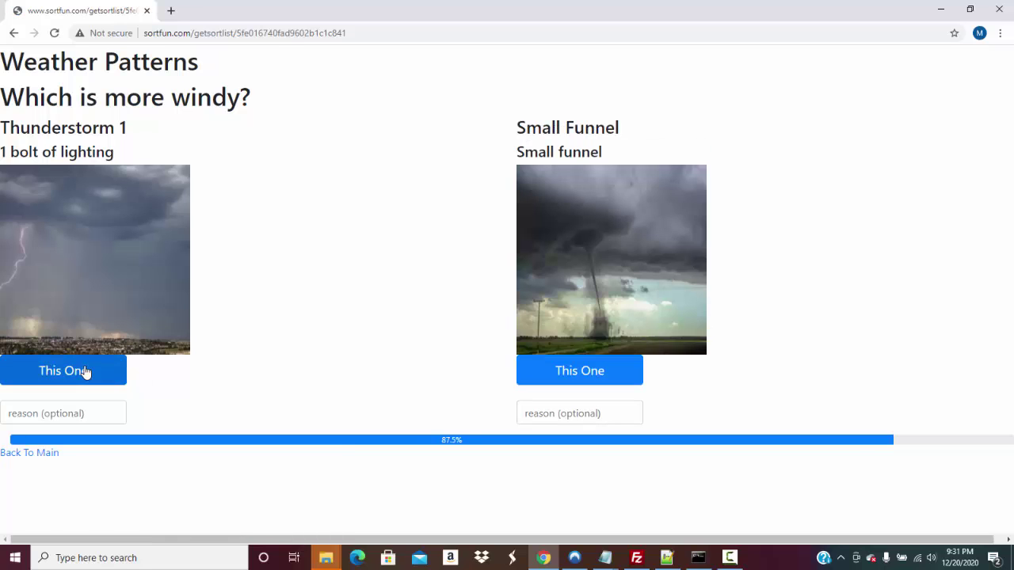
left_click(86, 372)
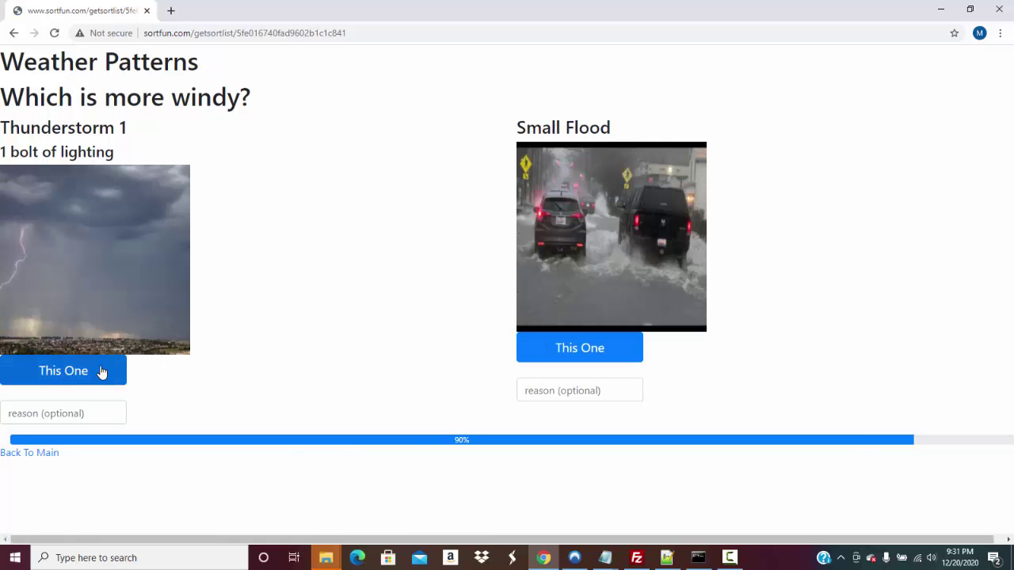
left_click(100, 372)
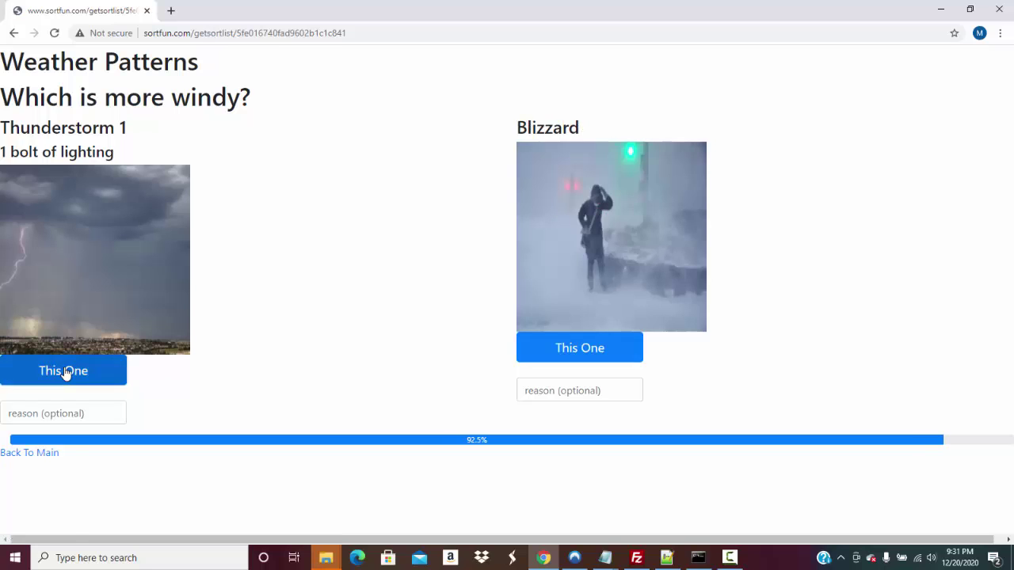
left_click(66, 372)
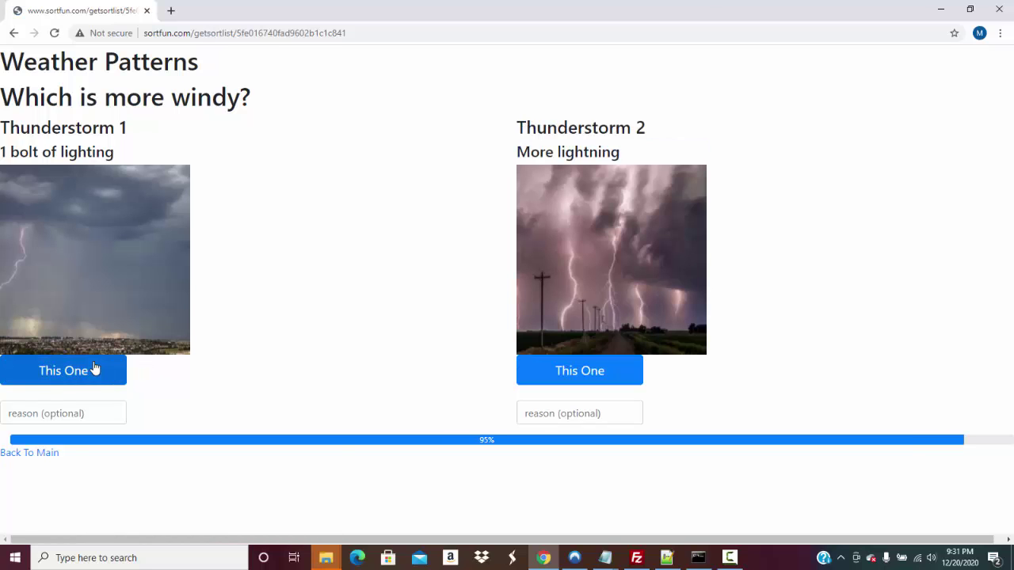
left_click(94, 368)
left_click(105, 377)
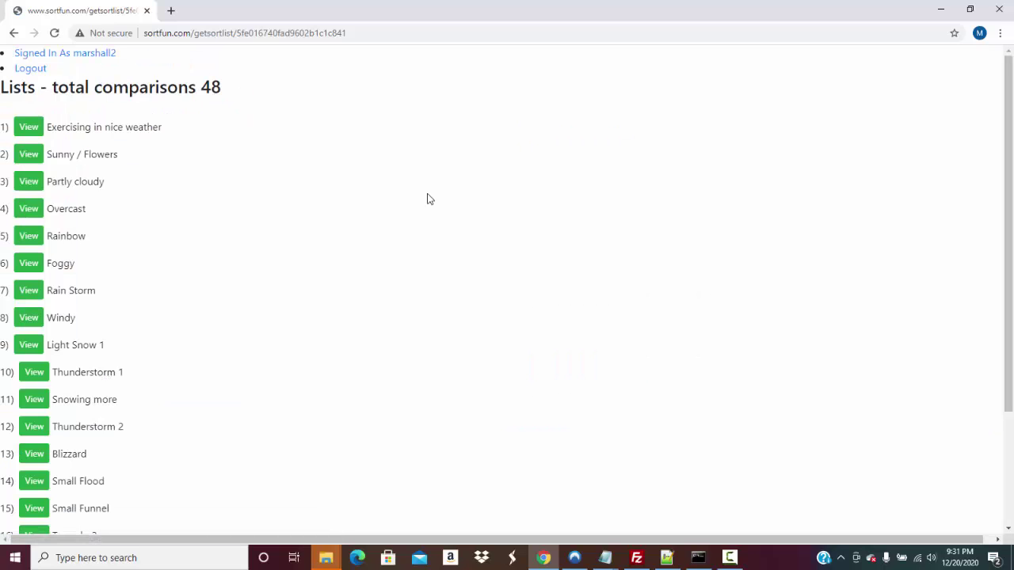
Review the full 'Which is more windy?' ranking down to item 20, then return to the main page
middle_click(1003, 113)
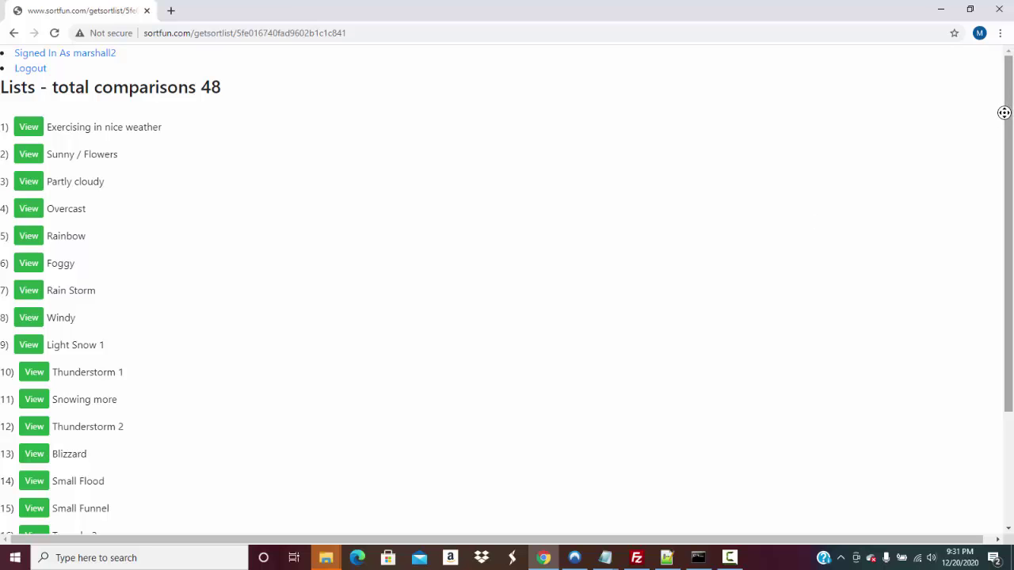
scroll(990, 205, "down", 1)
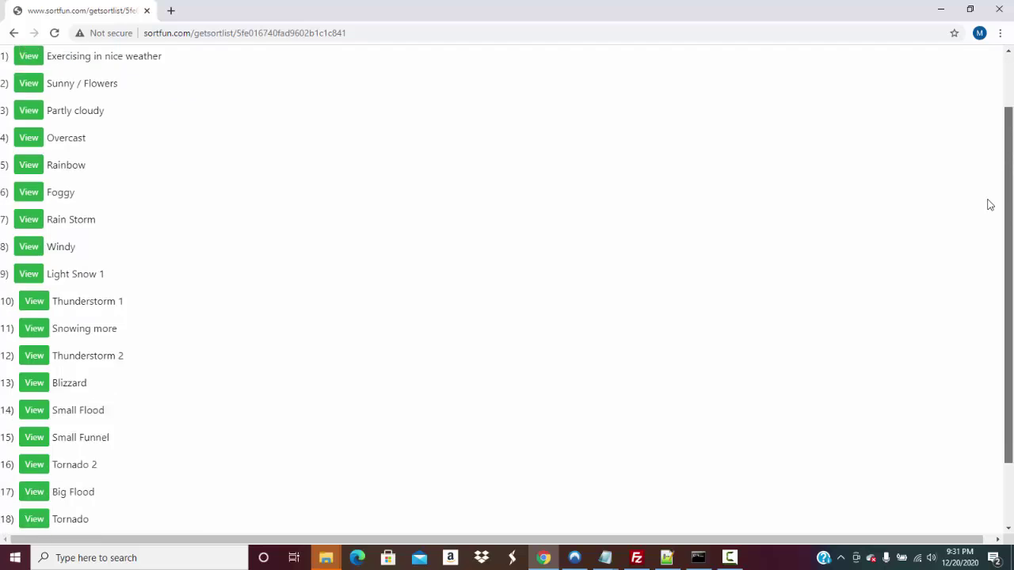
scroll(989, 205, "down", 1)
scroll(970, 152, "up", 1)
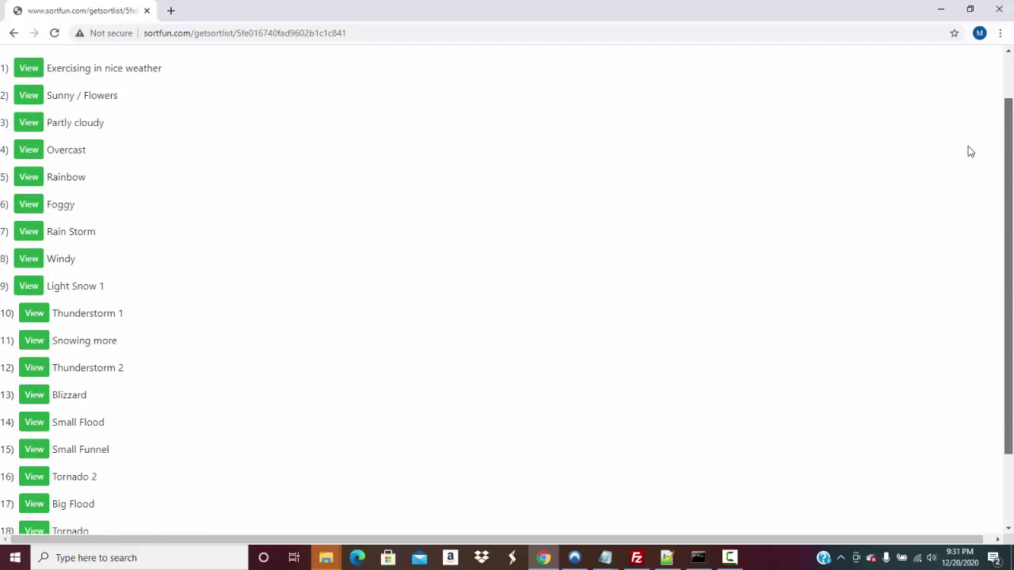
scroll(972, 127, "up", 1)
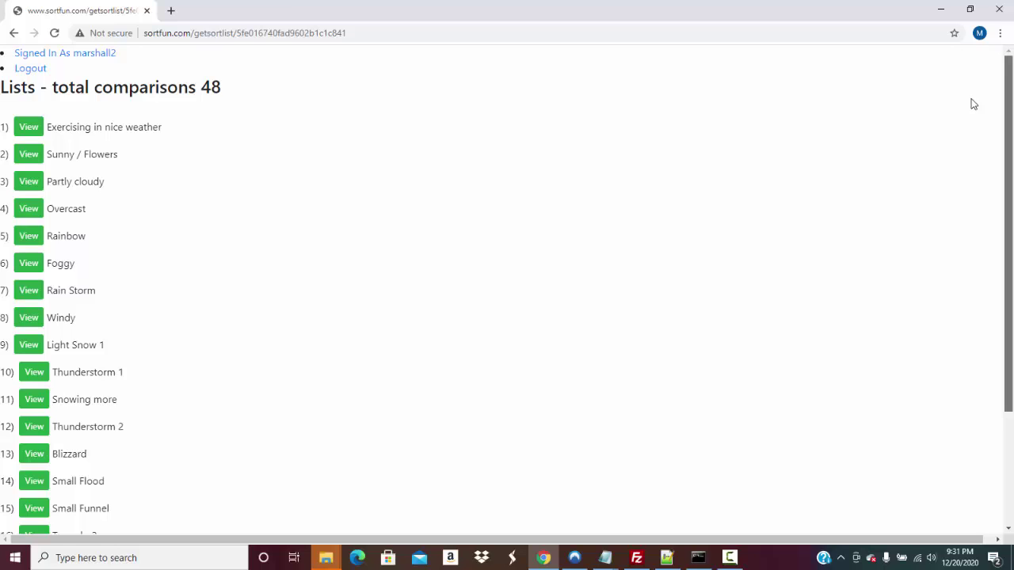
scroll(938, 184, "down", 1)
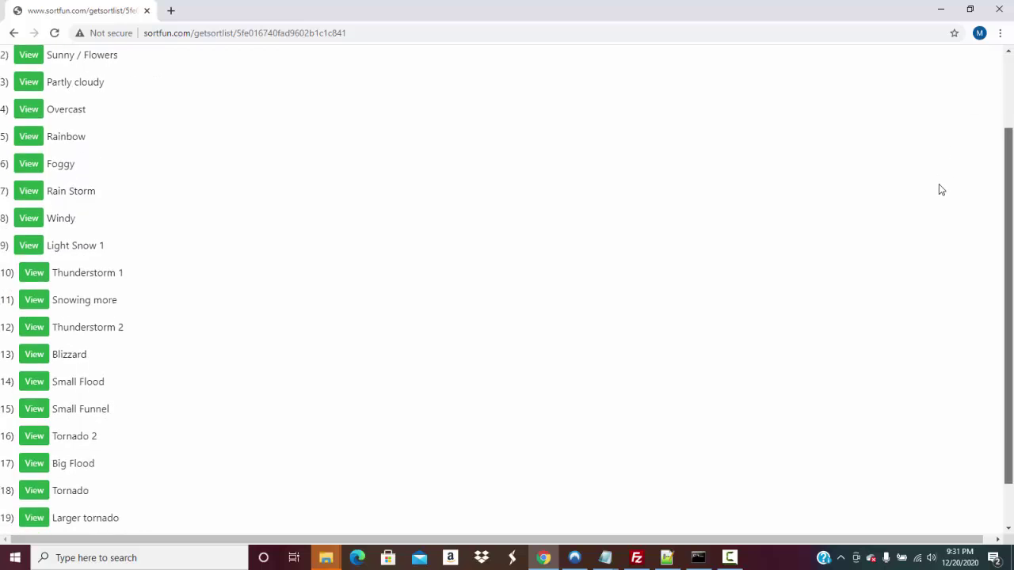
scroll(919, 237, "up", 1)
scroll(923, 328, "down", 2)
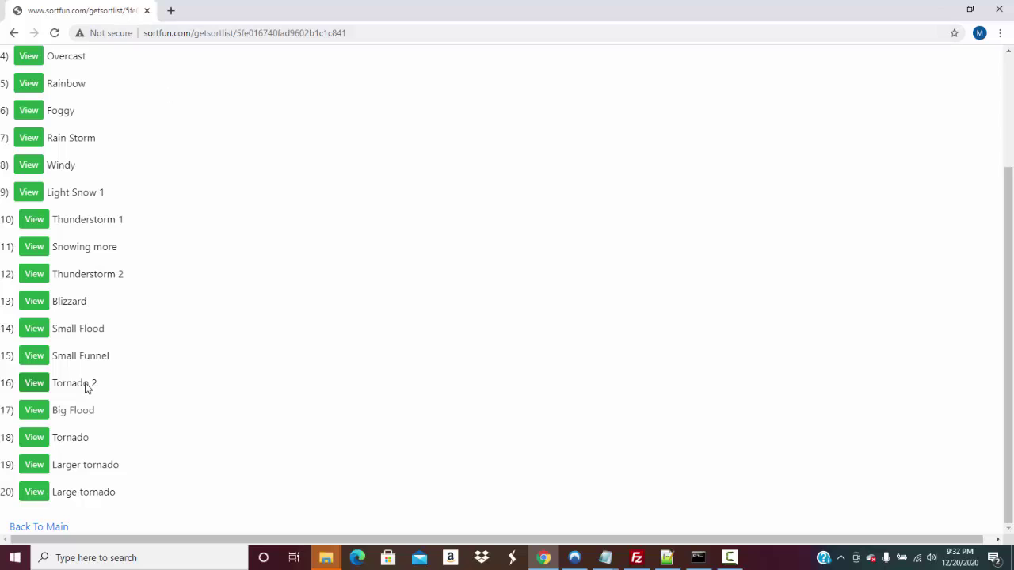
left_click(57, 527)
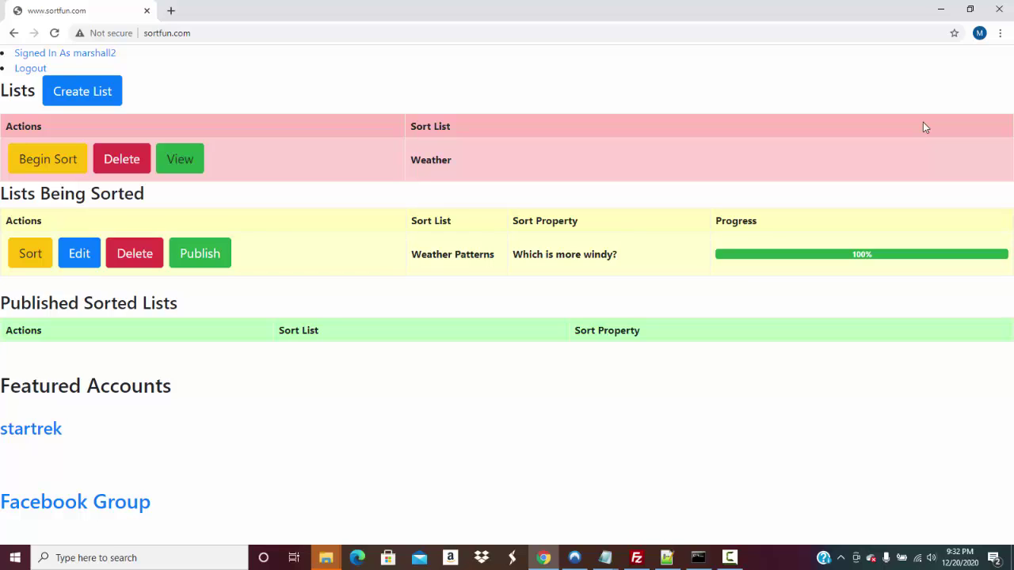
Publish the Weather Patterns windy sort and view its public list page
left_click(217, 250)
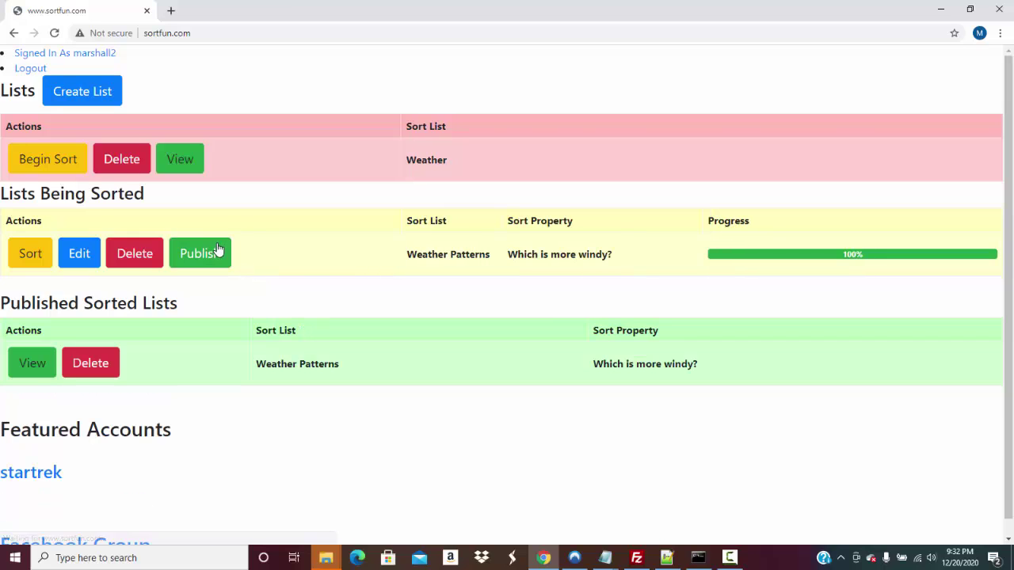
left_click(23, 370)
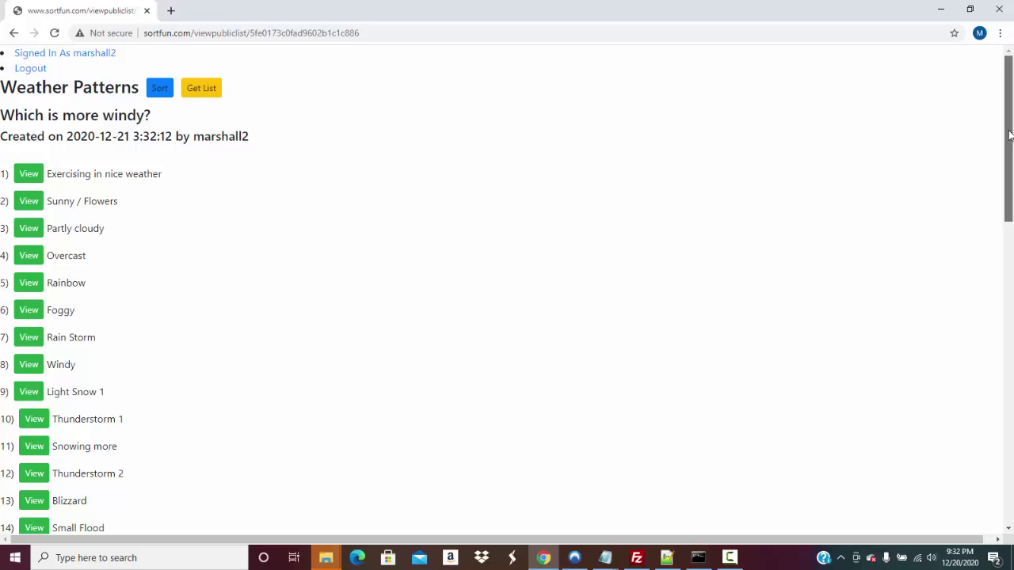
Review others' sorts and highlight the 'Which is more windy?' and 'Which is worse to be in?' entries
left_click_drag(1009, 134, 977, 348)
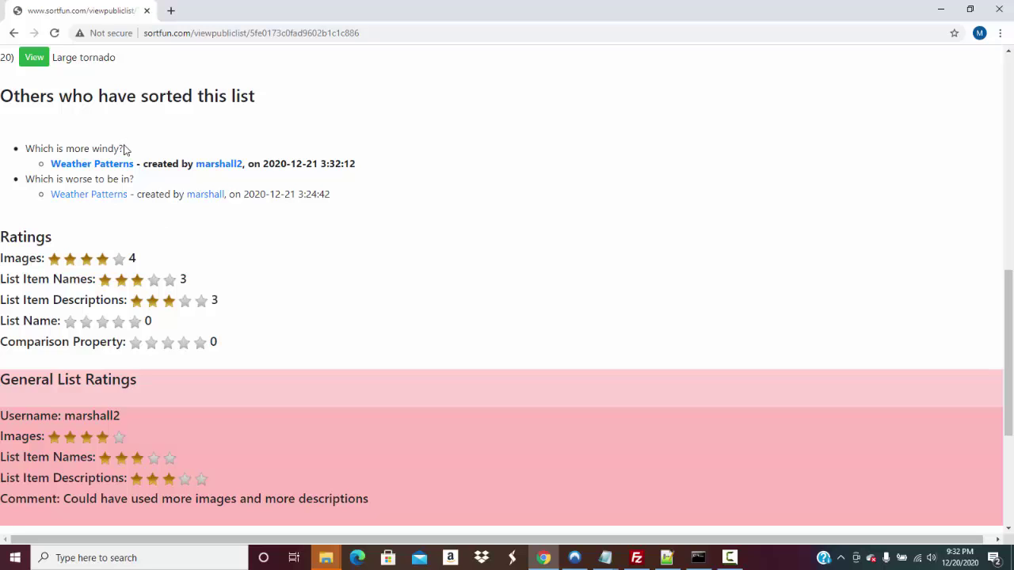
left_click_drag(25, 148, 109, 149)
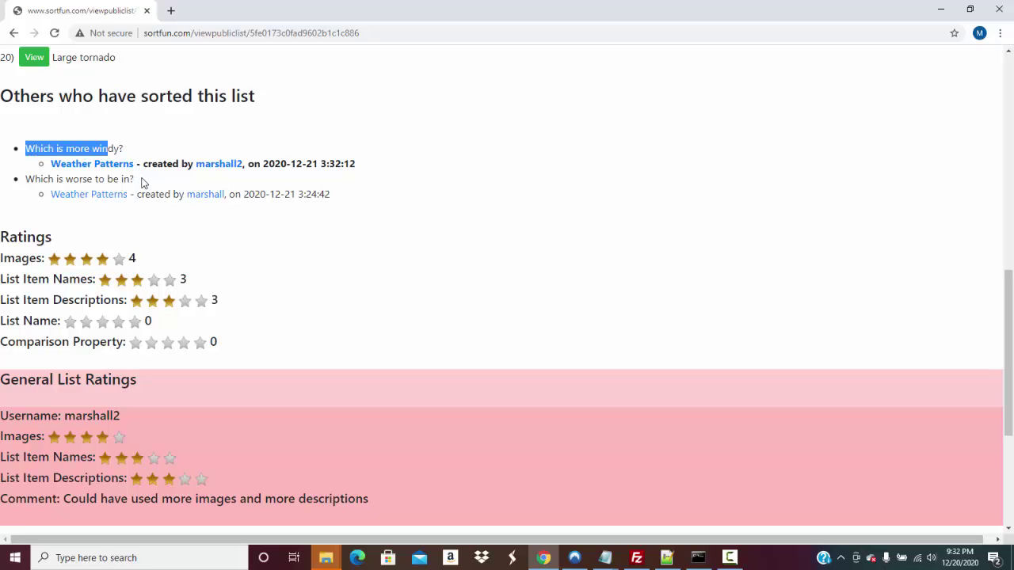
left_click_drag(25, 179, 133, 179)
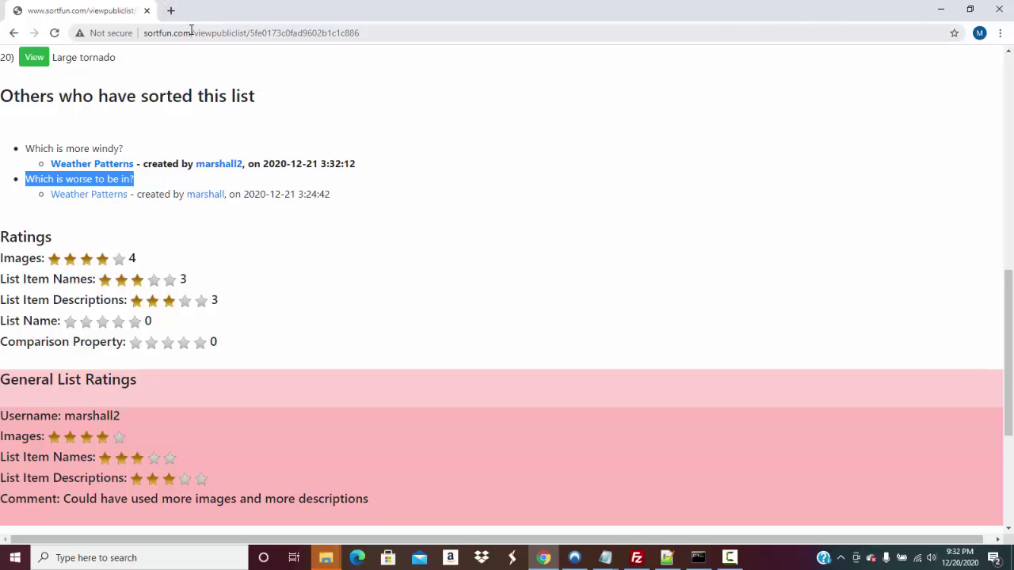
Trim the web address to sortfun.com to load the site's home page
left_click_drag(188, 31, 463, 40)
key("BackSpace")
key("Return")
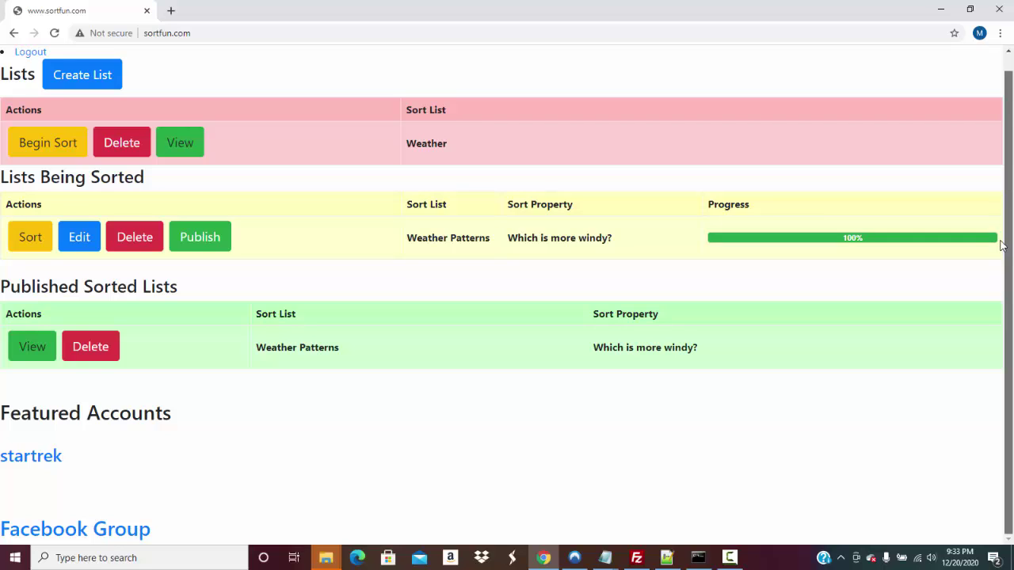
Follow the 'Facebook Group' link under Featured Accounts
left_click(130, 528)
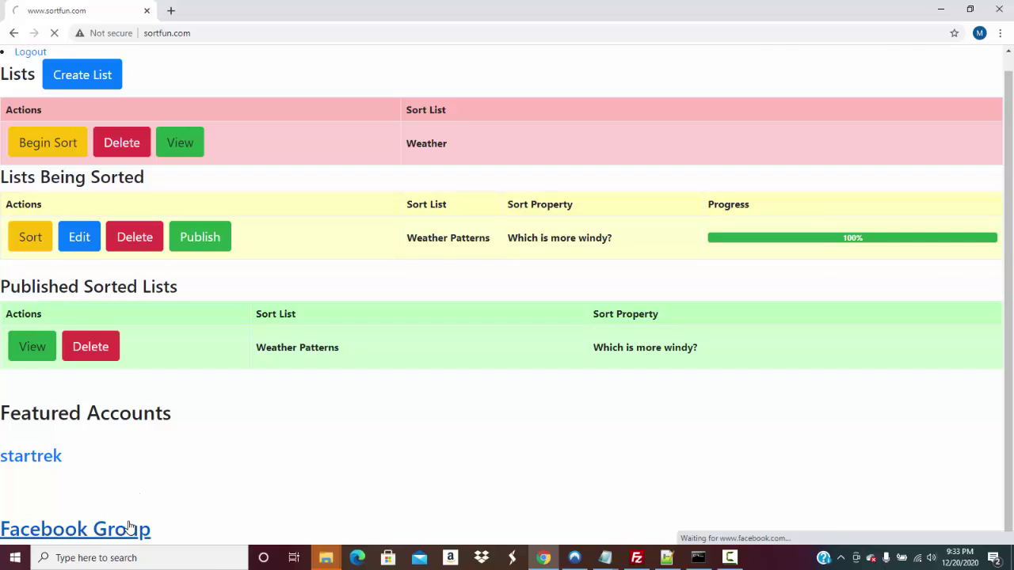